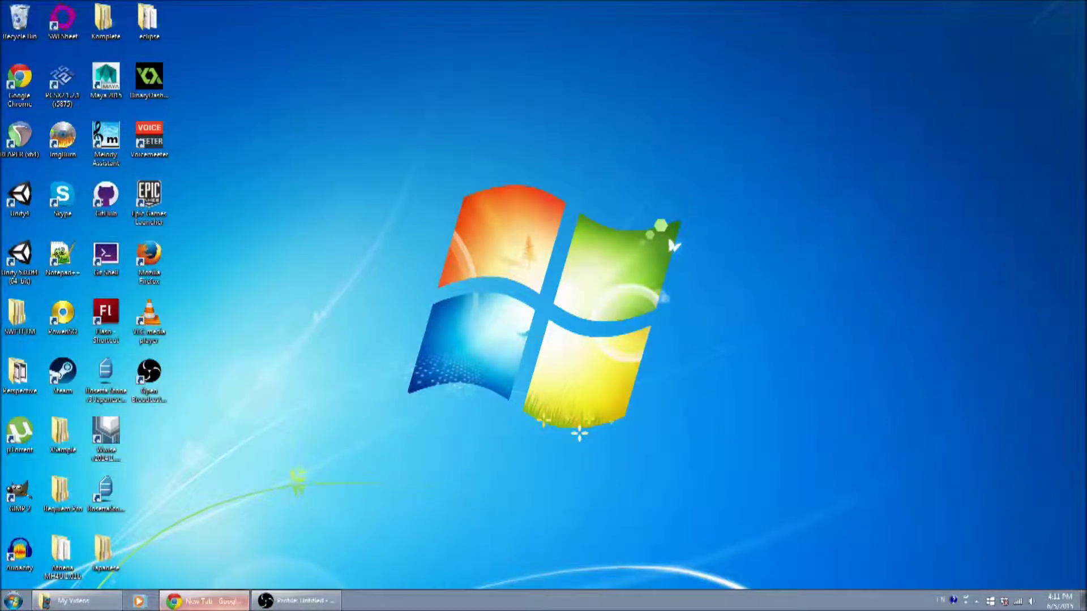
Search the web for "reaper", open the official REAPER site and bring up its download options for Windows and OS X.
click(193, 600)
click(399, 215)
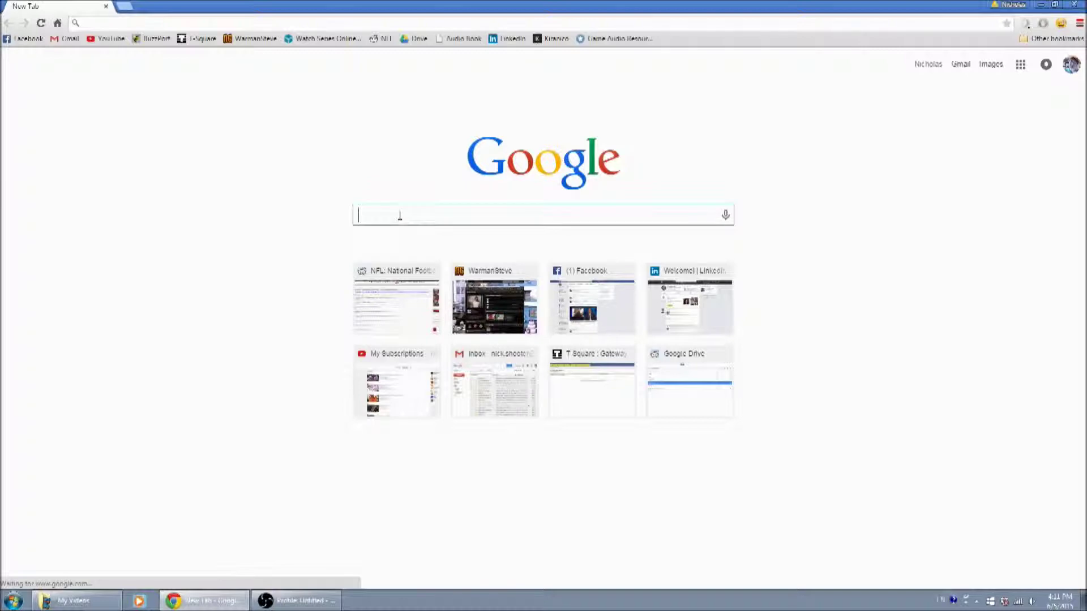
text(reaper)
key(Return)
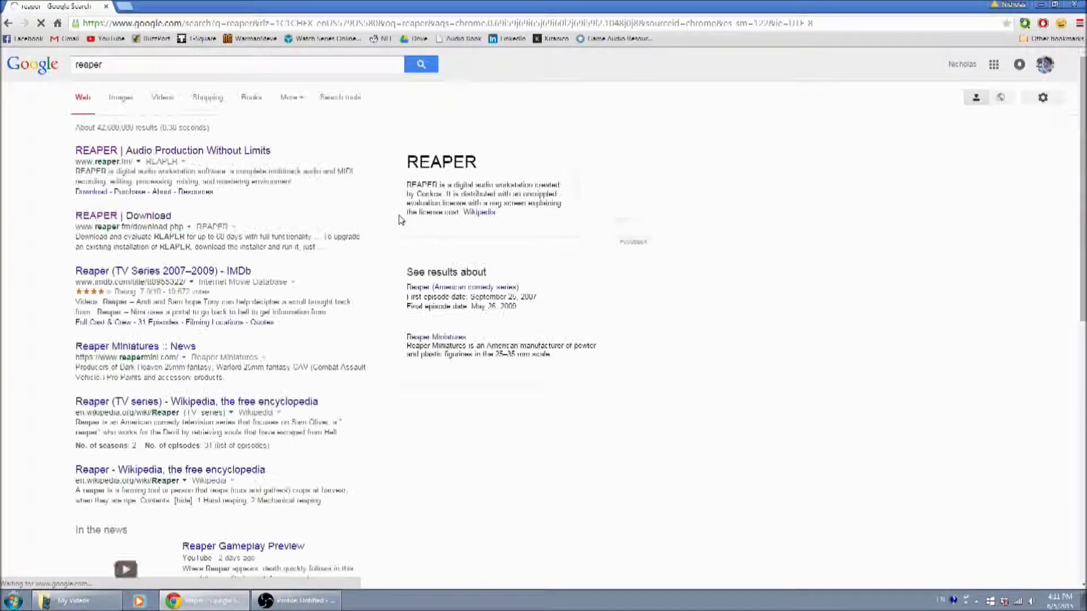
click(225, 152)
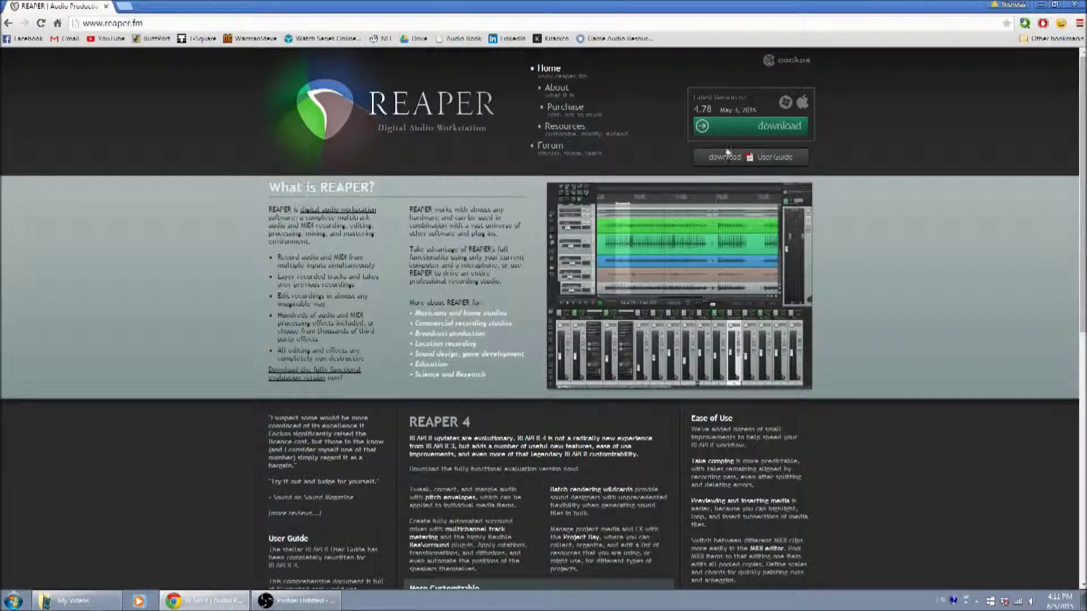
click(744, 128)
scroll(530, 382, down, 2)
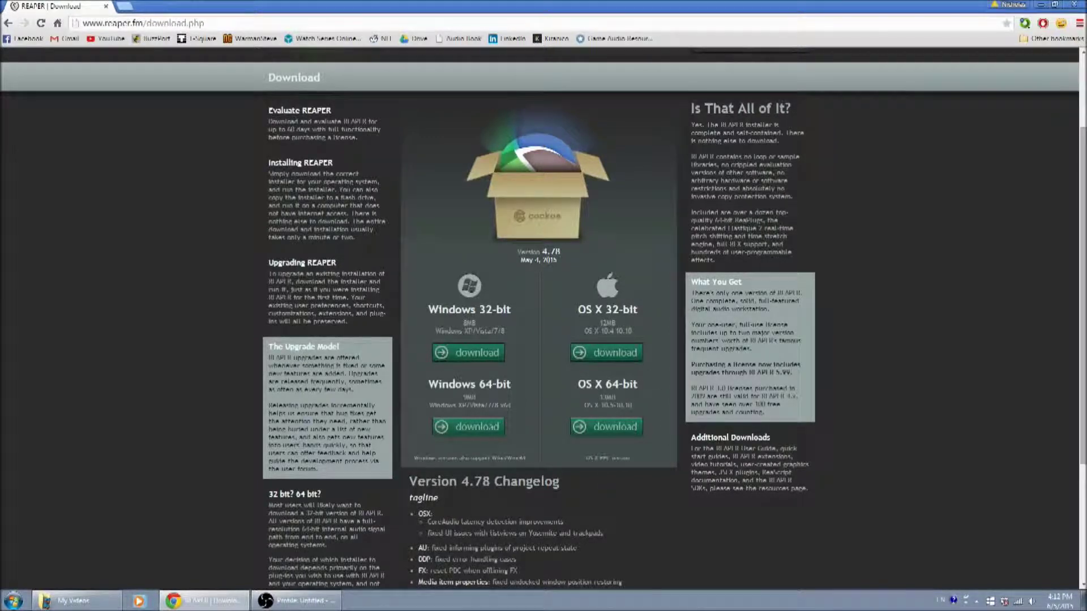
Put the browser away and launch REAPER from the desktop.
click(1041, 6)
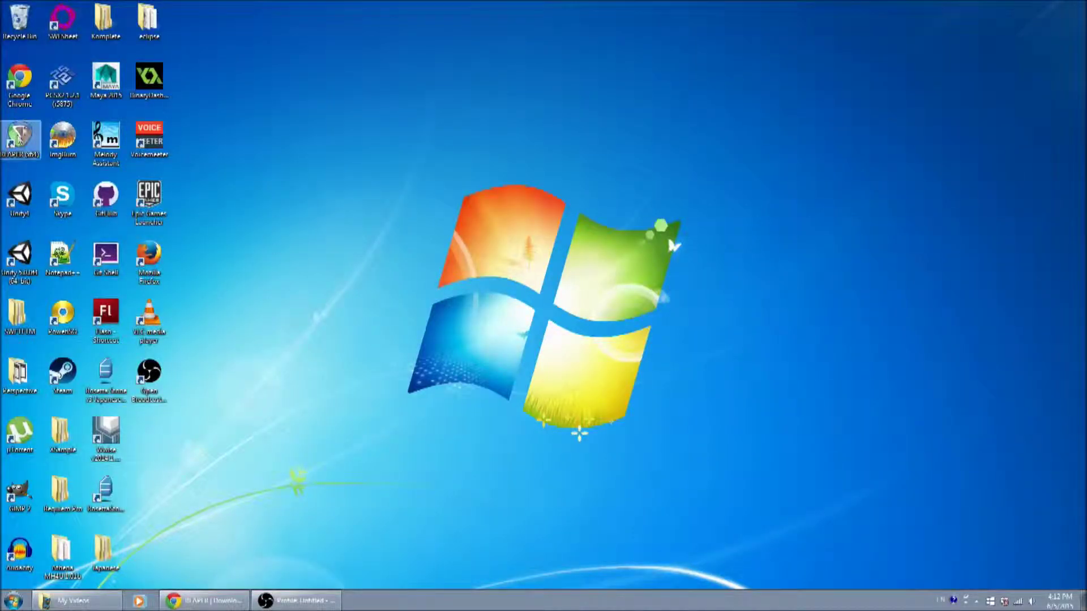
double_click(16, 136)
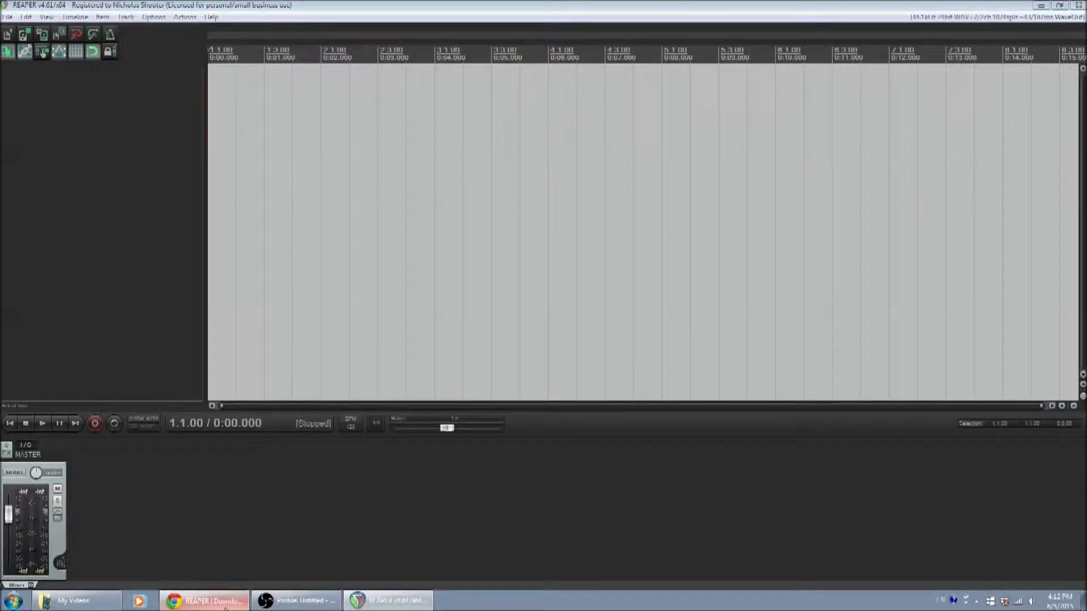
Search in Chrome for "reamenus" and examine the installation instructions in the ReaMenus forum thread, returning to REAPER when done.
click(204, 600)
click(141, 27)
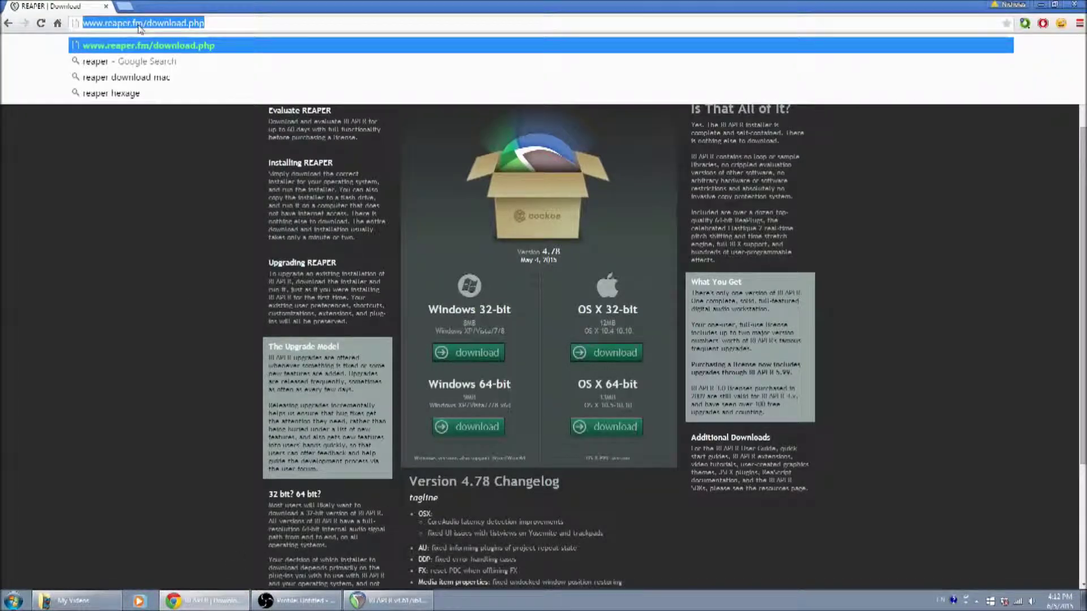
text(reame)
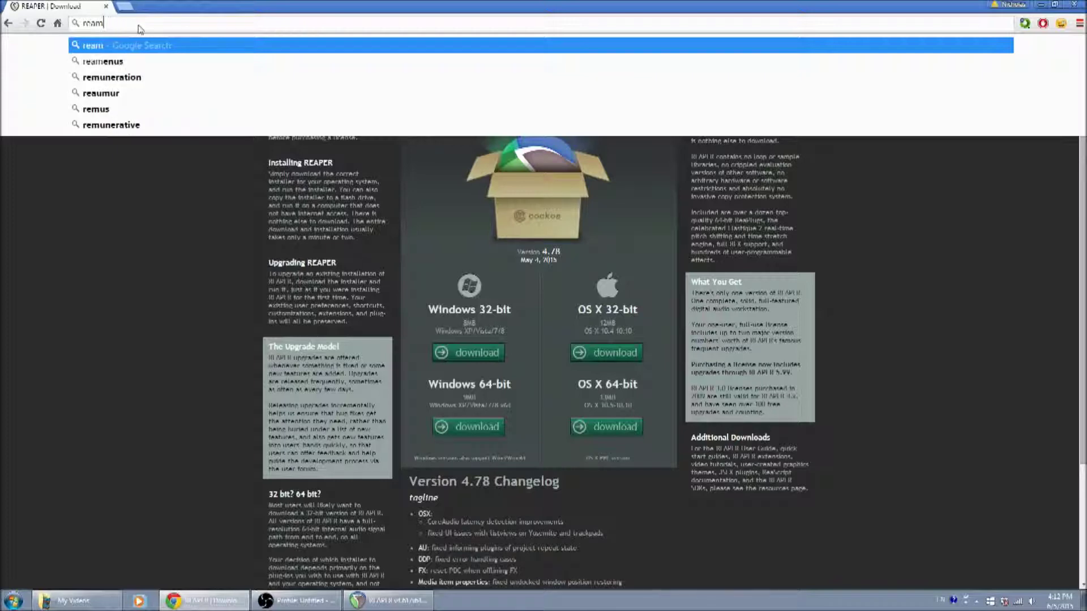
text(nus)
key(Return)
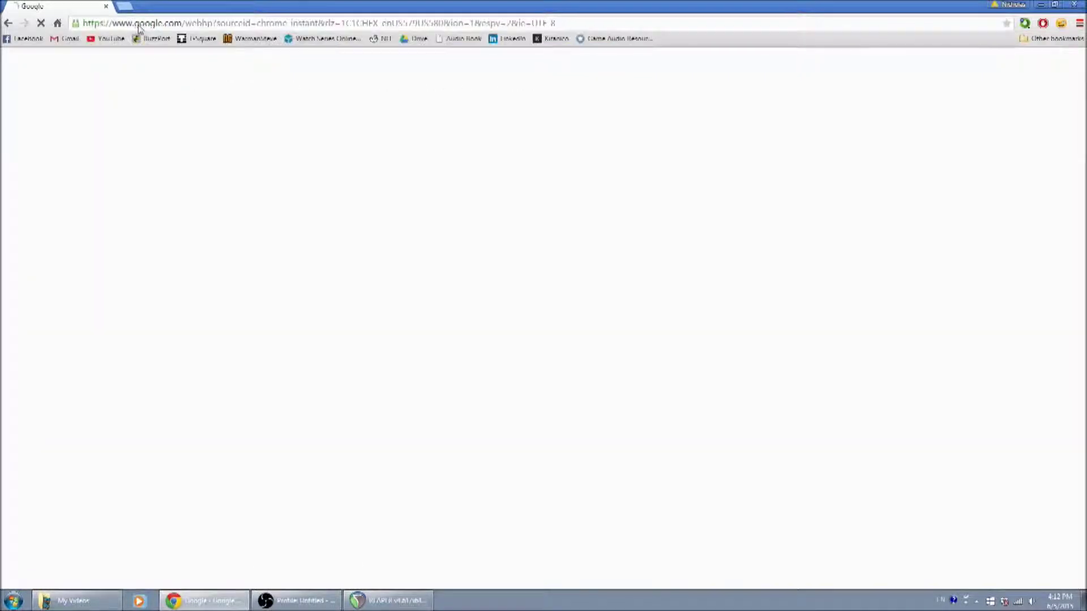
click(198, 151)
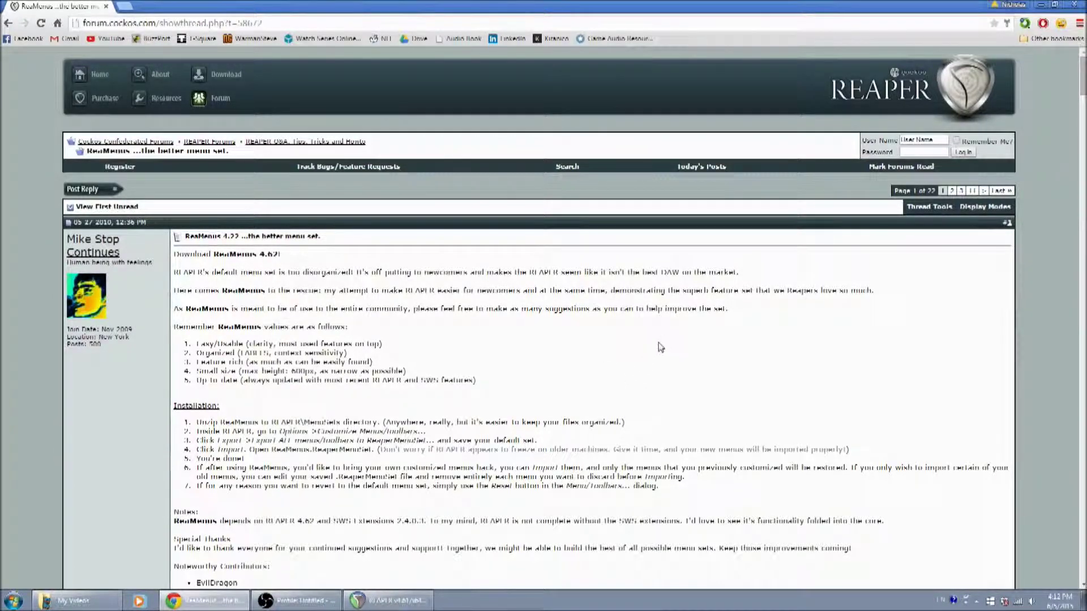
scroll(684, 346, down, 1)
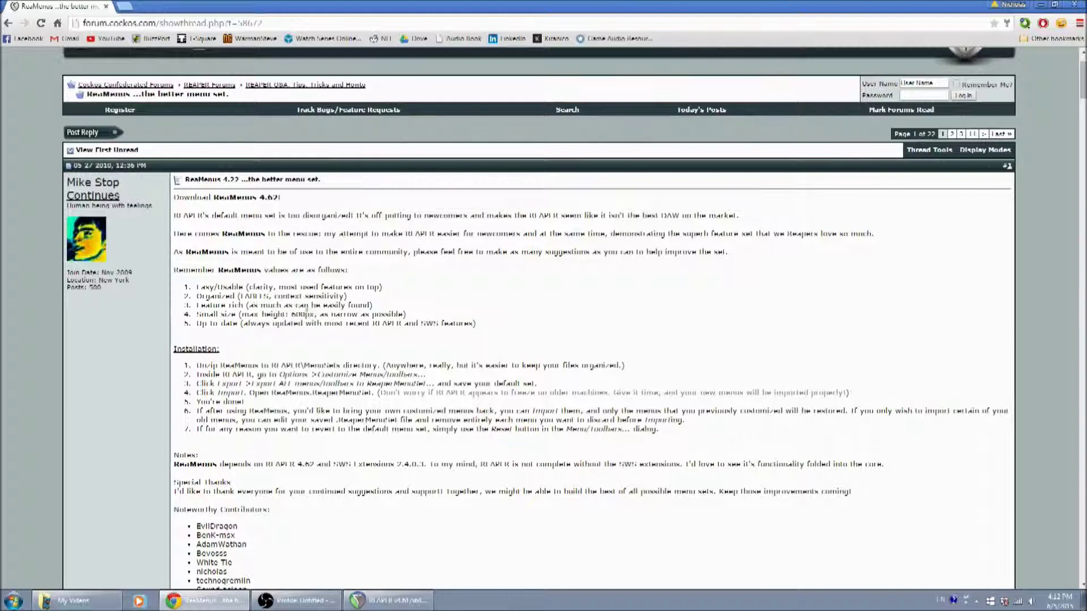
scroll(255, 283, down, 1)
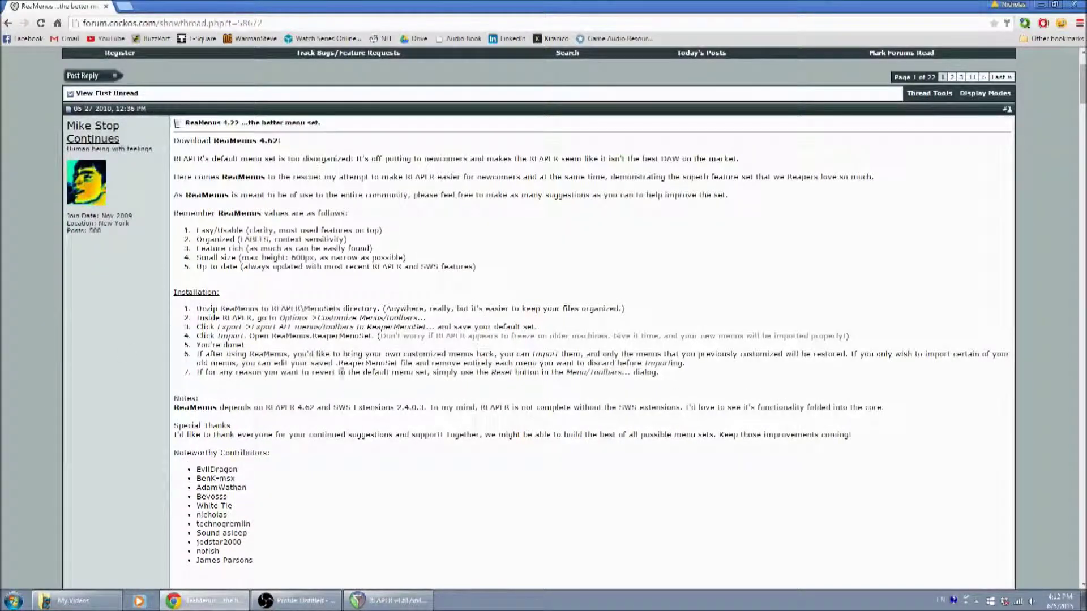
drag(174, 283, 695, 372)
click(683, 381)
click(1043, 5)
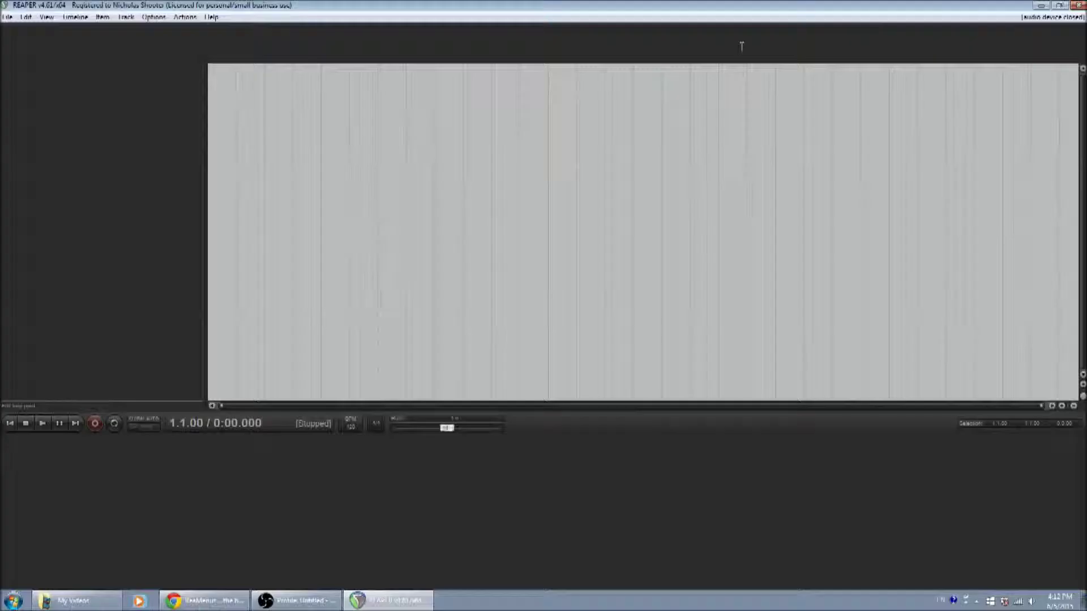
click(74, 17)
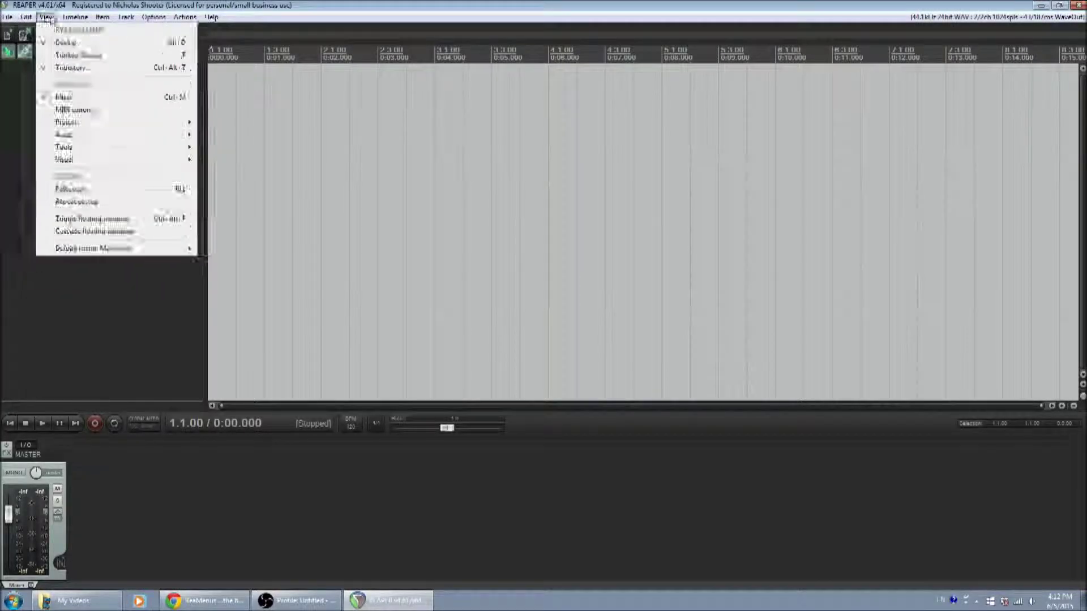
mouse_move(103, 22)
mouse_move(161, 24)
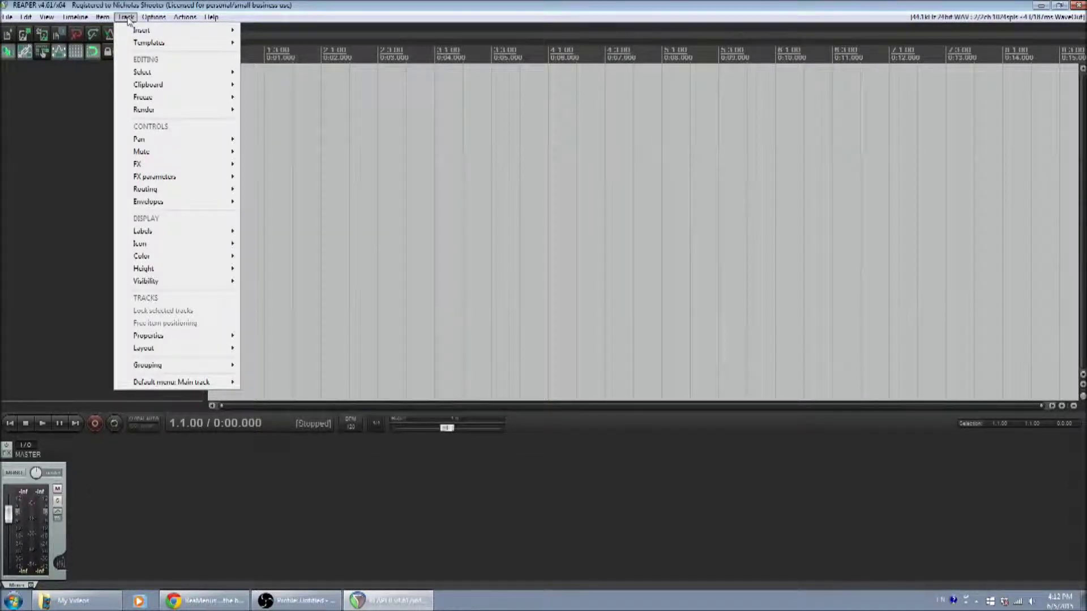
click(556, 423)
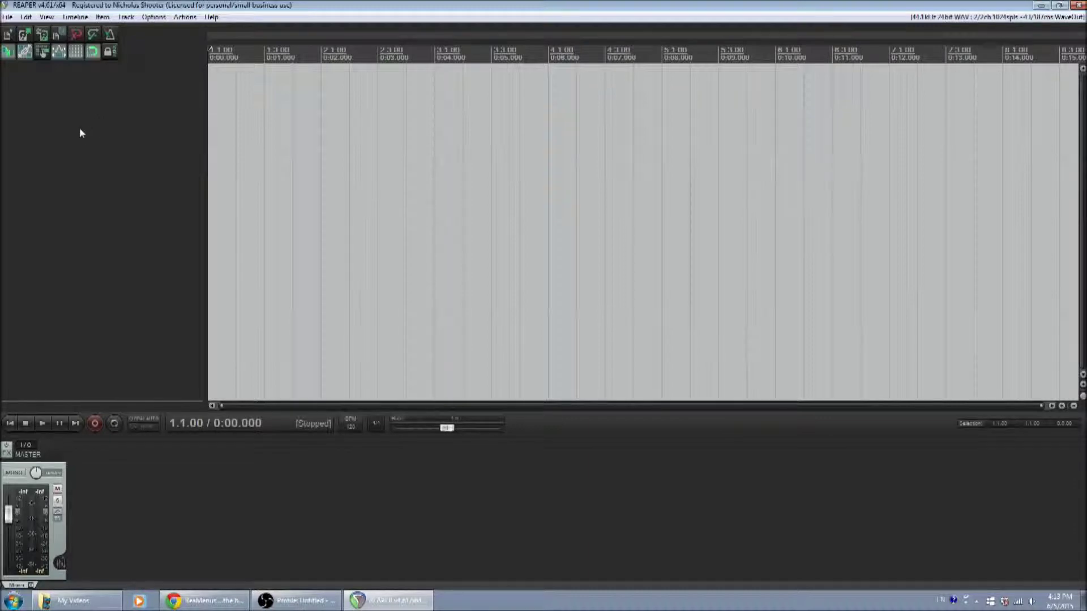
Add a new track and import WhiteNoise.mp3 from the Documents library onto it at the start of the timeline.
double_click(90, 87)
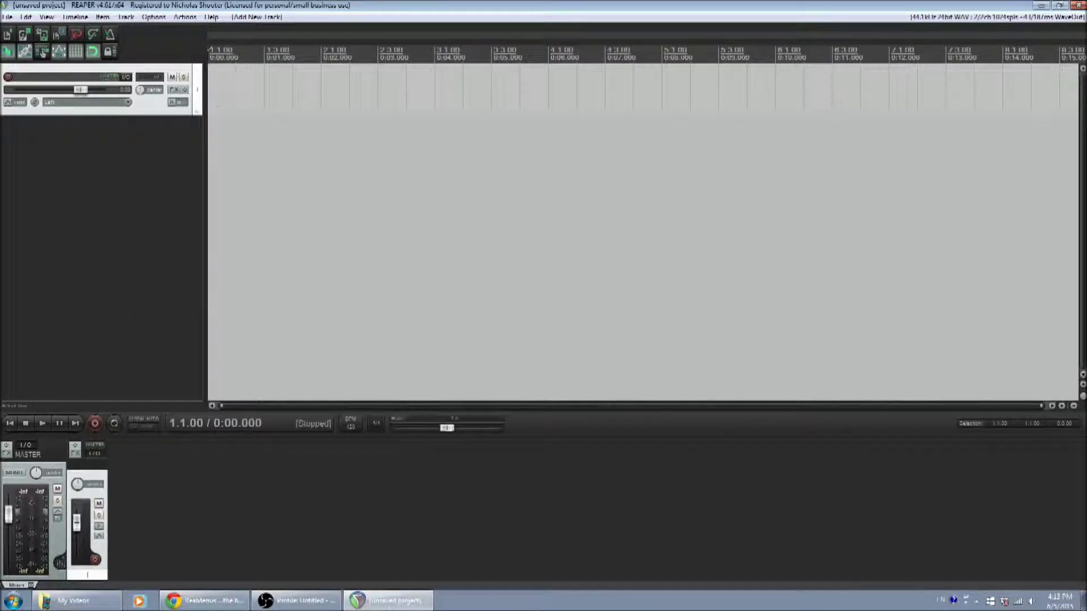
click(73, 601)
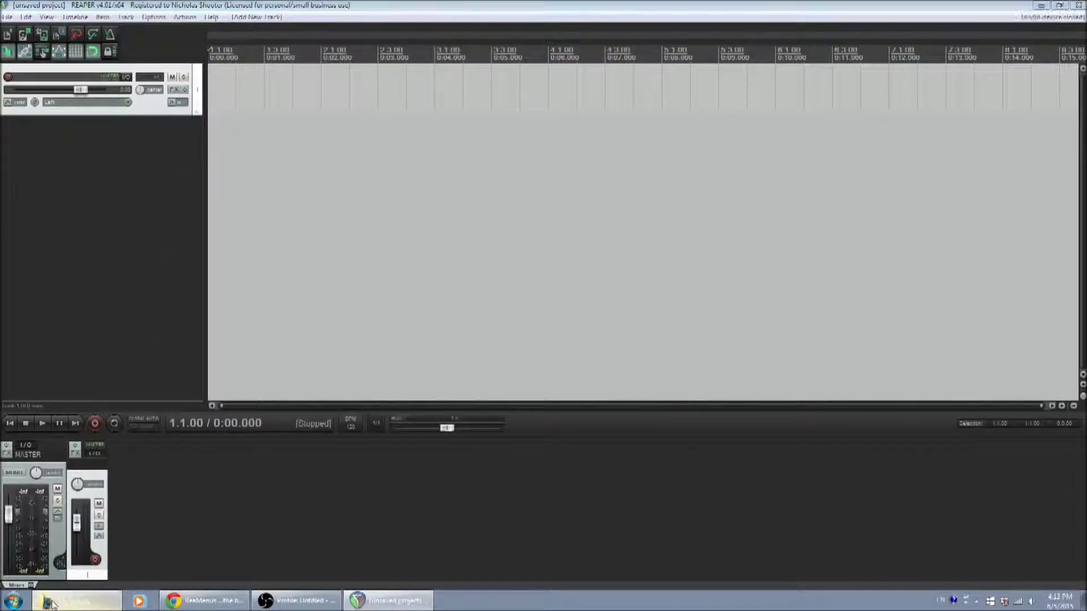
click(418, 241)
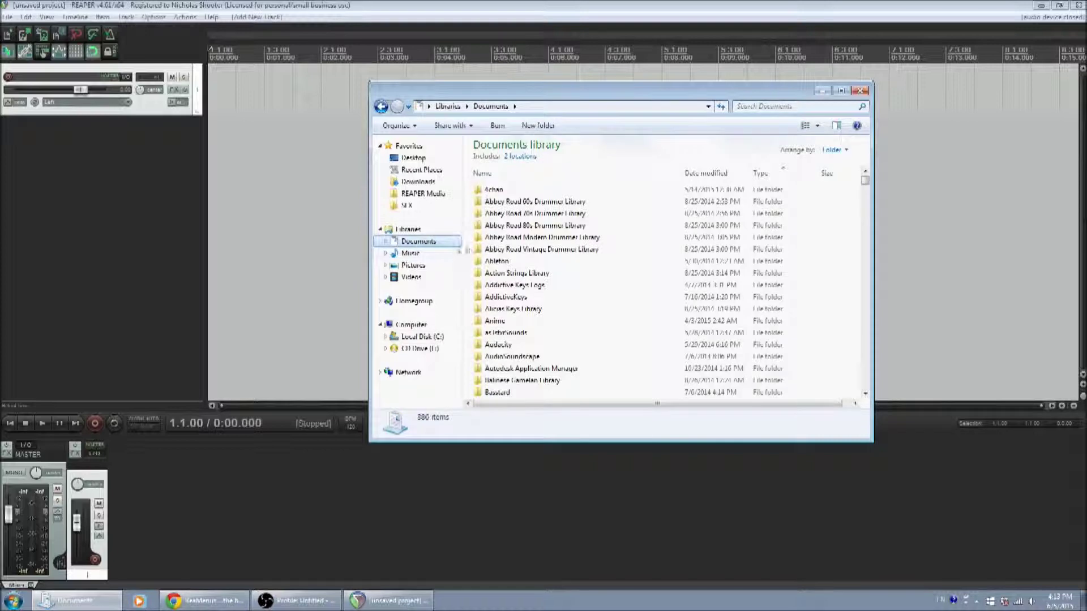
double_click(542, 262)
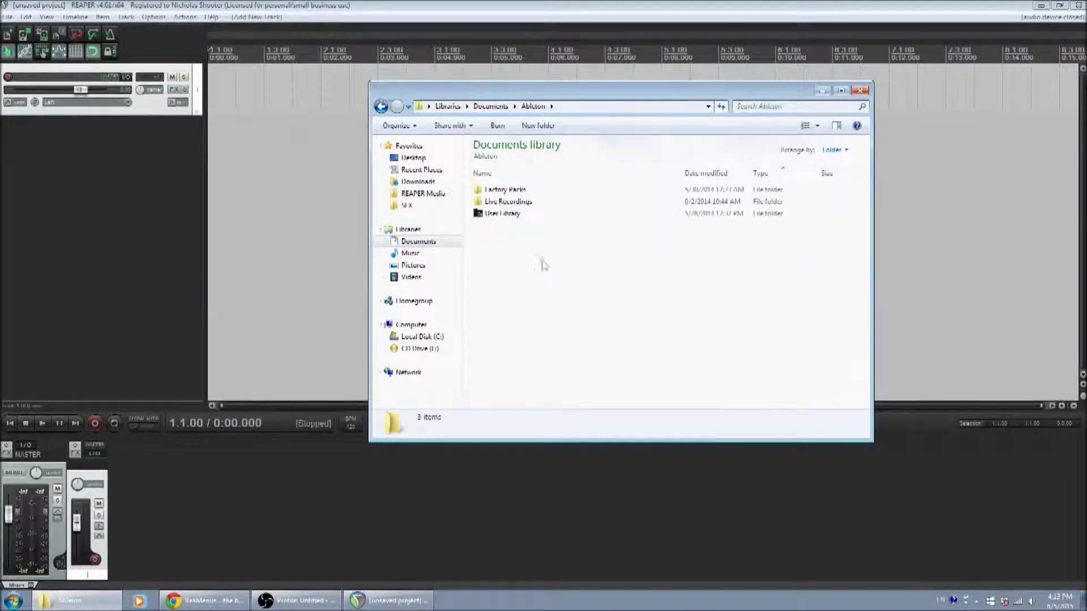
click(501, 107)
scroll(592, 323, down, 8)
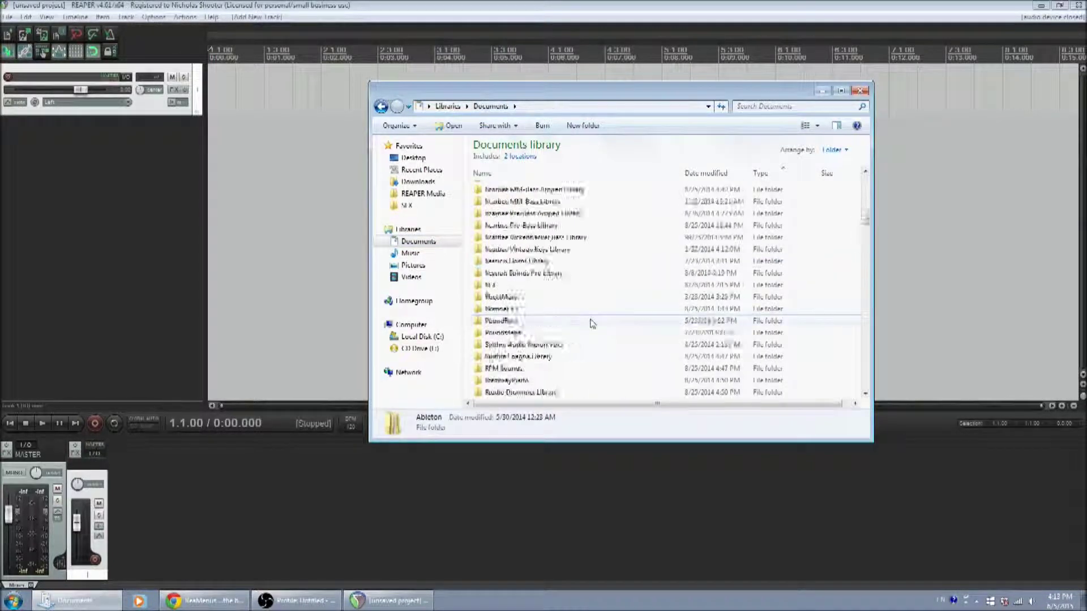
scroll(592, 324, down, 10)
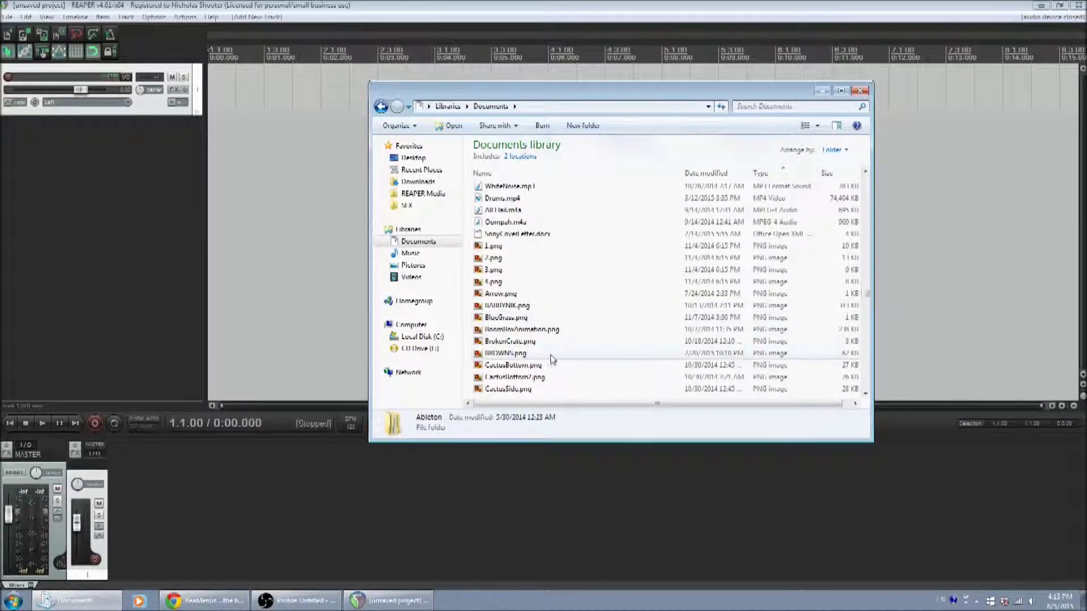
scroll(554, 365, down, 10)
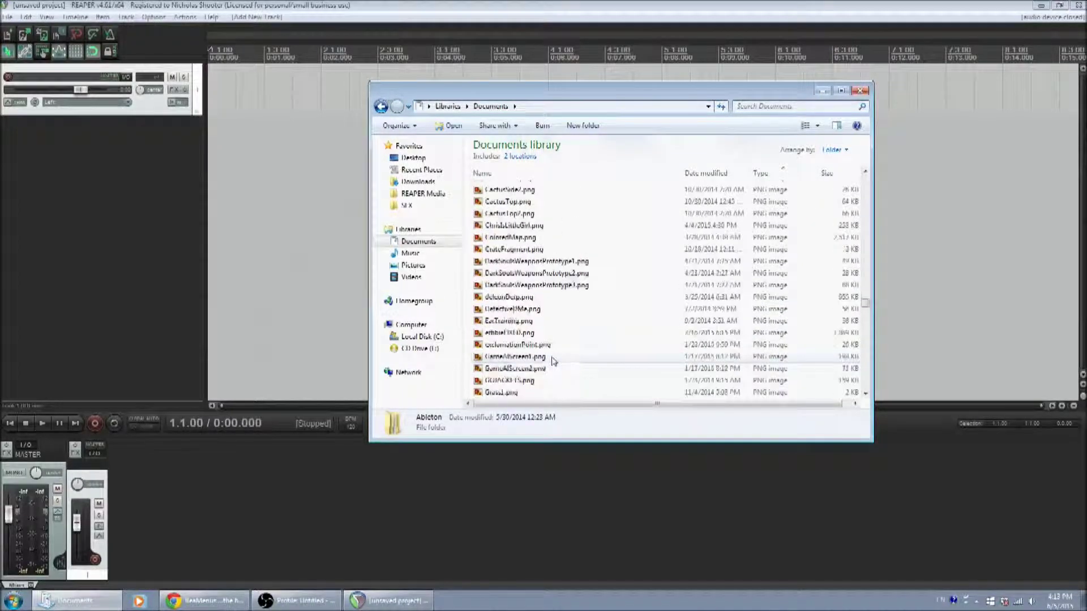
scroll(554, 358, down, 10)
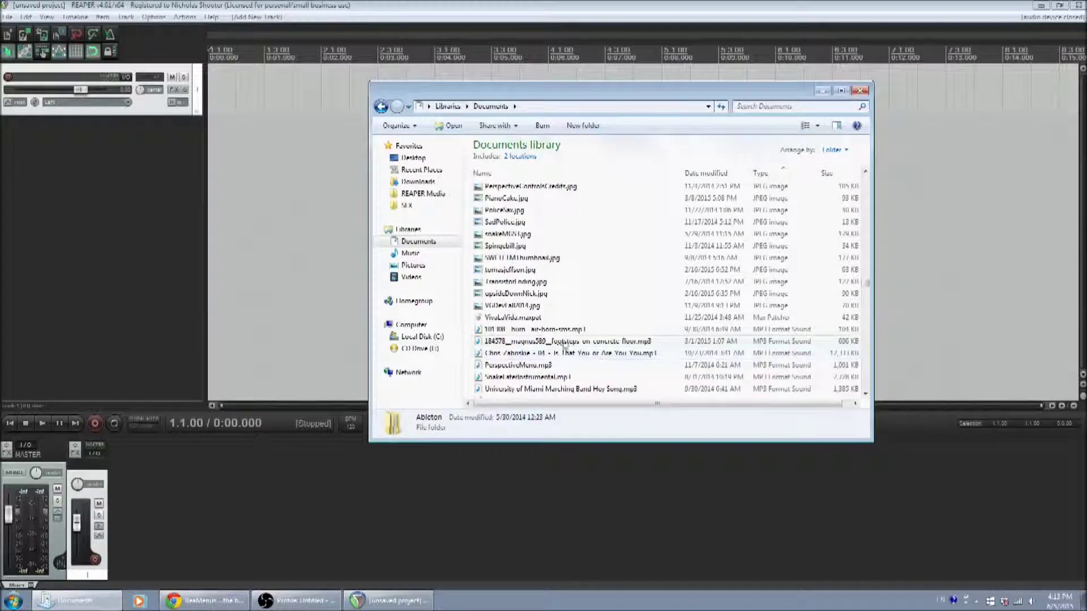
scroll(556, 337, down, 1)
drag(526, 369, 212, 85)
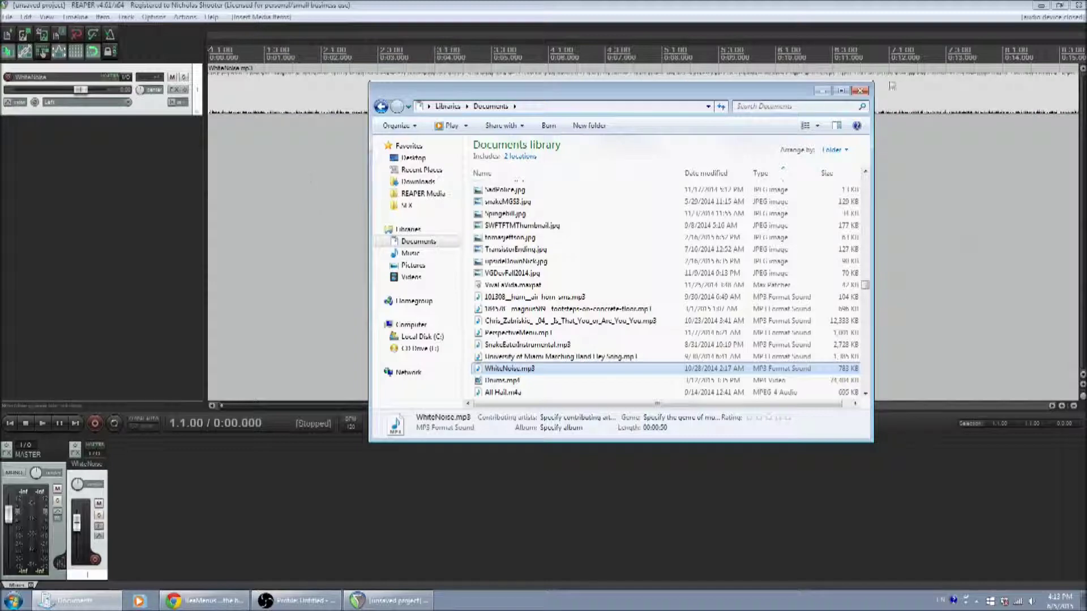
click(860, 92)
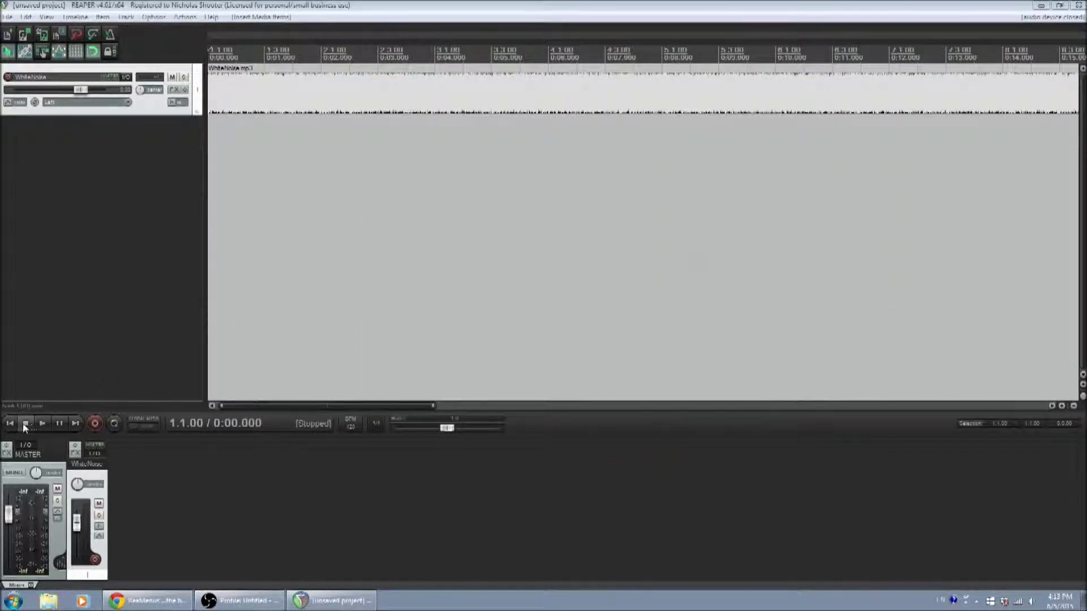
Play the white noise from the beginning of the project and stop playback.
click(14, 425)
click(42, 424)
click(26, 424)
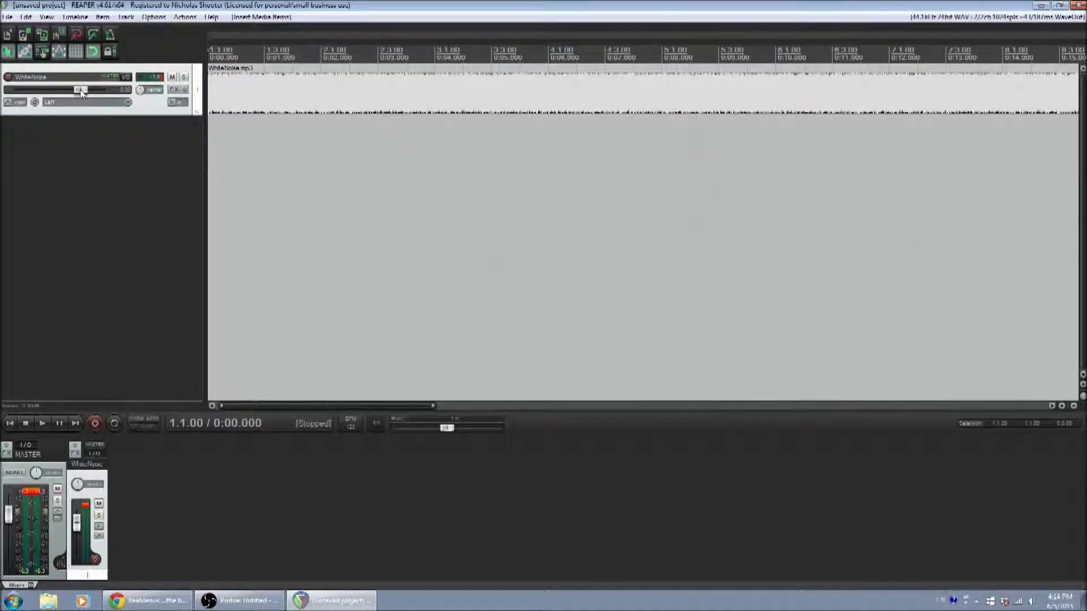
Lower the WhiteNoise track's volume to about -6 dB and briefly play it back to hear the change.
mouse_move(80, 92)
mouse_down()
mouse_move(54, 92)
mouse_move(84, 94)
mouse_move(67, 93)
mouse_up()
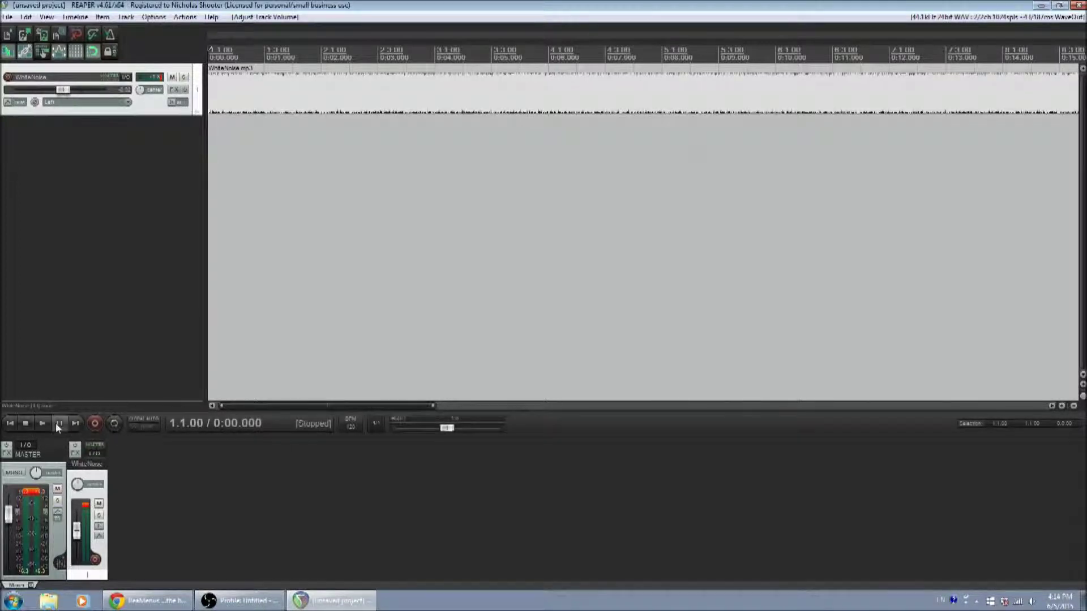
click(43, 424)
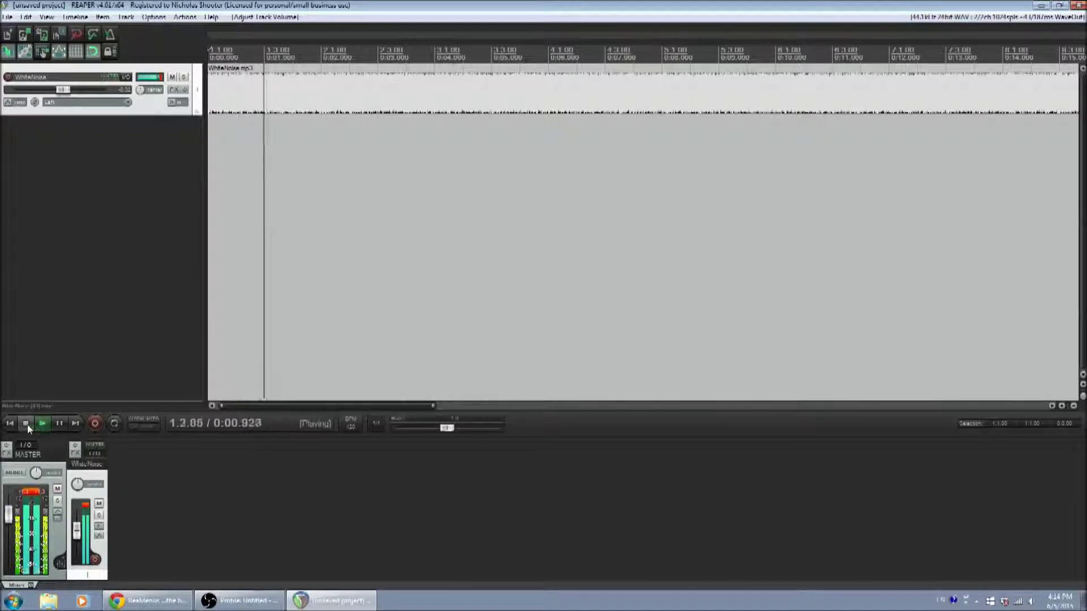
click(26, 424)
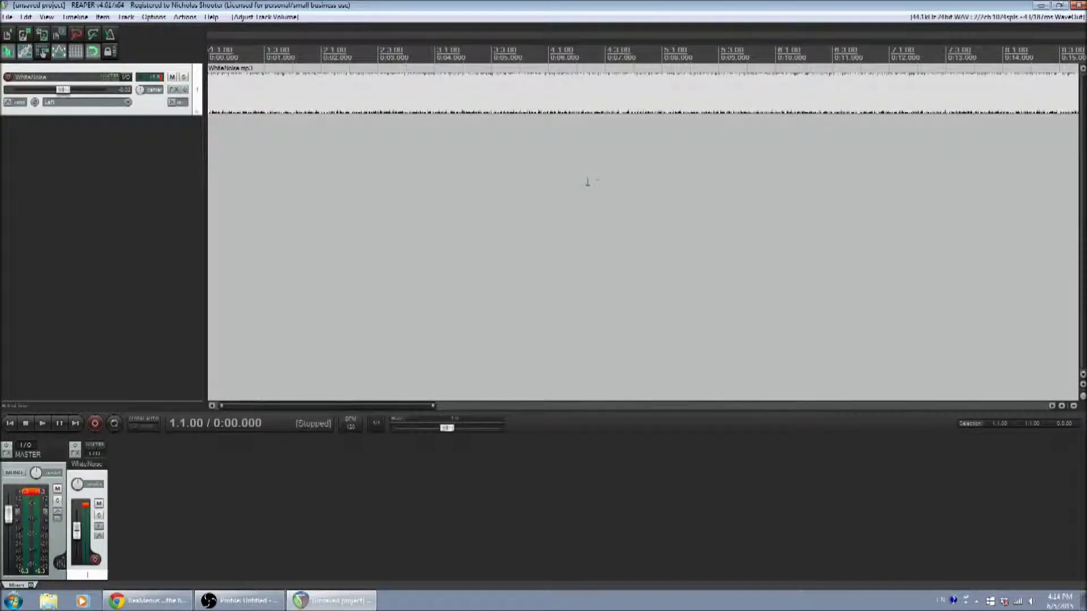
Try moving the WhiteNoise item along its track with its full length in view.
scroll(445, 100, down, 2)
scroll(449, 101, down, 4)
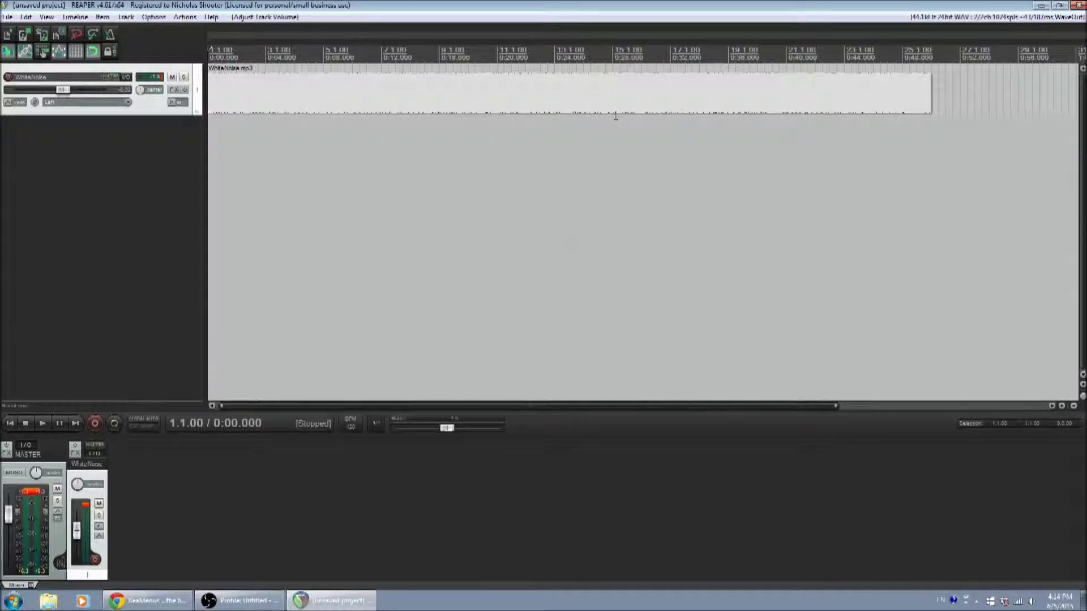
scroll(546, 160, up, 2)
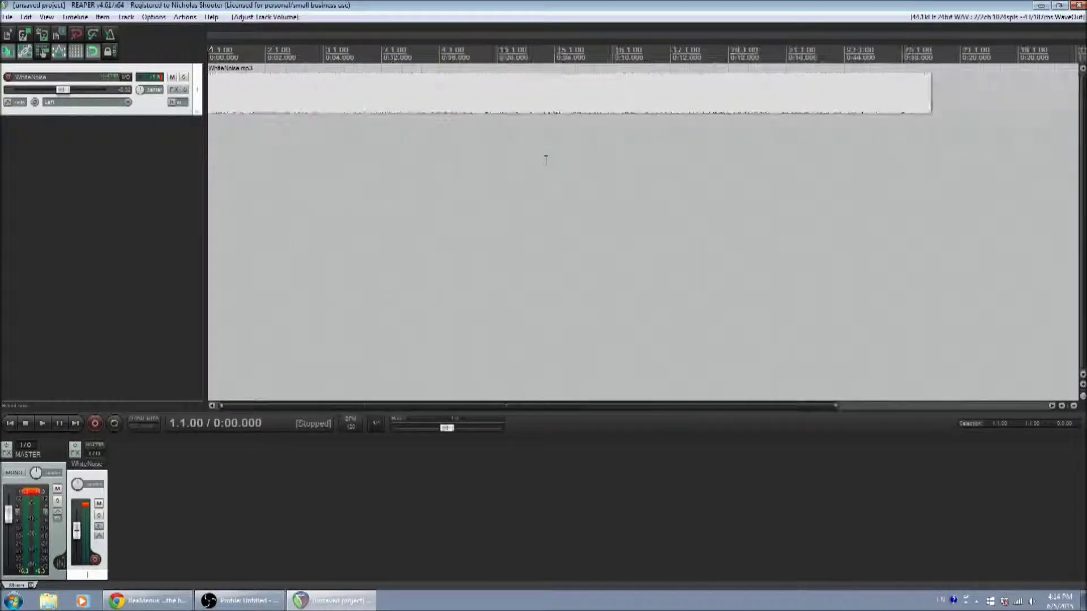
scroll(545, 159, up, 3)
scroll(544, 159, down, 3)
drag(668, 104, 577, 115)
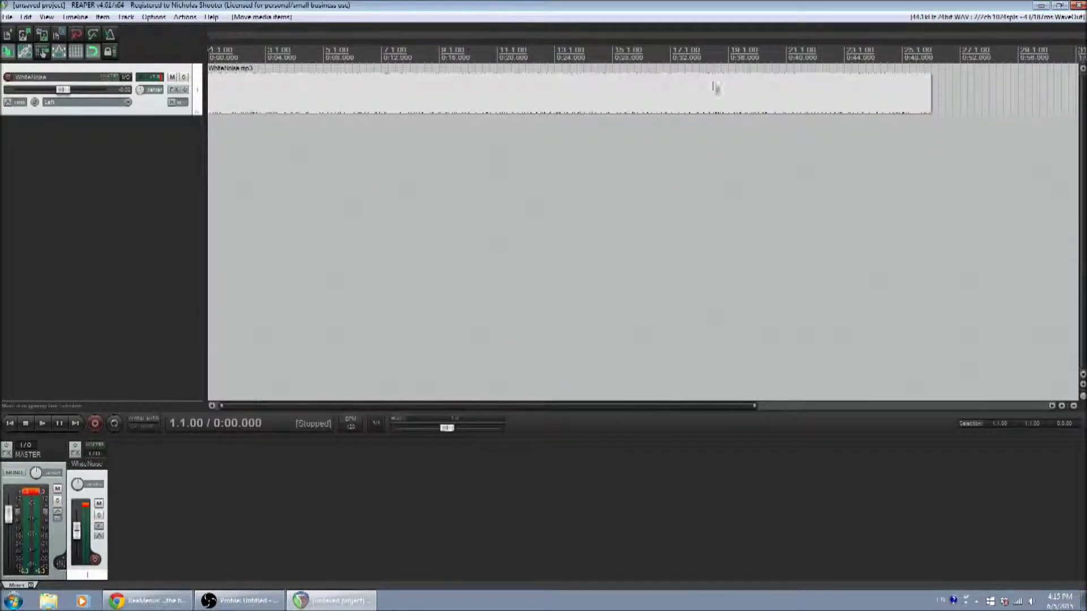
Extend the end of the WhiteNoise item to about 1:11 on the timeline and delete the item from its track.
drag(928, 94, 1069, 111)
click(959, 140)
click(762, 90)
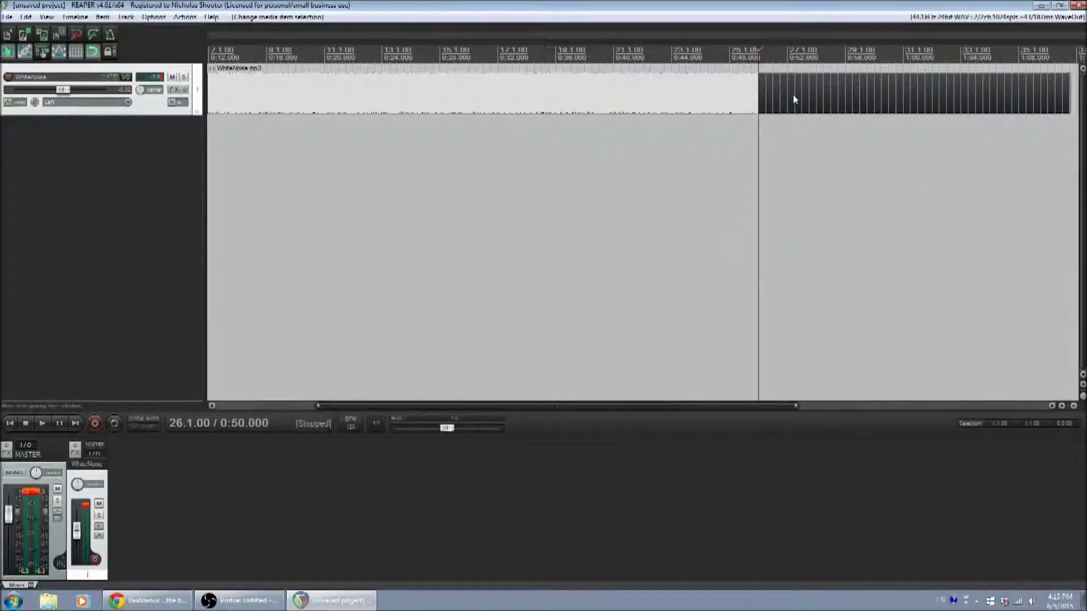
key(Delete)
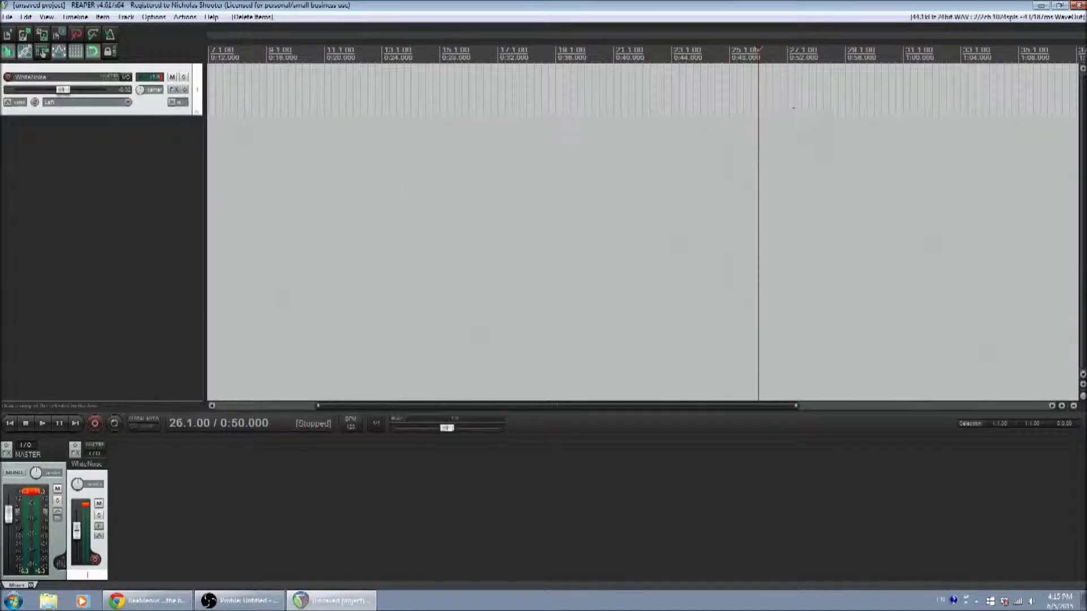
Restore the deleted WhiteNoise item and trim its end back to 0:50 on the timeline.
key(ctrl+z)
drag(1070, 99, 758, 100)
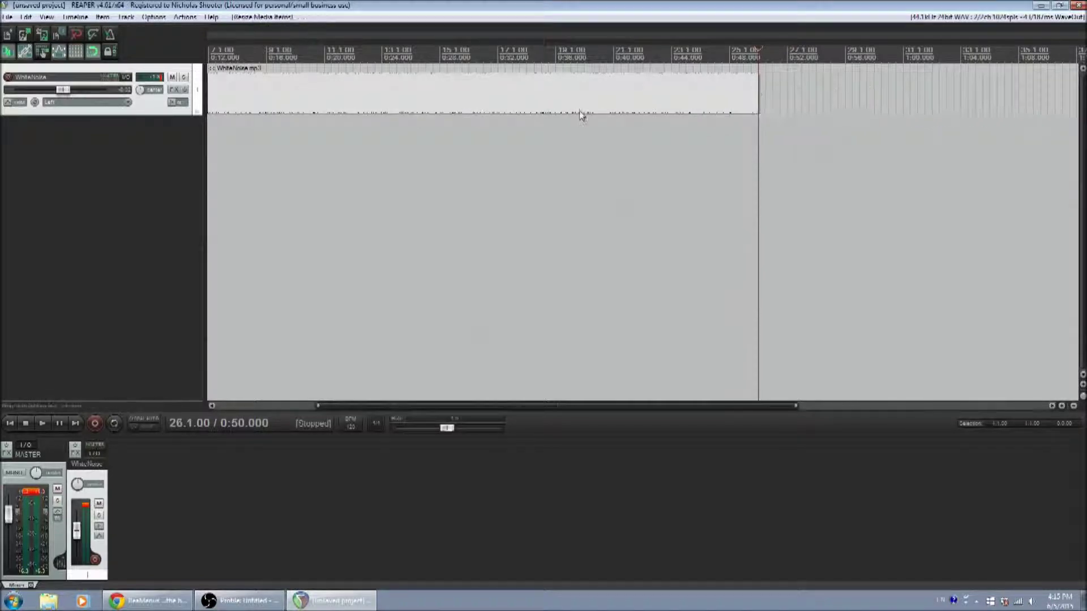
scroll(566, 116, up, 3)
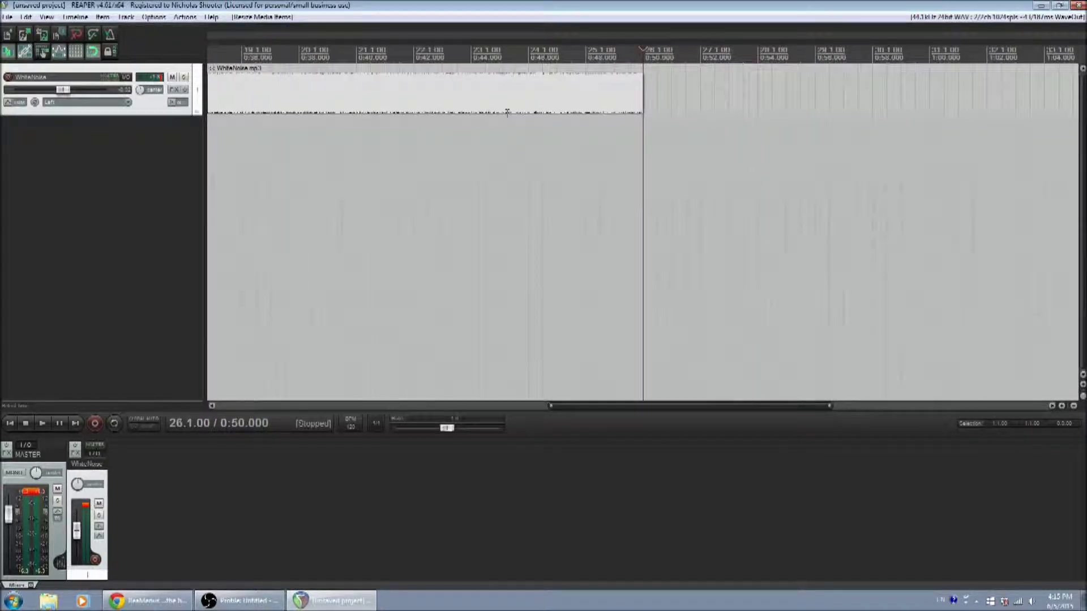
scroll(512, 206, down, 3)
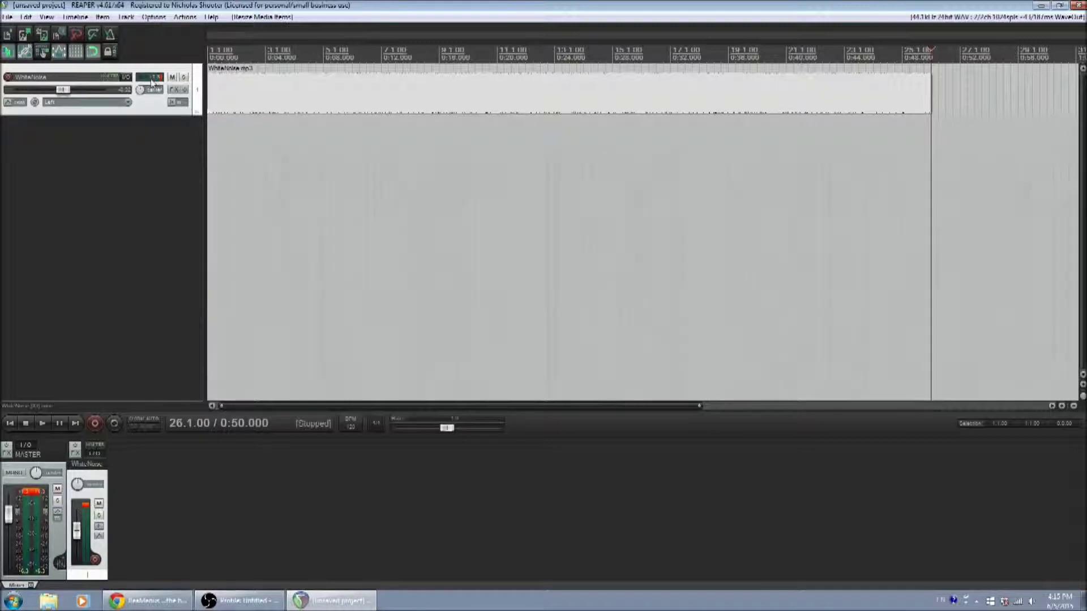
Return to the project start, select the WhiteNoise item, play it and stop playback.
click(9, 423)
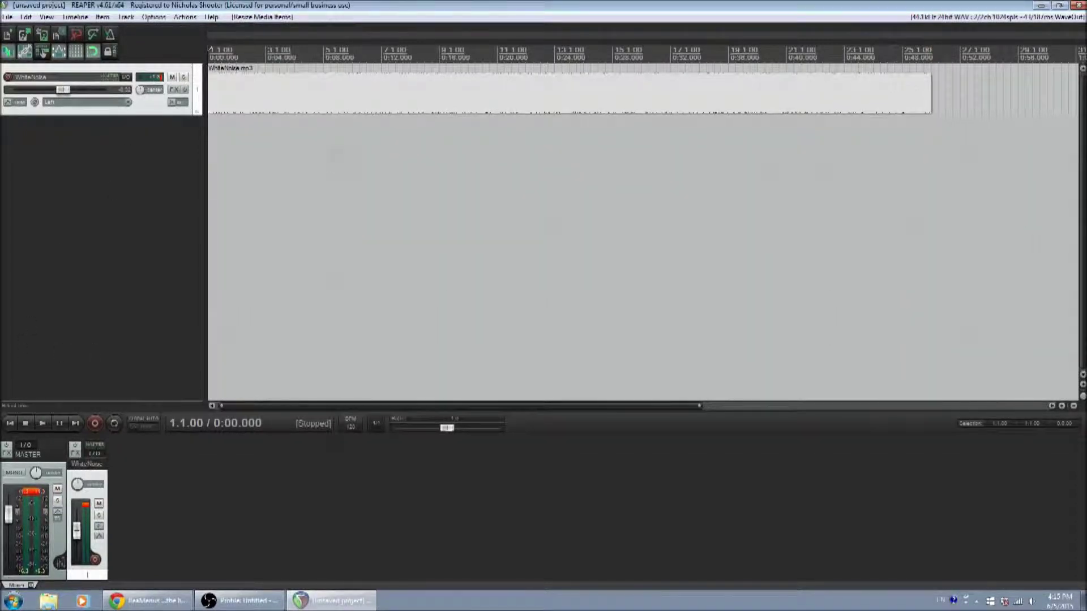
click(359, 91)
key(Home)
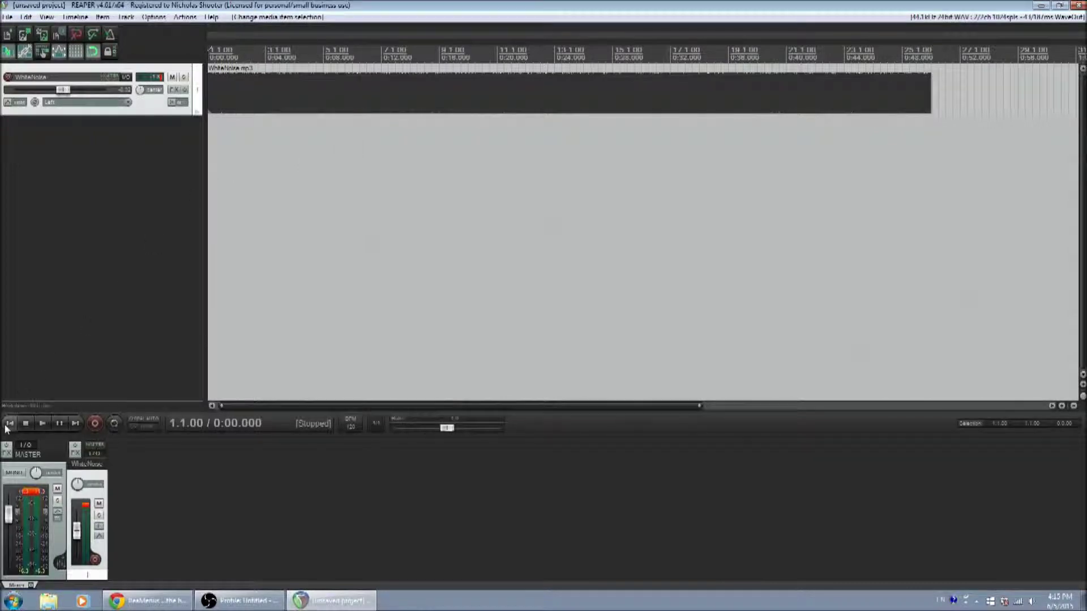
click(49, 424)
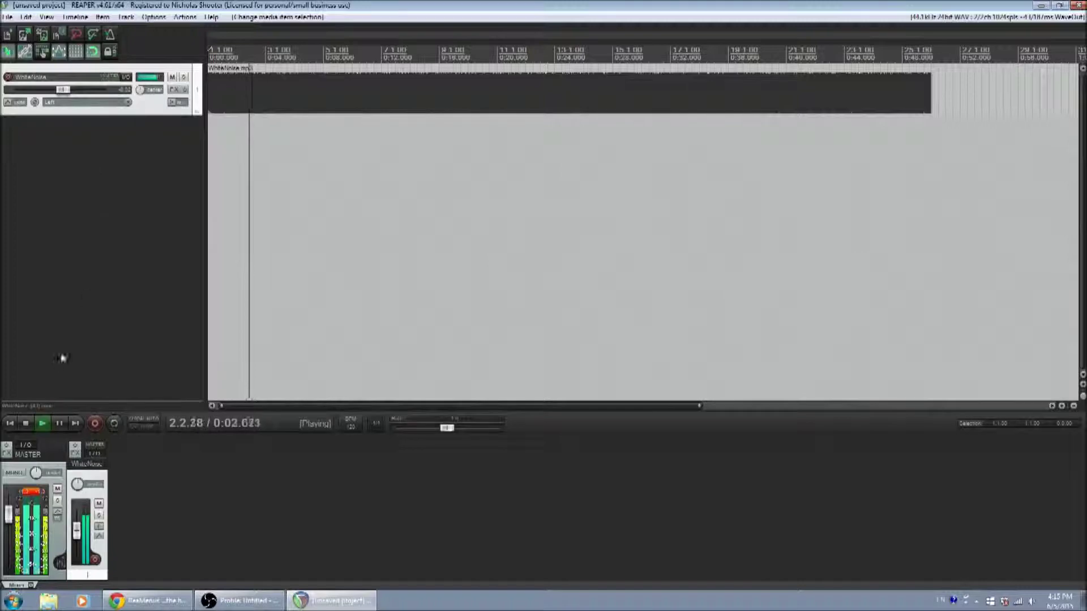
click(25, 423)
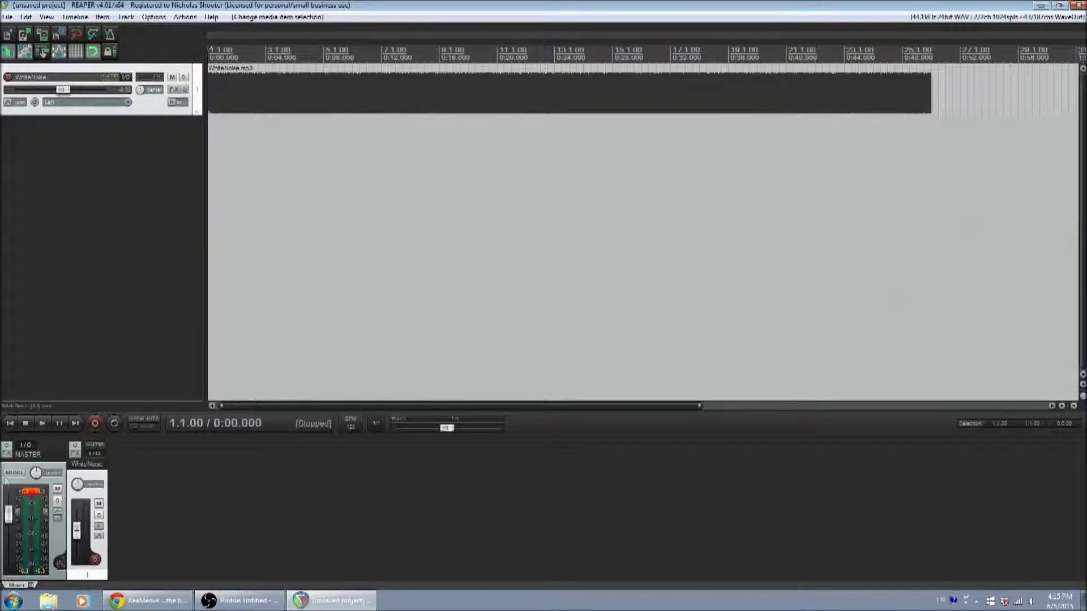
Clear the master's clipped peak indicators and reset the WhiteNoise track's volume to 0 dB.
click(32, 494)
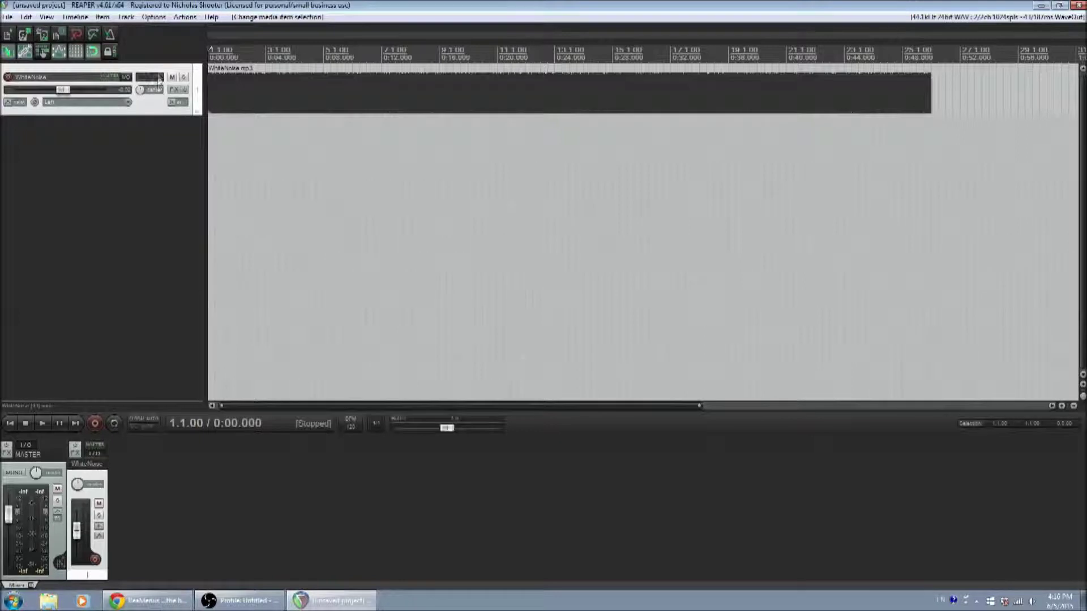
scroll(65, 94, up, 3)
double_click(64, 91)
double_click(64, 90)
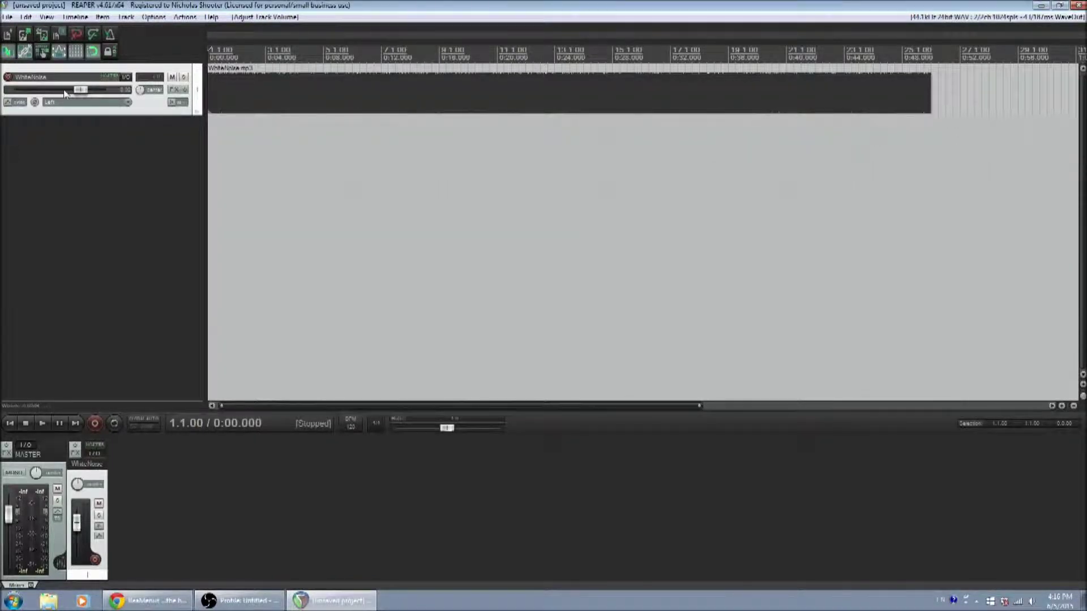
Play the white noise briefly at the reset volume, stop it and clear the track's peak indicator.
click(42, 425)
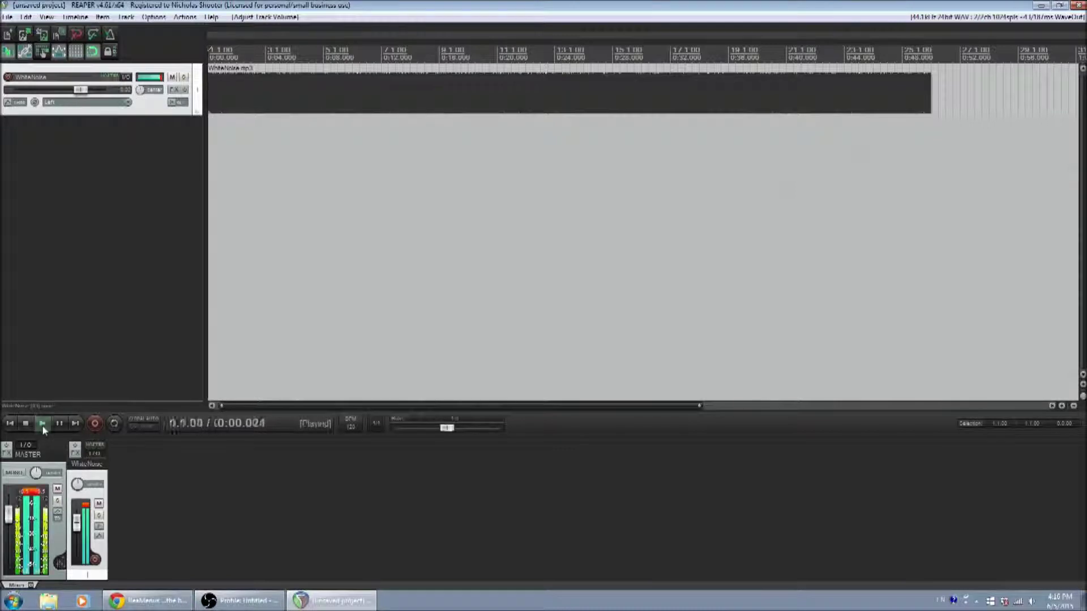
click(27, 425)
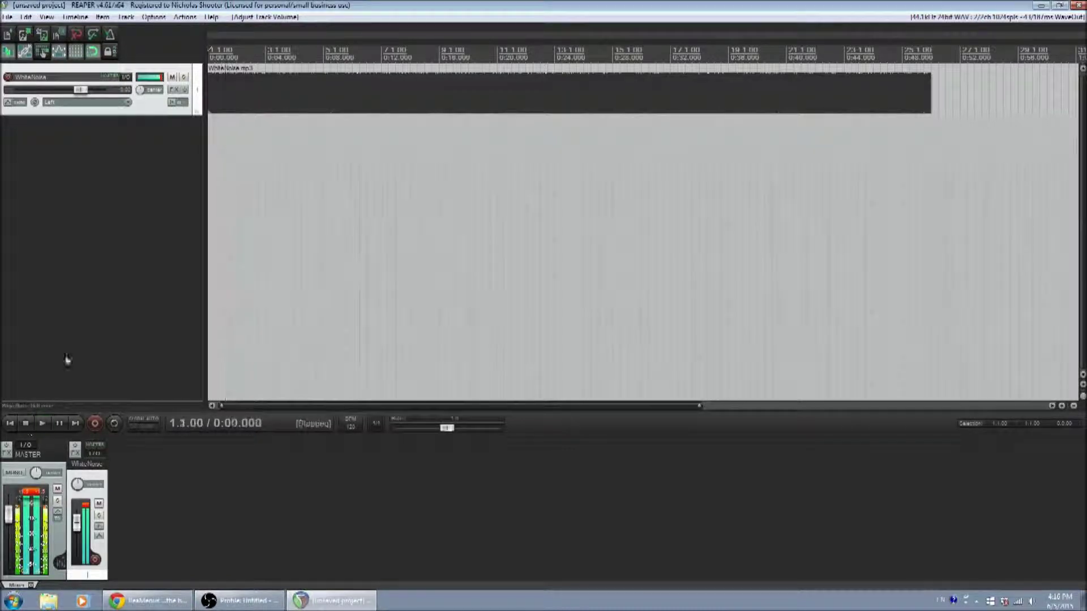
click(161, 82)
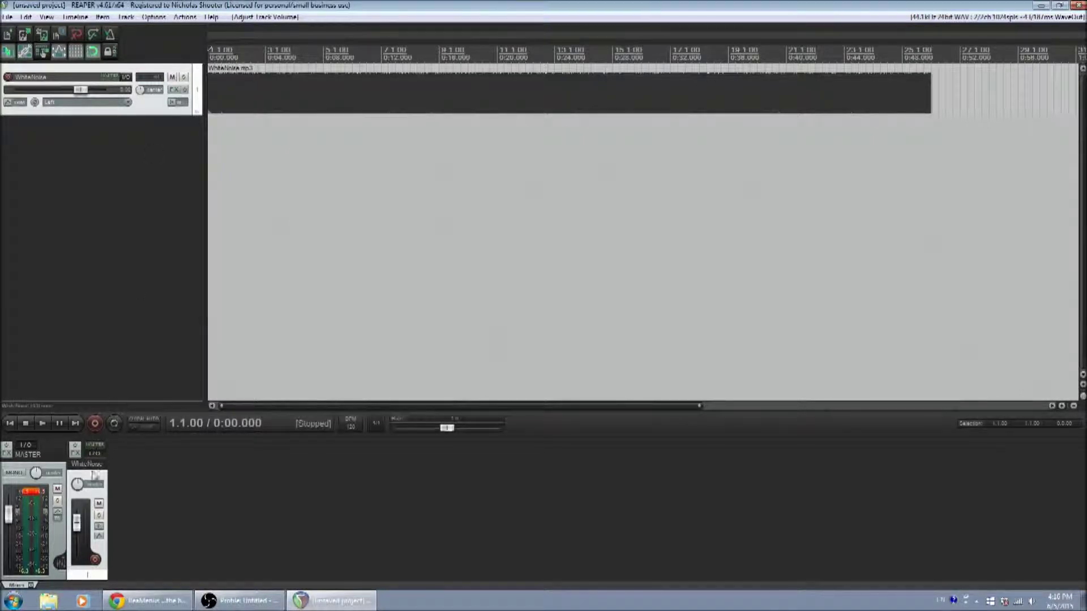
Lower the WhiteNoise track's volume by several decibels and briefly play it to check the level.
drag(84, 93, 66, 92)
click(41, 425)
click(27, 424)
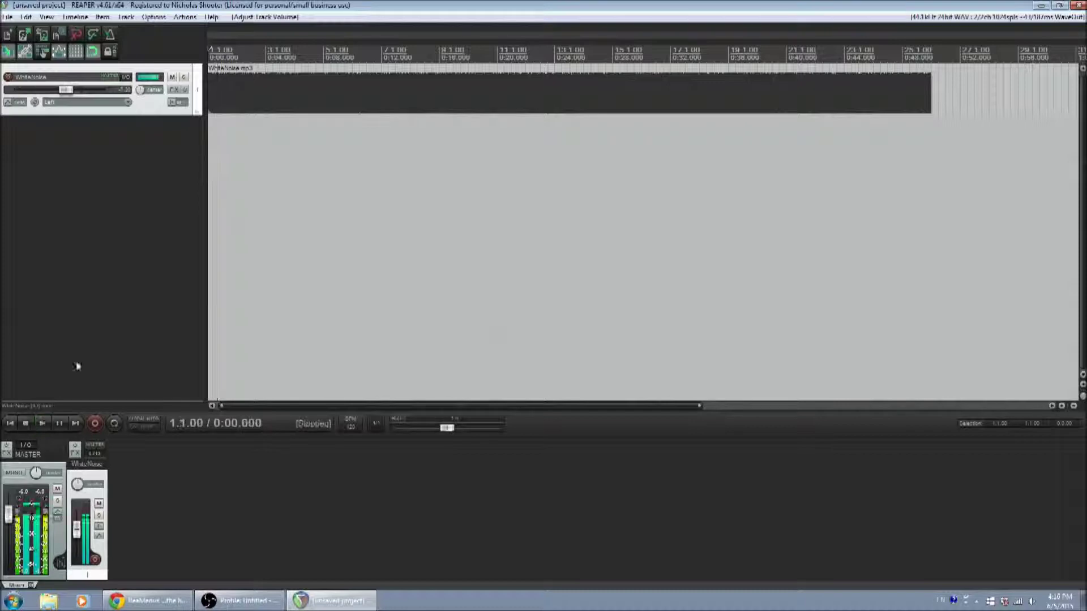
Delete the WhiteNoise item from the timeline and rename its track Tutorial.
click(280, 94)
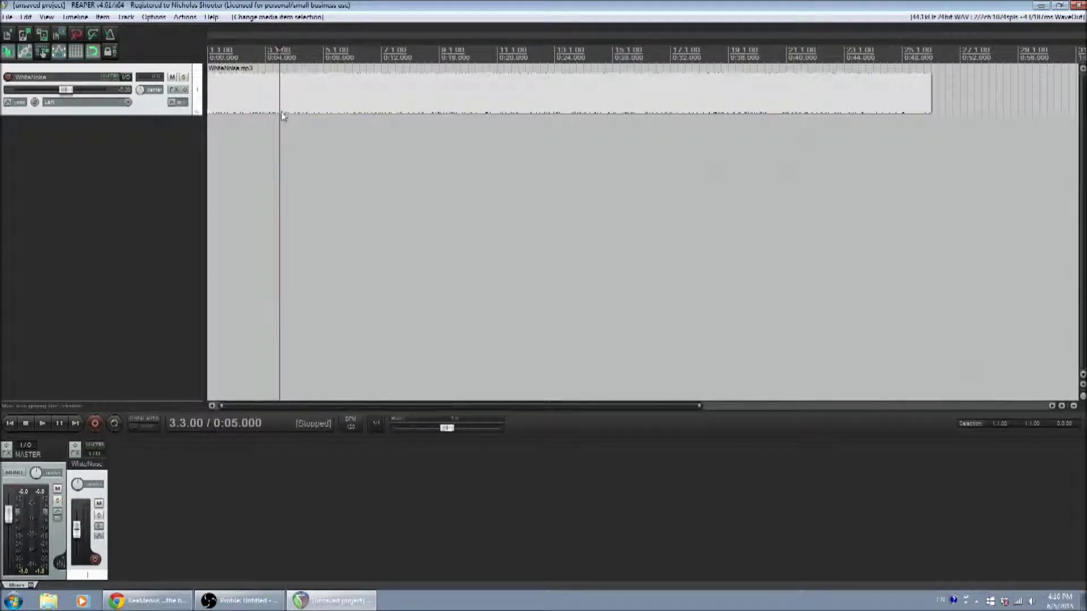
key(Delete)
double_click(90, 79)
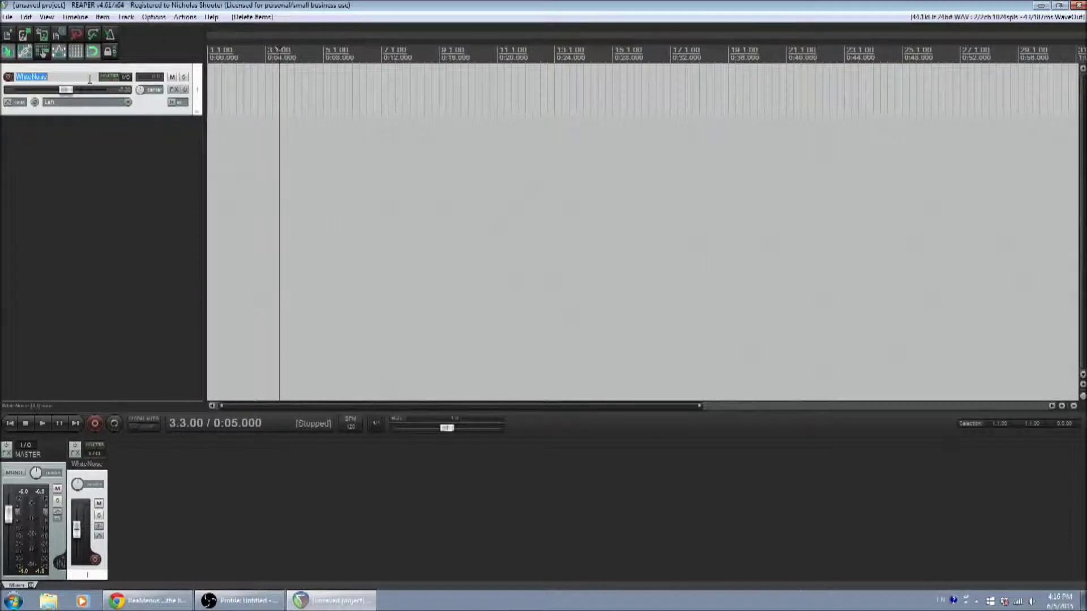
click(81, 78)
double_click(74, 78)
click(75, 79)
double_click(74, 80)
key(BackSpace)
text(Tul)
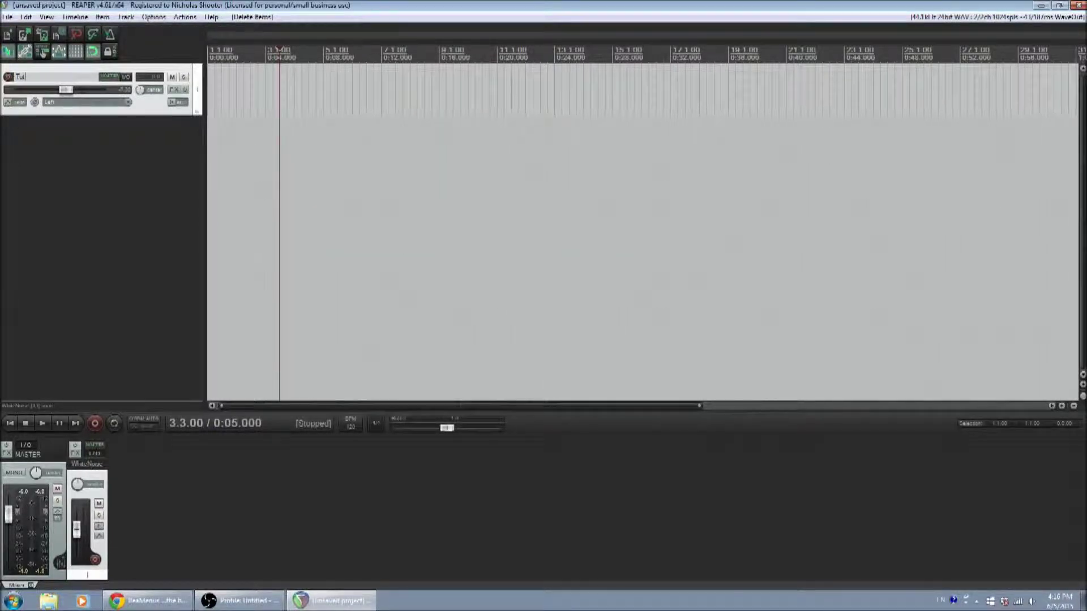
key(Return)
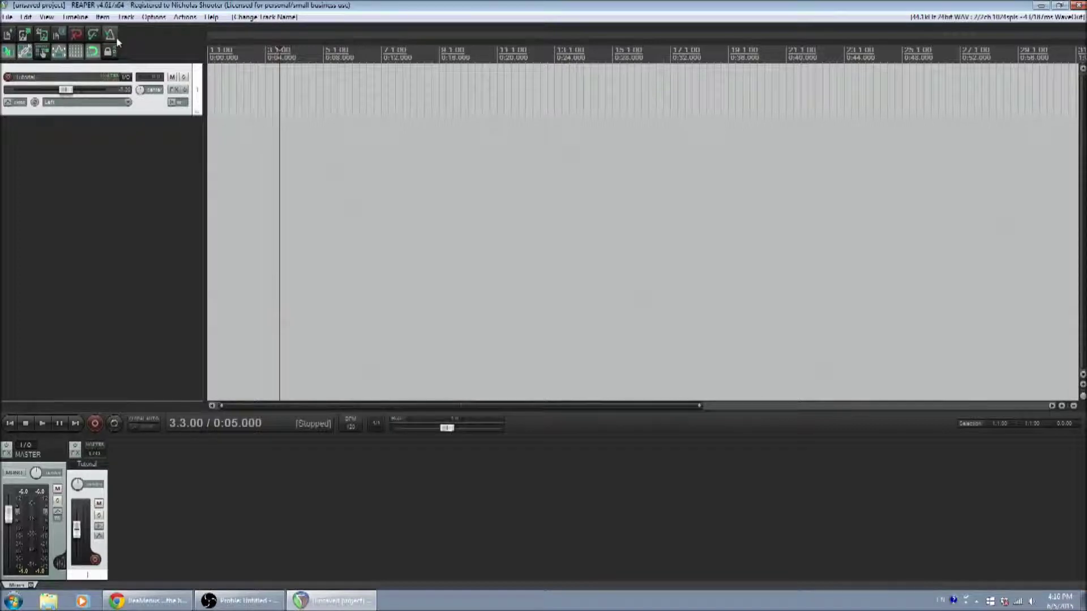
Add a second track below the Tutorial track and name it Testing.
double_click(147, 148)
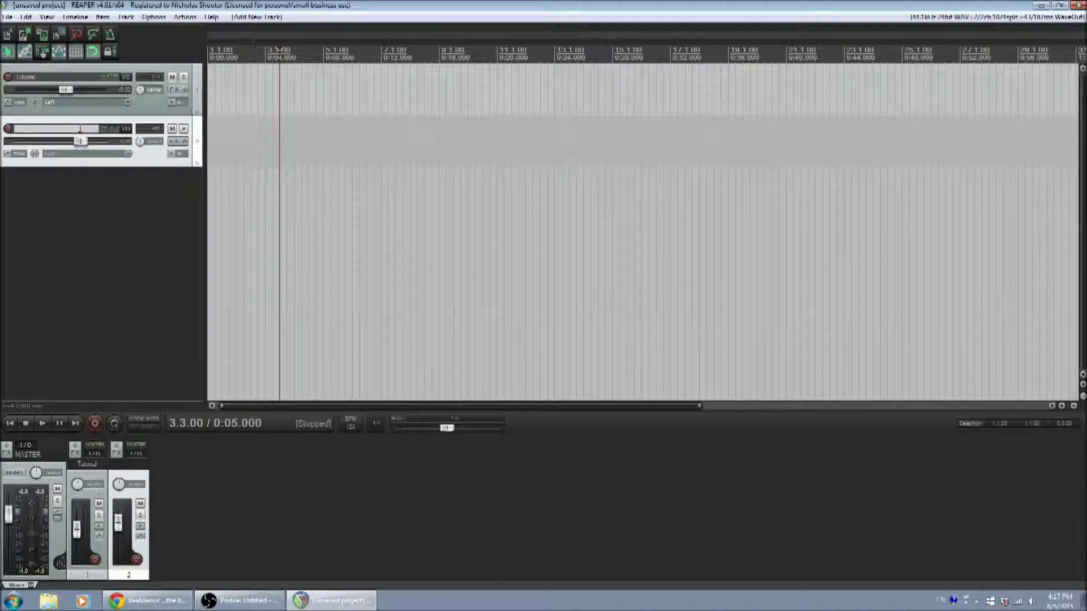
key(Return)
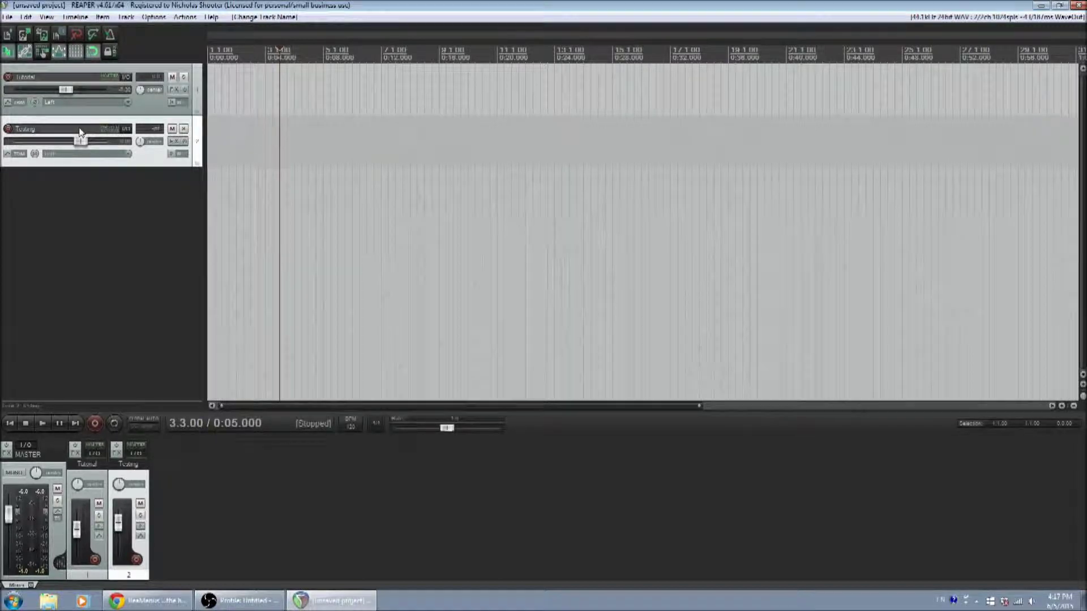
Nest the Testing track under the Tutorial track as a child of its folder.
mouse_move(197, 148)
mouse_down()
mouse_move(201, 75)
mouse_move(198, 165)
mouse_up()
mouse_move(197, 96)
mouse_down()
mouse_move(189, 168)
mouse_move(198, 74)
mouse_up()
click(196, 131)
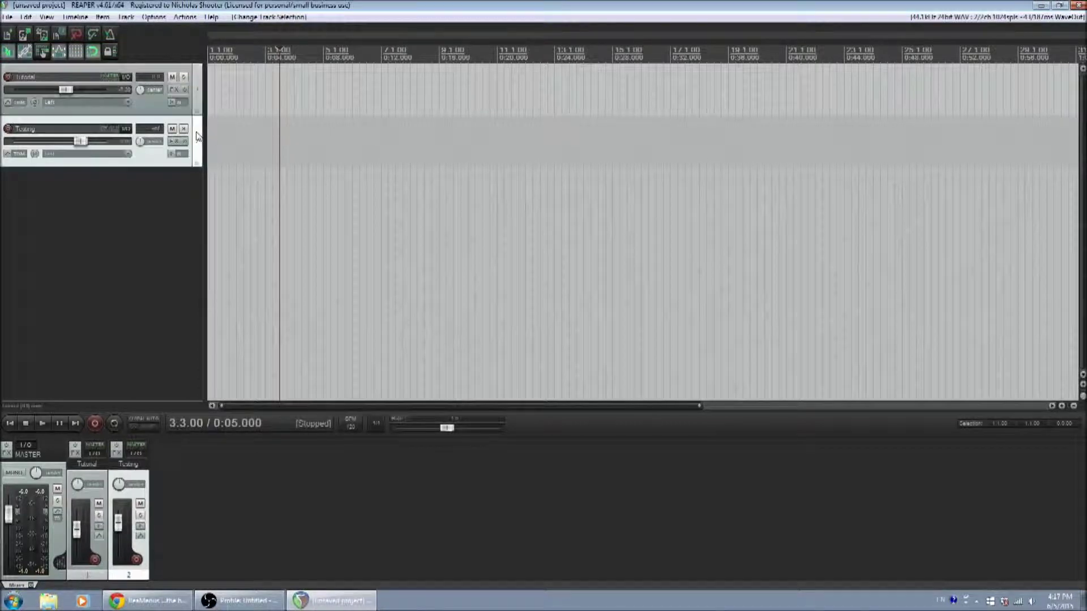
drag(197, 129, 197, 116)
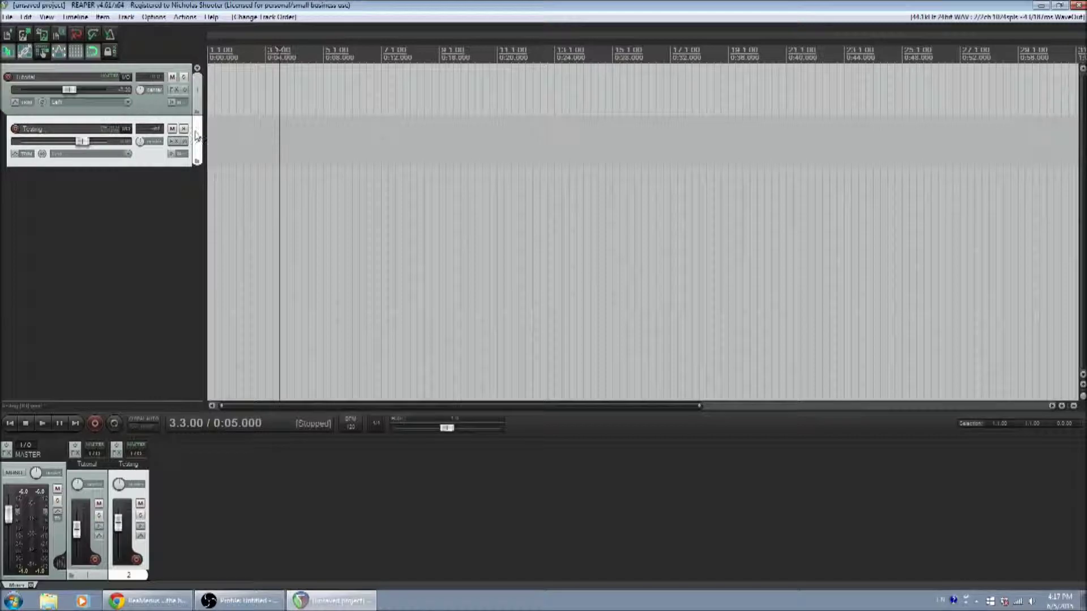
Move the Testing track back out of the Tutorial folder and delete the track.
drag(200, 127, 176, 202)
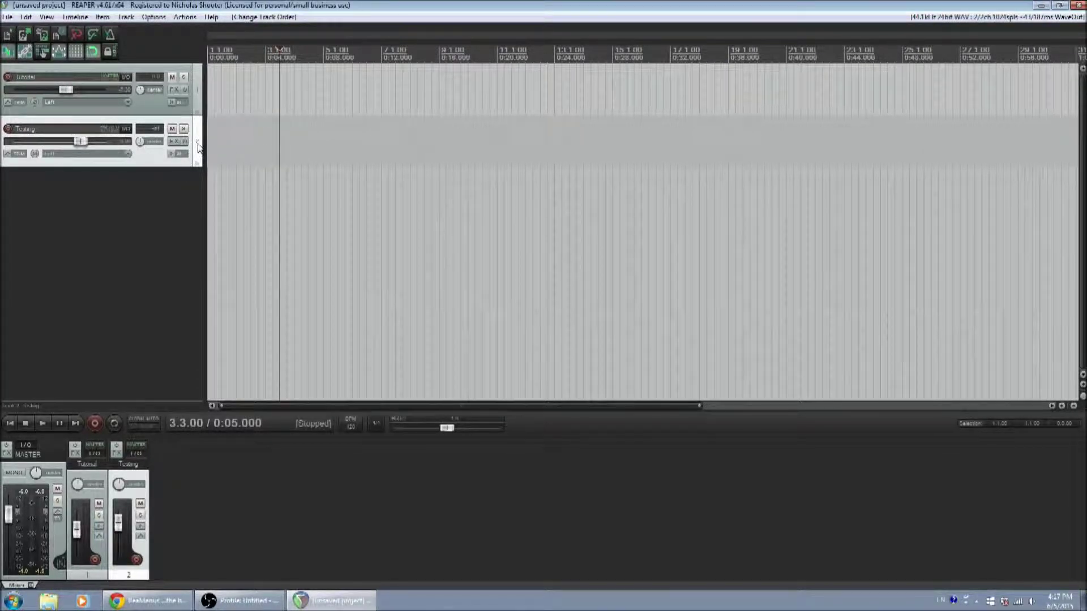
key(Delete)
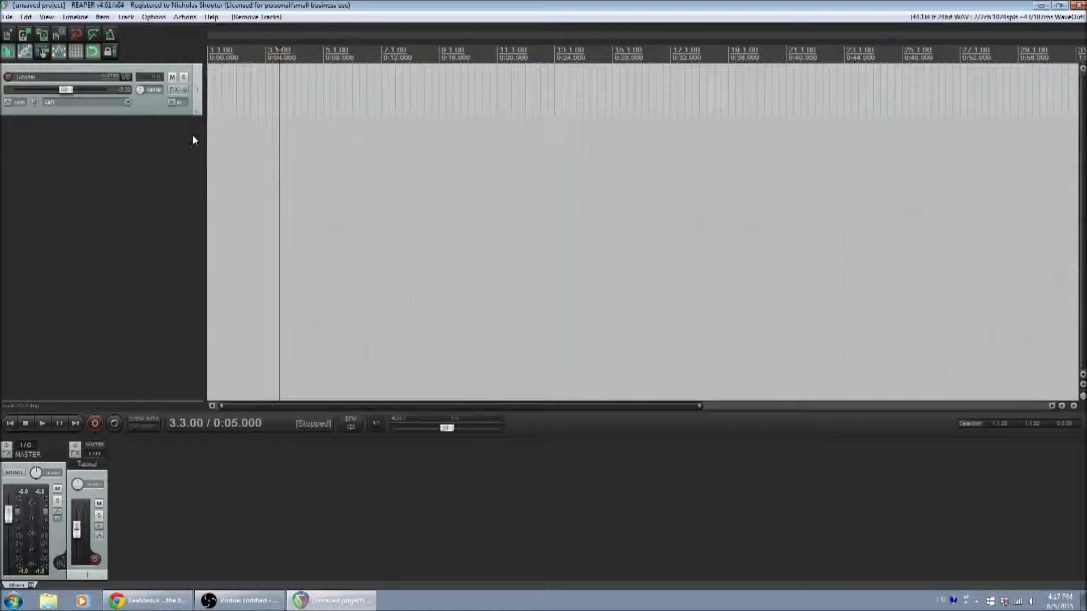
Switch to Windows Explorer and open the REAPER Media folder to find a file to import.
click(52, 601)
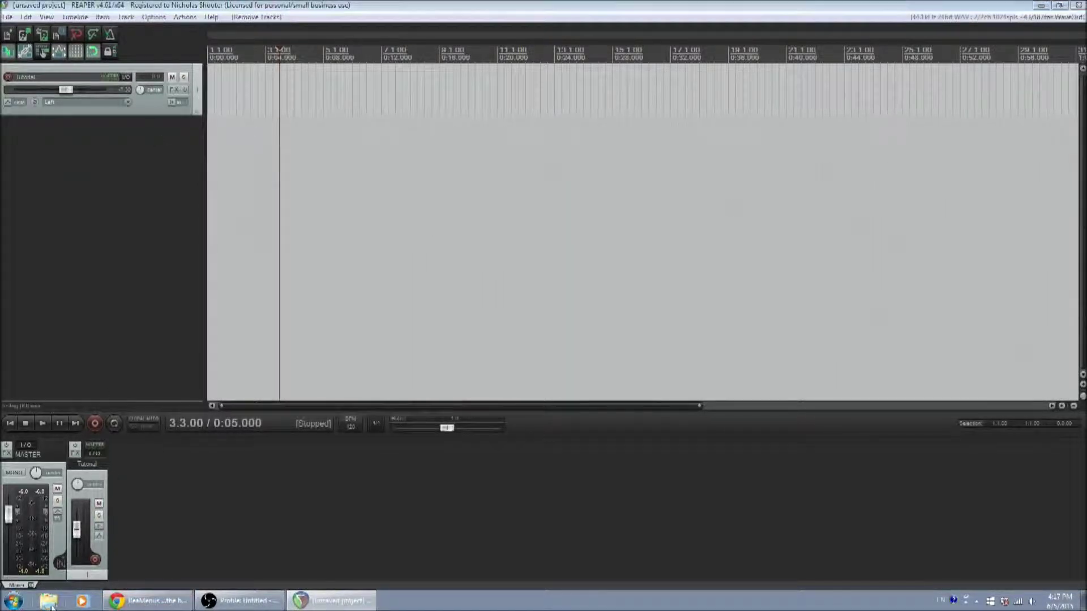
double_click(517, 187)
click(531, 369)
scroll(531, 371, down, 15)
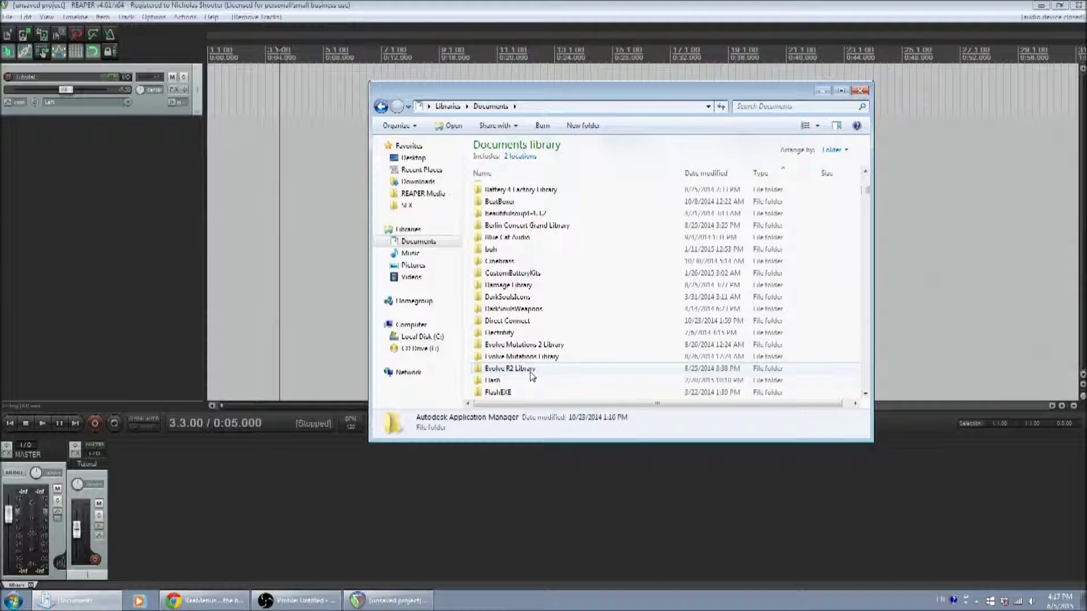
click(422, 194)
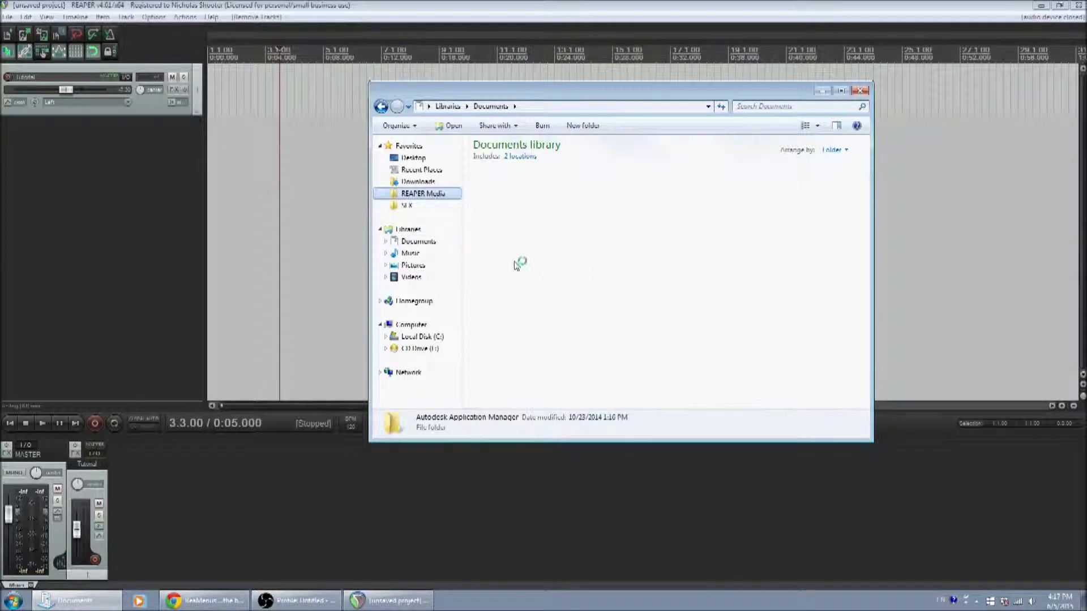
click(541, 274)
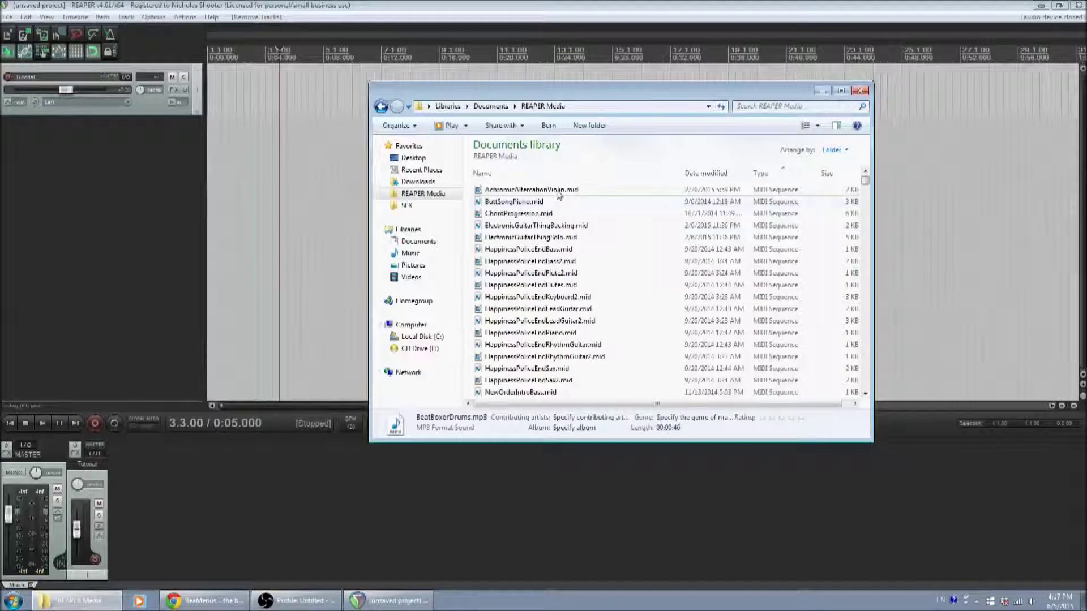
Import AchromicAltercationViolin.mid onto the Tutorial track, shift it to the project start and delete the item.
drag(573, 194, 256, 91)
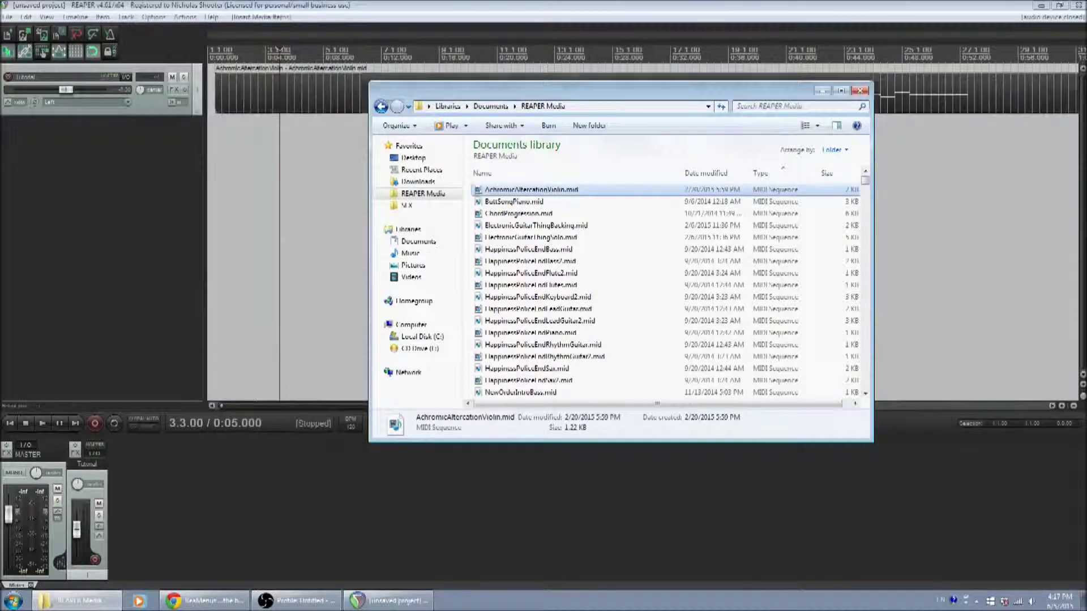
drag(393, 96, 311, 96)
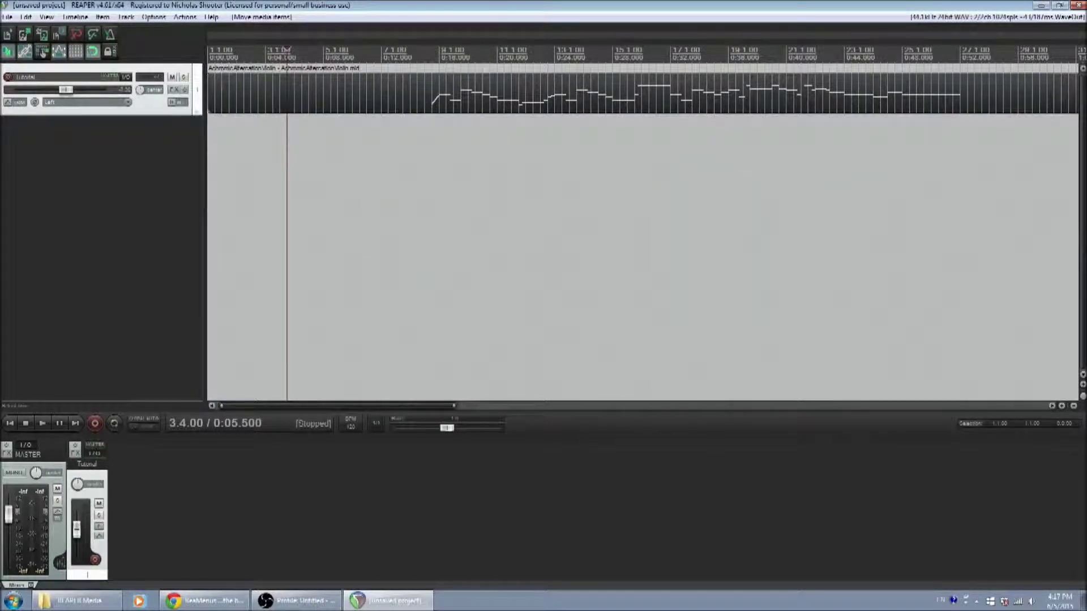
key(Delete)
Import AchromicAltercationREALVIOLIN.mp3 from the REAPER Media folder onto the Tutorial track at the project start and remove the extra empty track.
click(79, 600)
scroll(565, 230, down, 6)
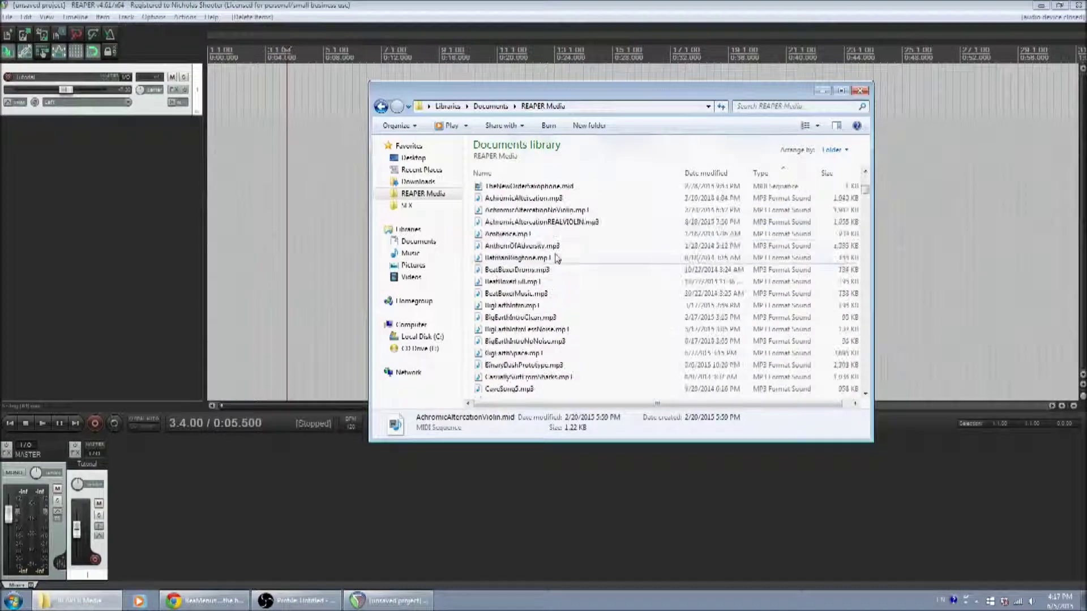
drag(558, 223, 268, 95)
click(272, 189)
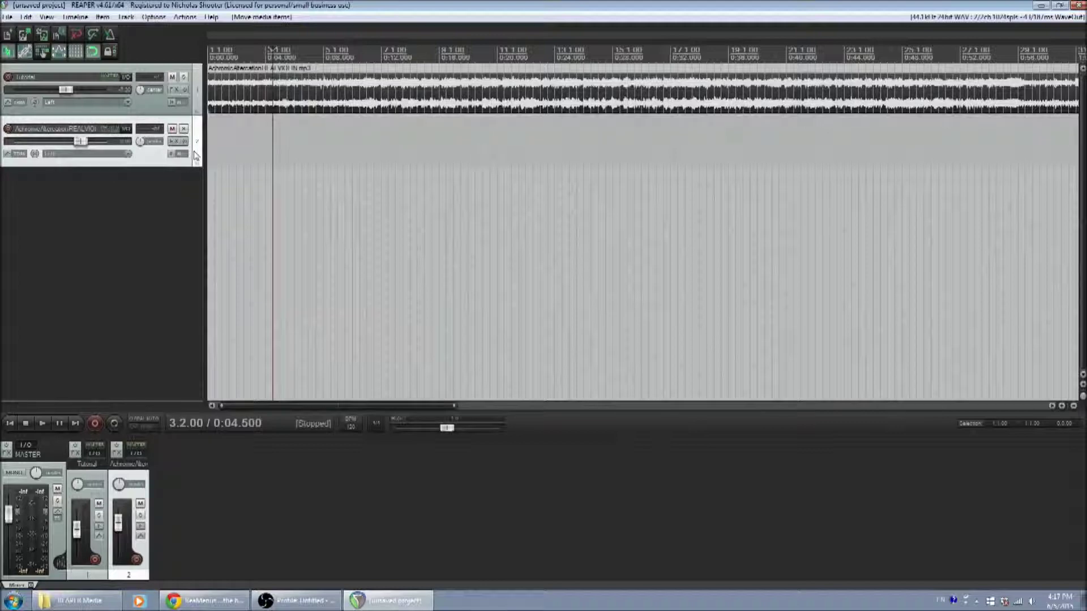
key(Delete)
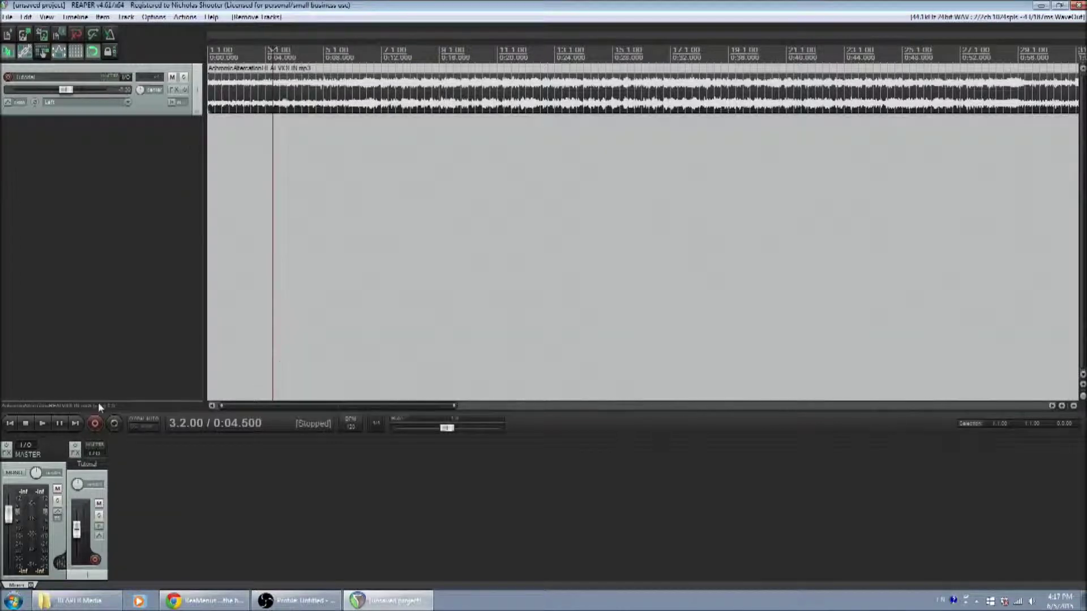
Play the imported song briefly, stop it and place the edit cursor at 0:12 on the item.
click(43, 424)
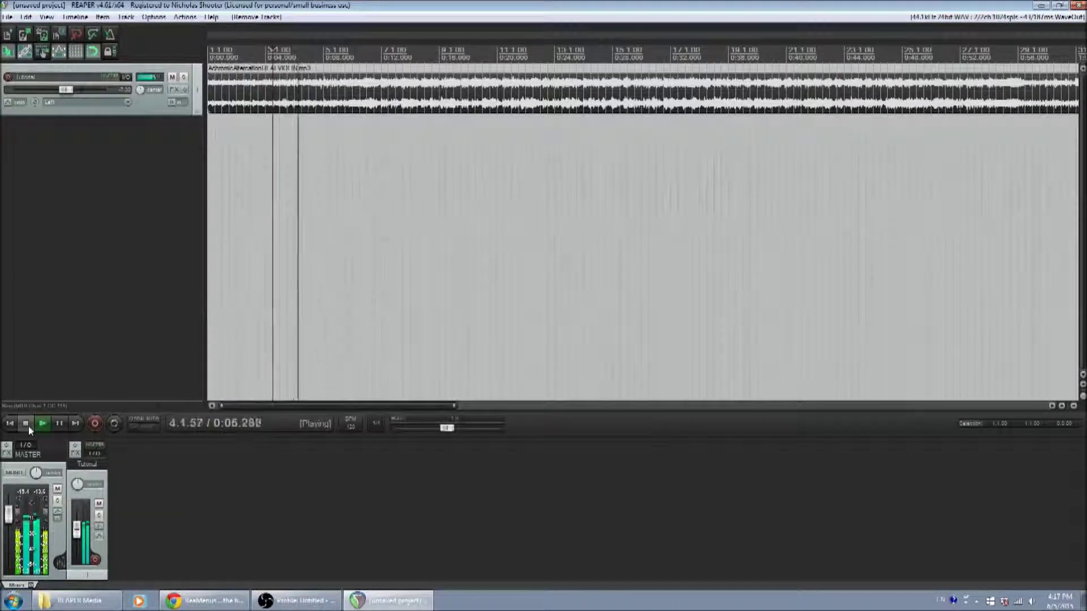
click(29, 426)
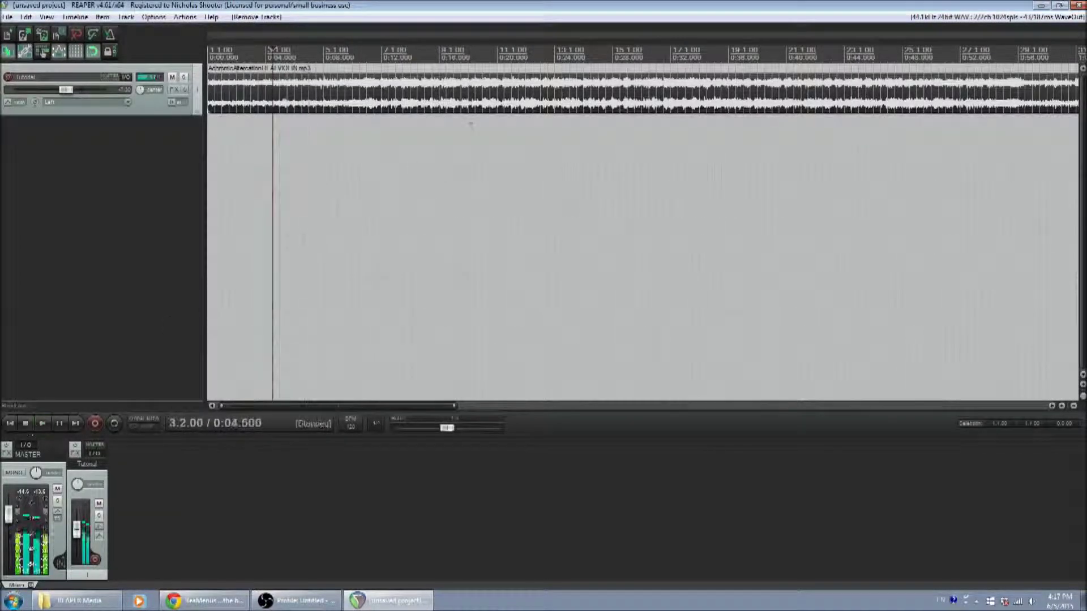
click(382, 105)
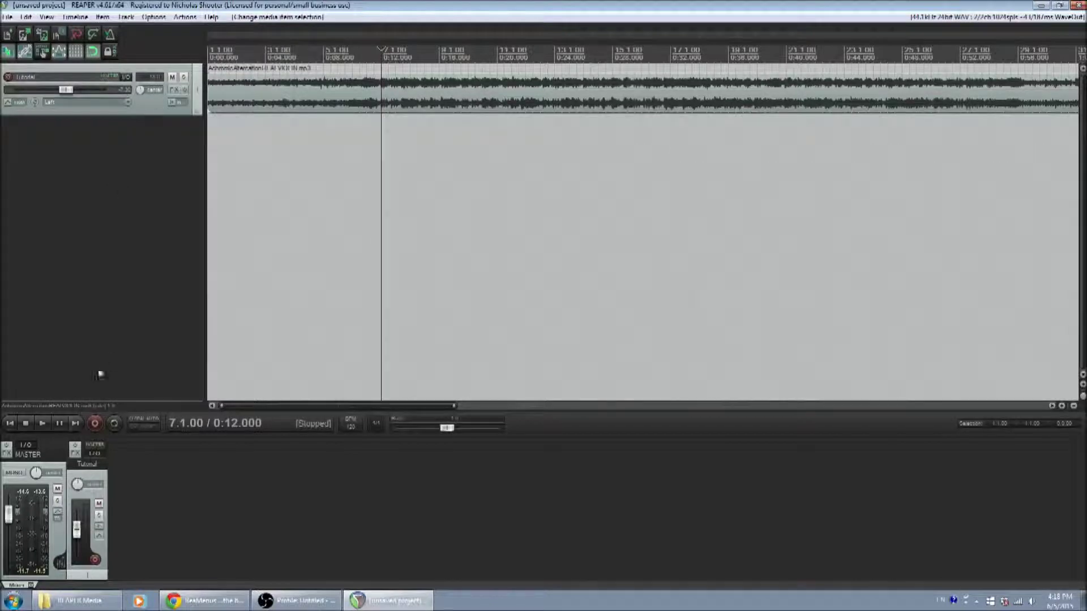
Pan the Tutorial track hard to one side and the other while playing the song, stop, and reset the pan to center.
drag(141, 89, 140, 103)
click(42, 424)
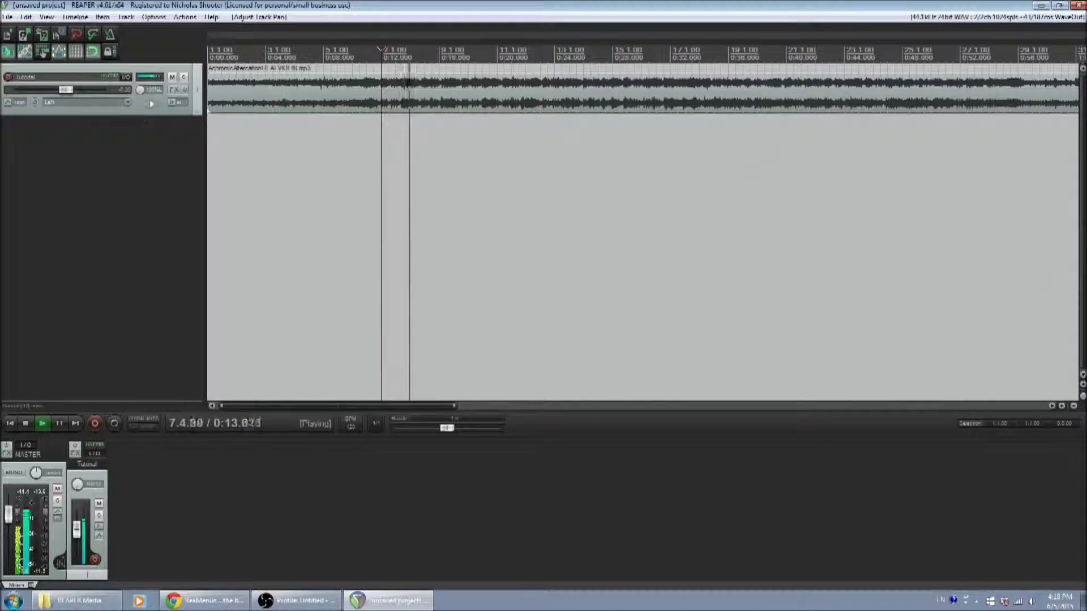
drag(140, 91, 140, 48)
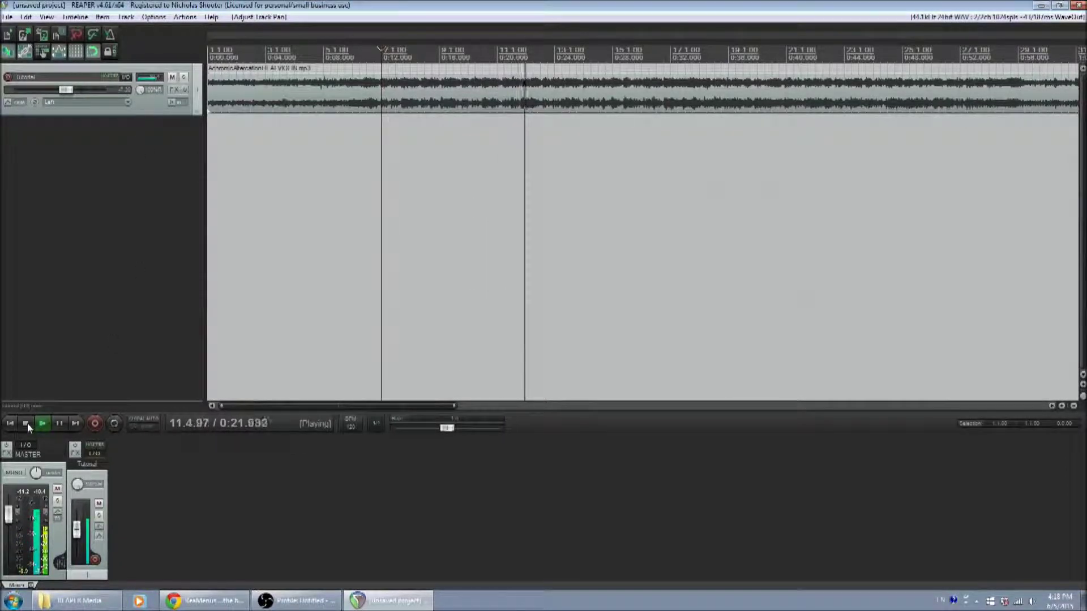
click(25, 423)
double_click(139, 90)
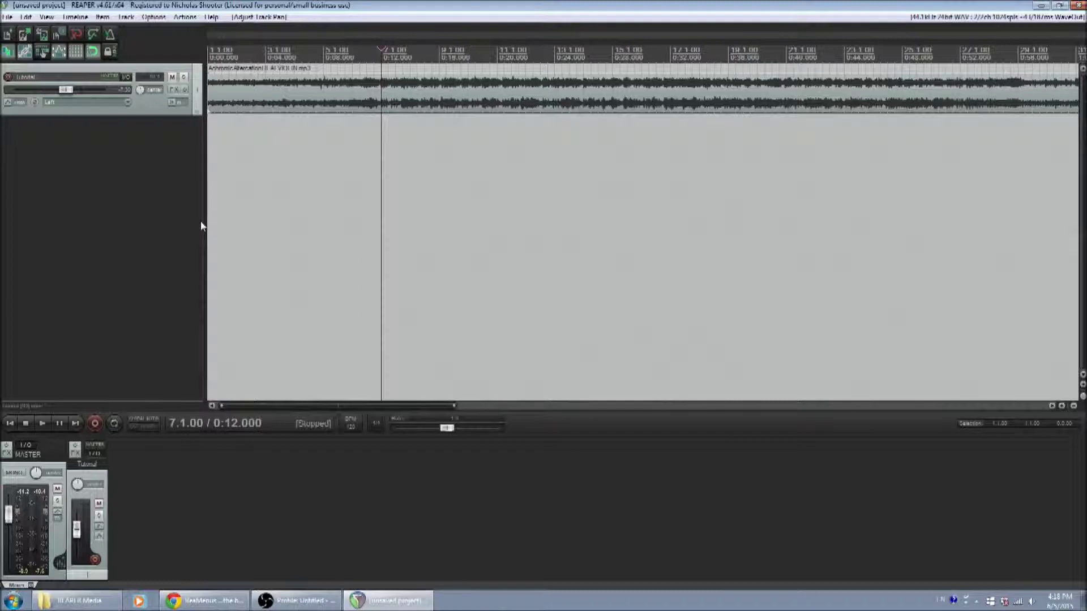
Add a second track and import BgEarthIntro.mp3 from the REAPER Media folder onto it near the project start.
double_click(164, 143)
key(Insert)
drag(521, 307, 230, 146)
Import BgEarthSpace.mp3 onto a new third track near the project start and move the BgEarthIntro item to about 0:09.5.
double_click(140, 236)
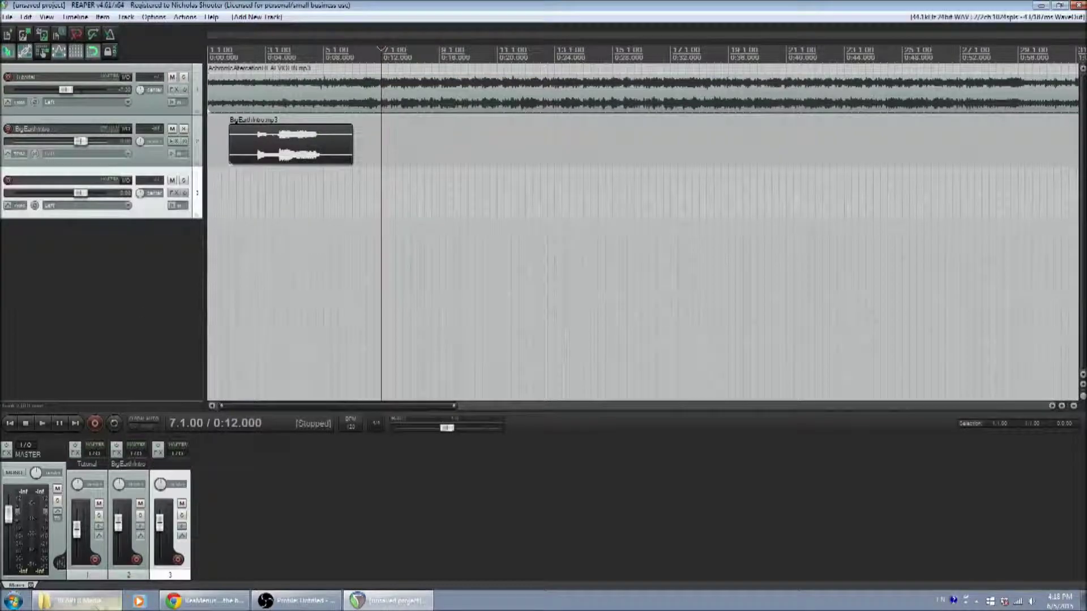
click(76, 600)
drag(537, 355, 237, 210)
drag(308, 145, 424, 144)
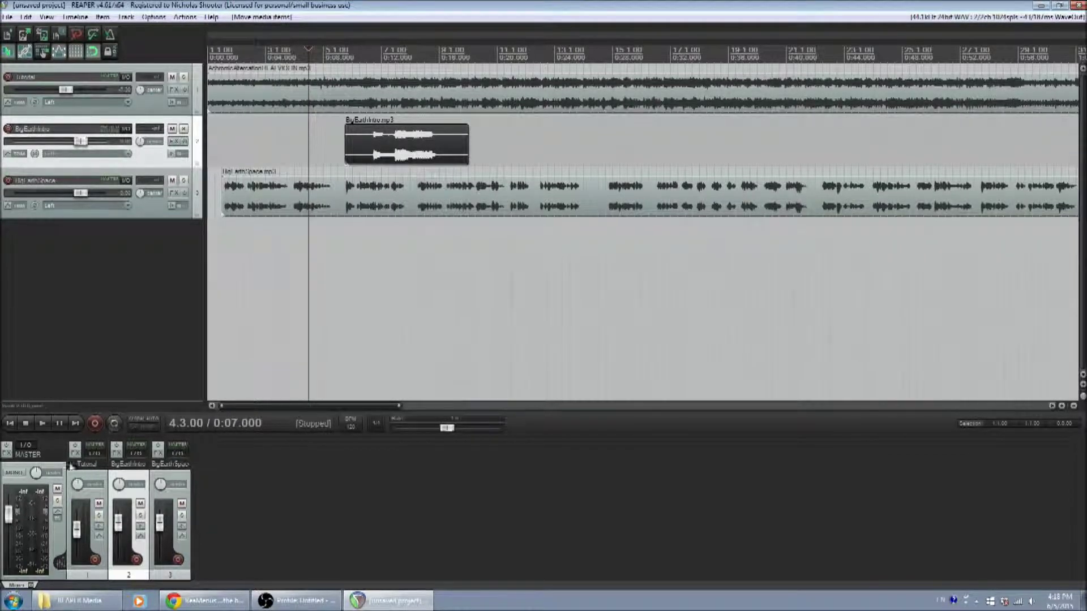
Place the edit cursor at 0:11, play all three tracks together briefly and stop.
click(367, 271)
click(44, 423)
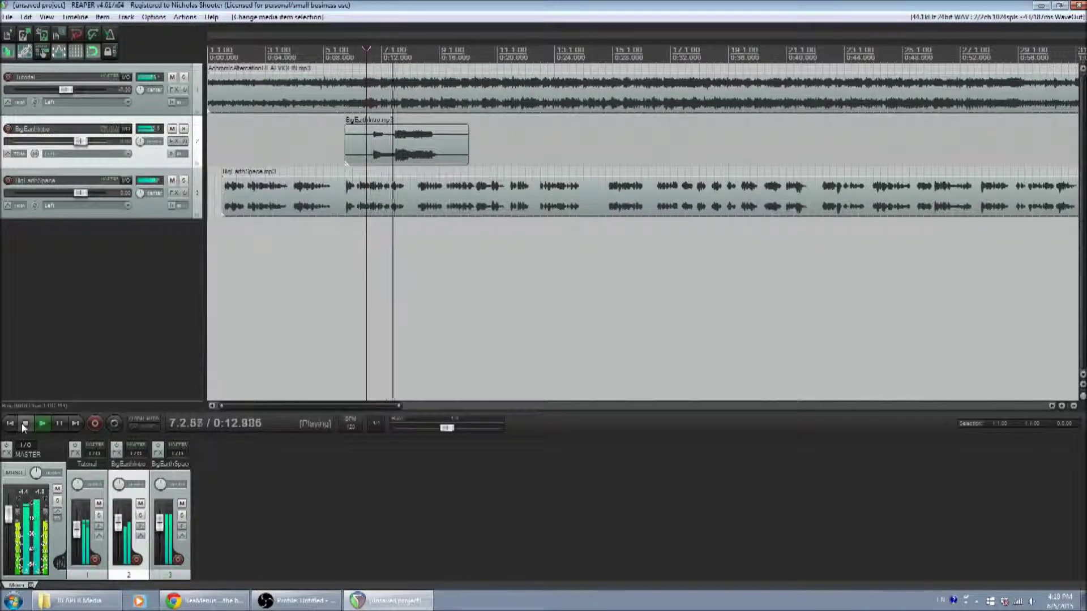
click(22, 425)
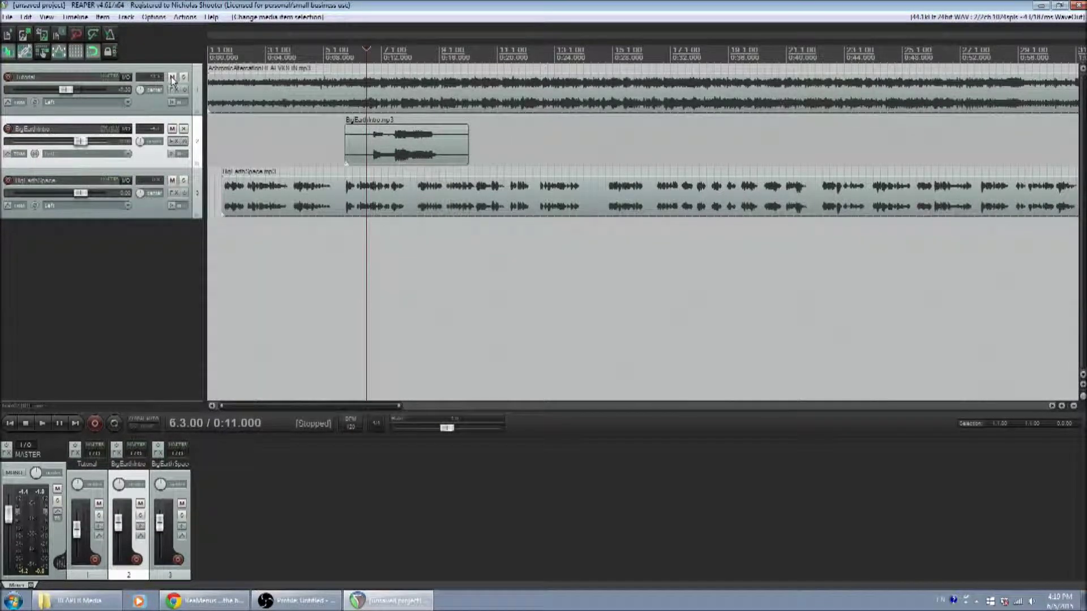
Mute the BgEarthIntro and BgEarthSpace tracks, play the project briefly, stop and unmute both tracks.
click(173, 128)
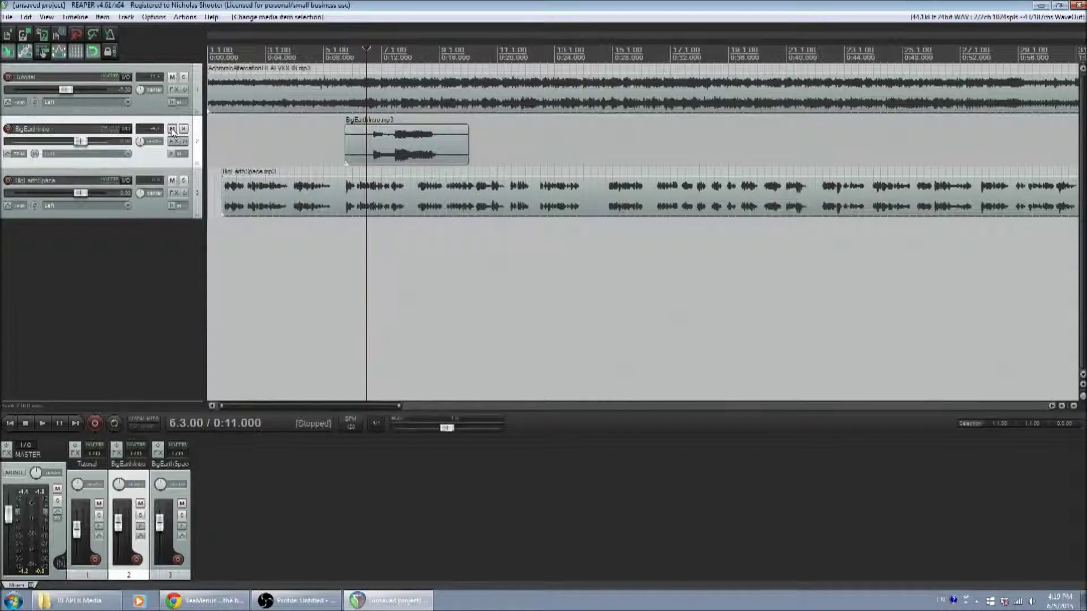
click(172, 181)
click(42, 423)
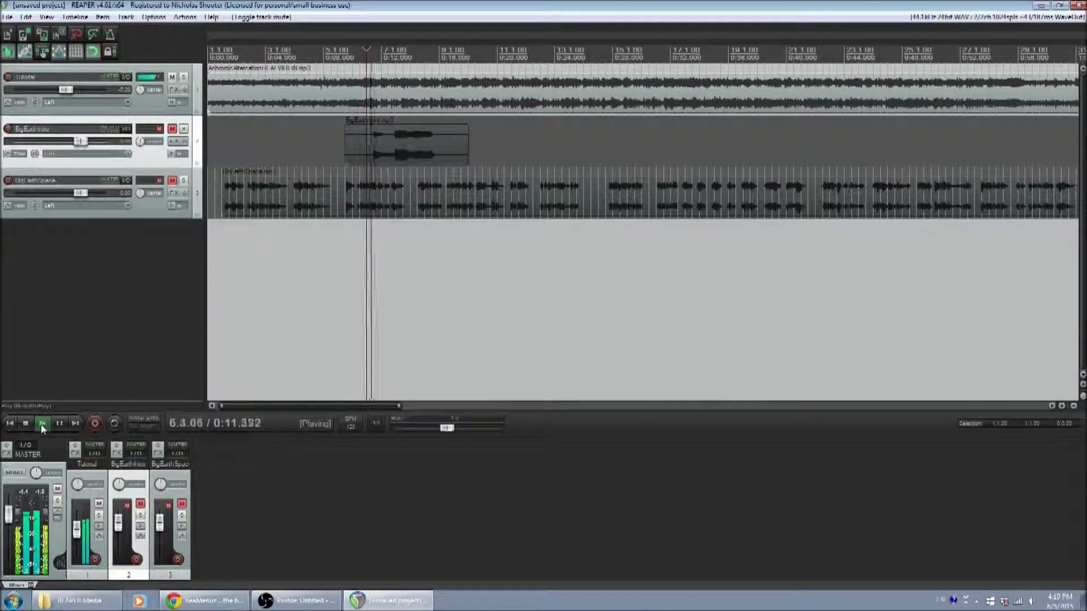
key(space)
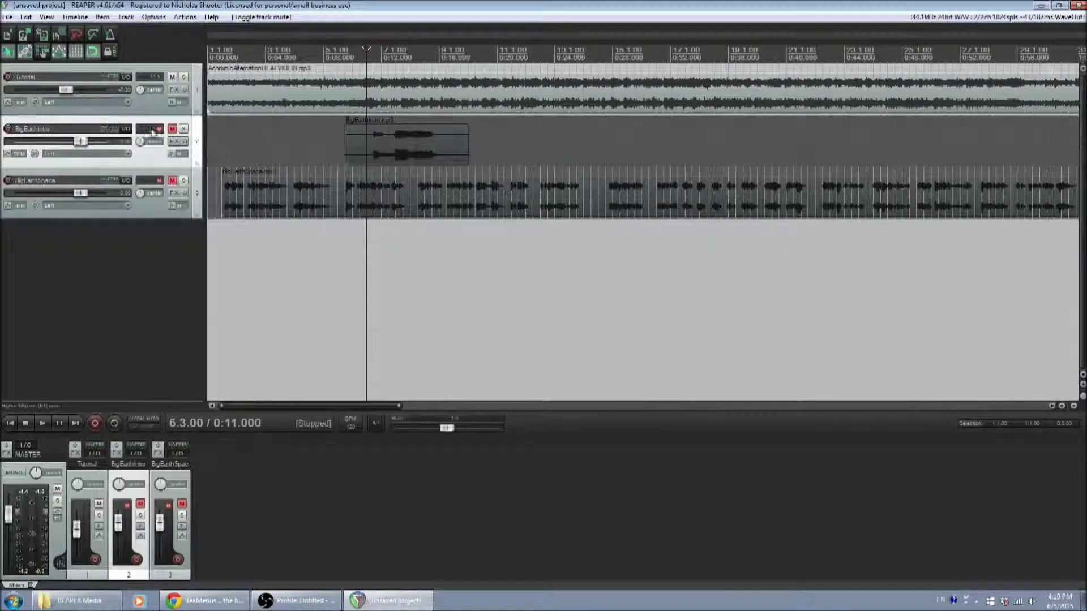
click(172, 129)
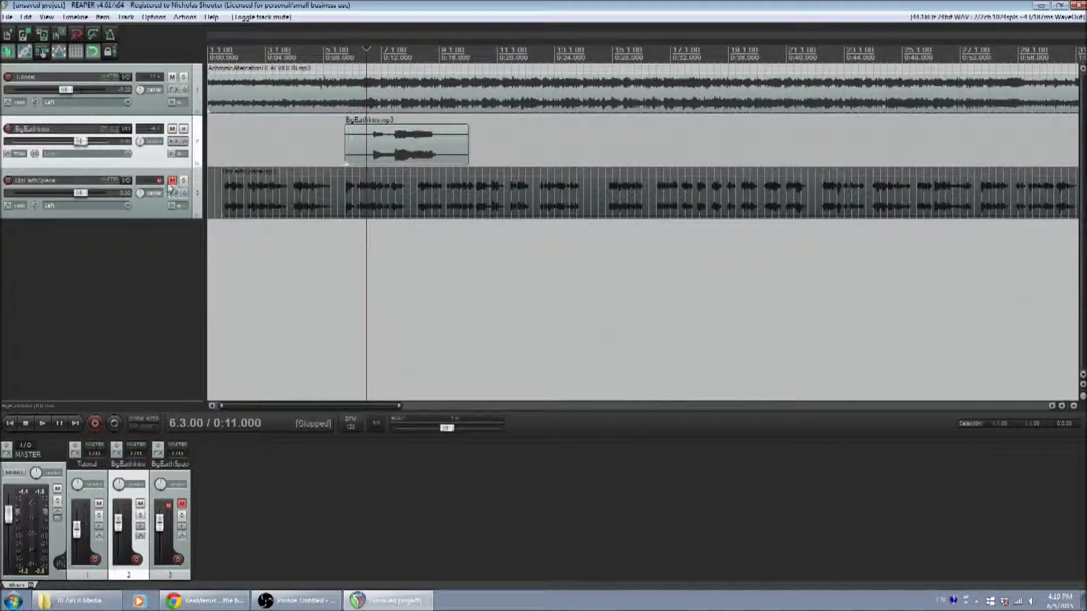
click(172, 181)
Solo the Tutorial track, play the project from 0:11 briefly and stop.
click(183, 78)
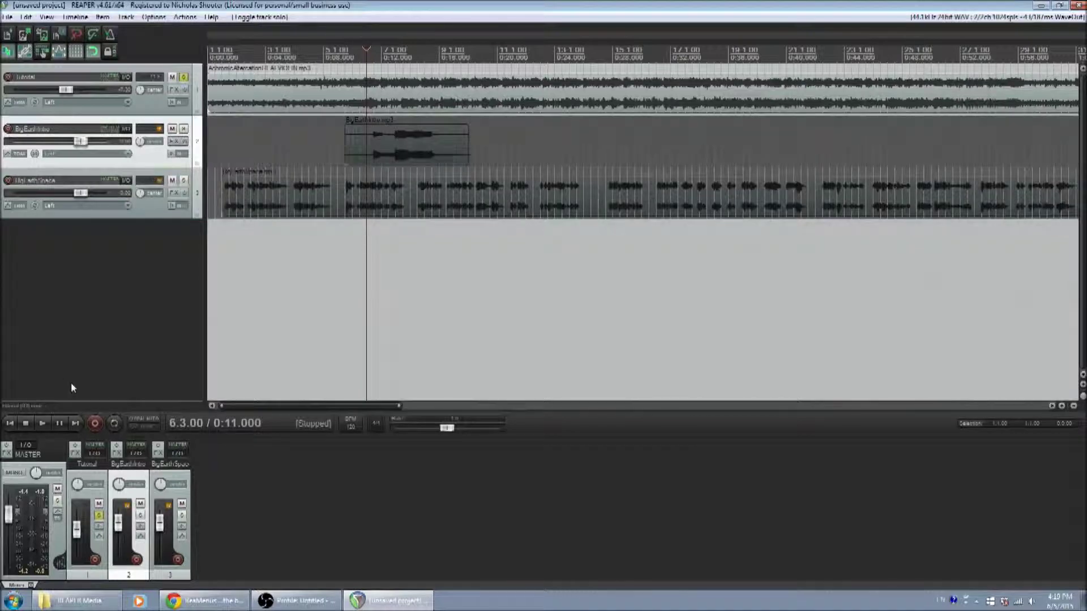
click(43, 424)
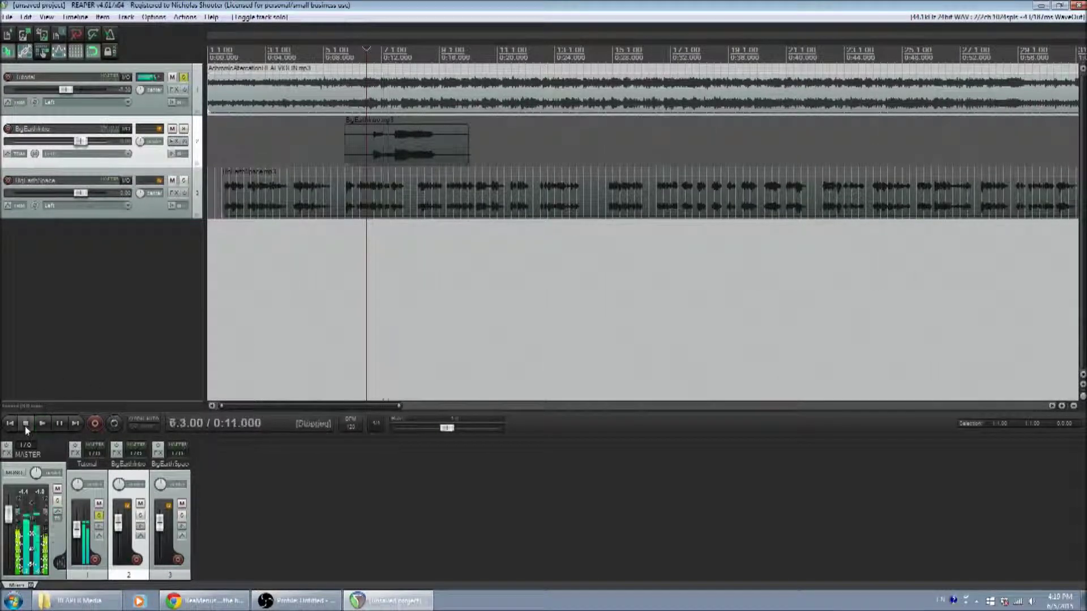
click(25, 424)
Solo the BgEarthIntro track as well, audition it without and with mute, and clear its mute and both solos.
click(184, 129)
click(43, 424)
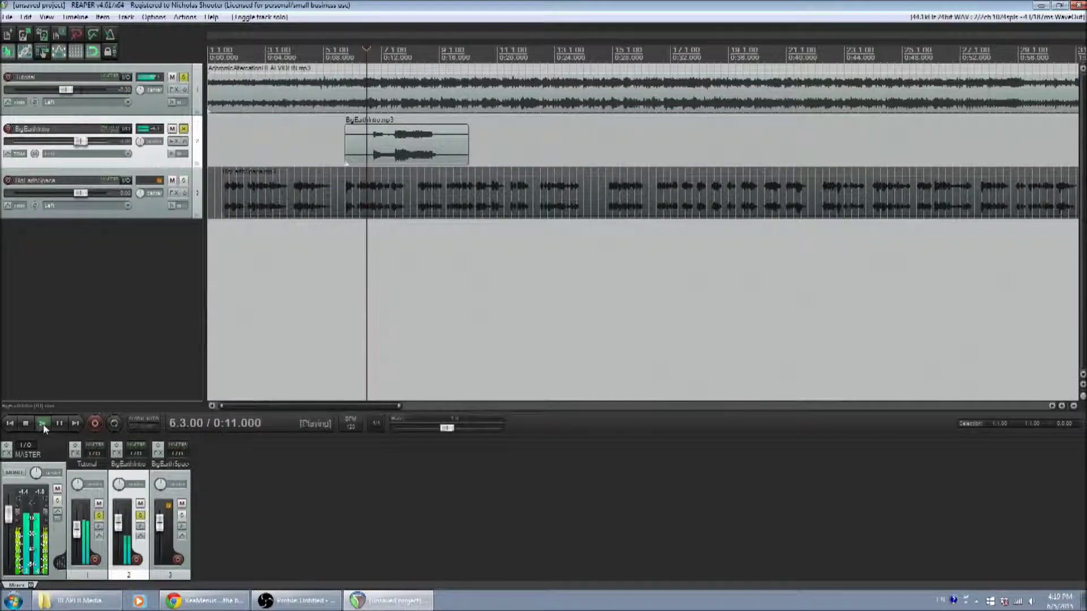
click(172, 129)
click(25, 427)
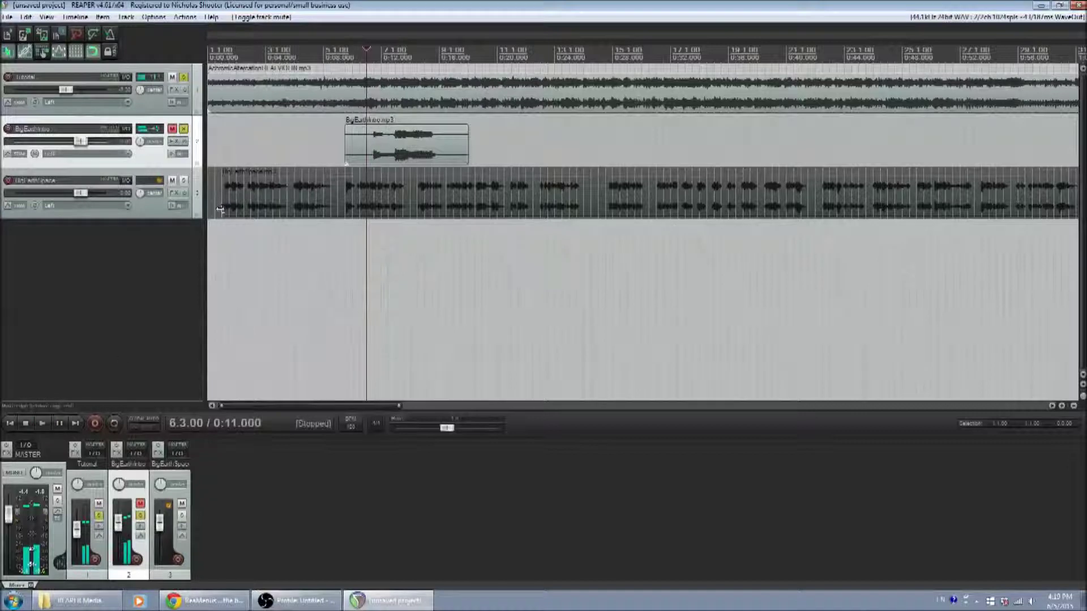
click(42, 424)
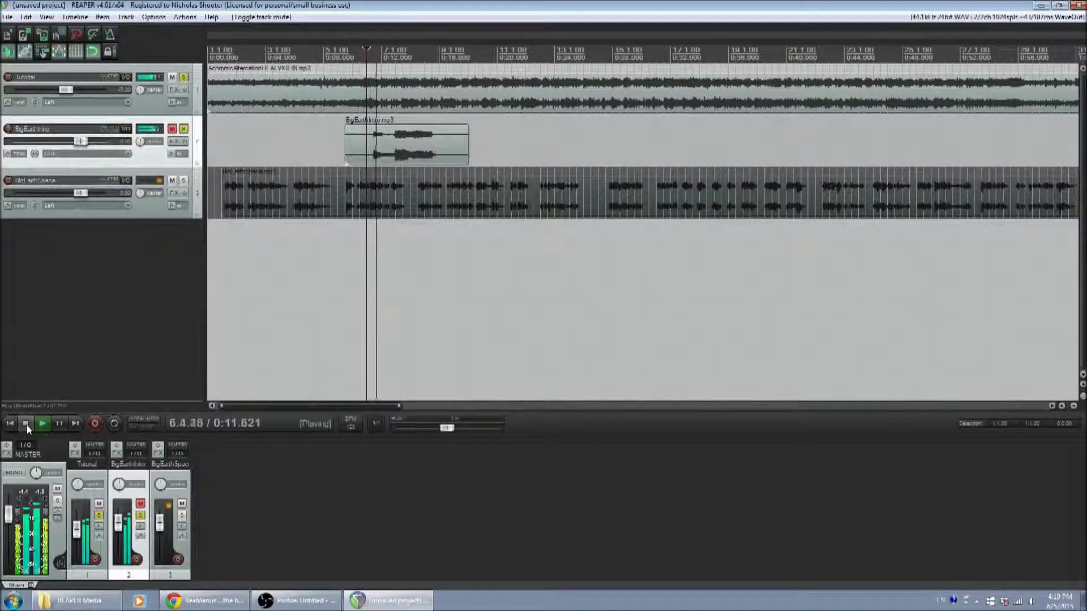
click(25, 423)
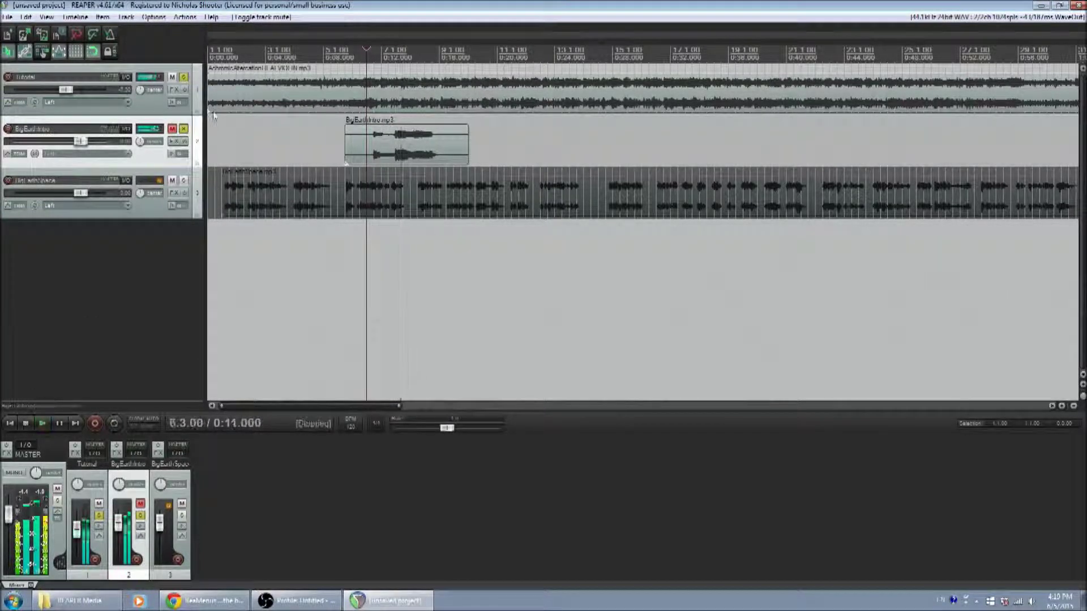
click(183, 129)
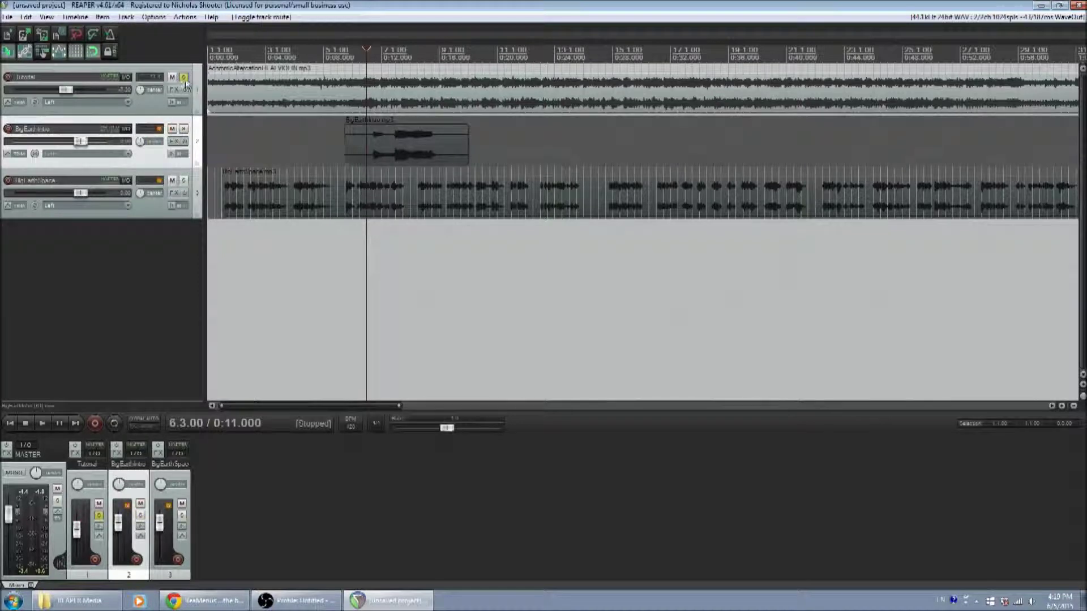
click(184, 76)
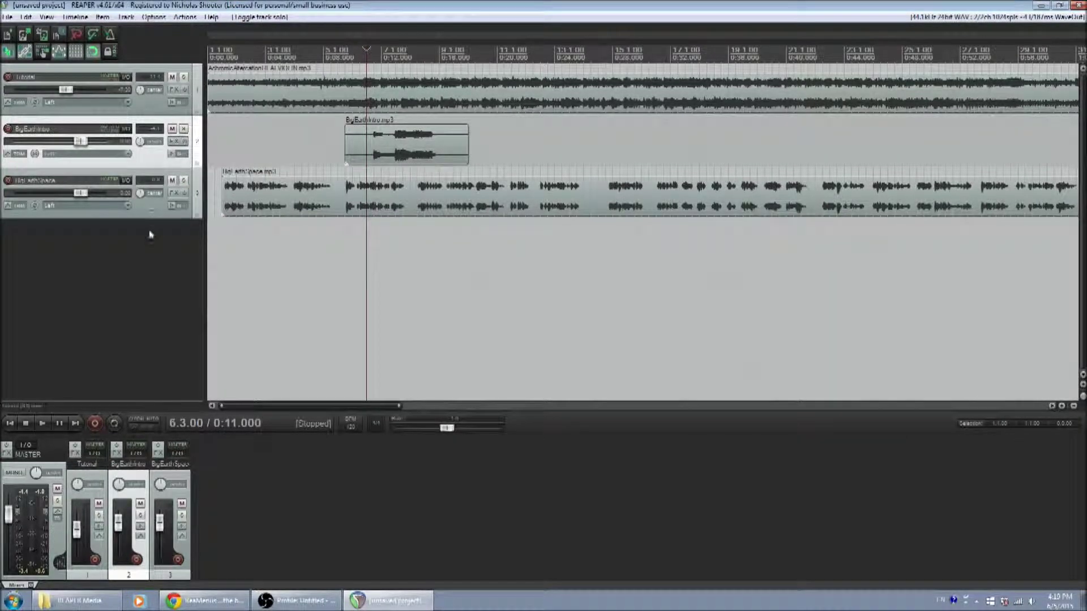
Delete the BgEarthIntro and BgEarthSpace tracks, confirming each removal.
key(Delete)
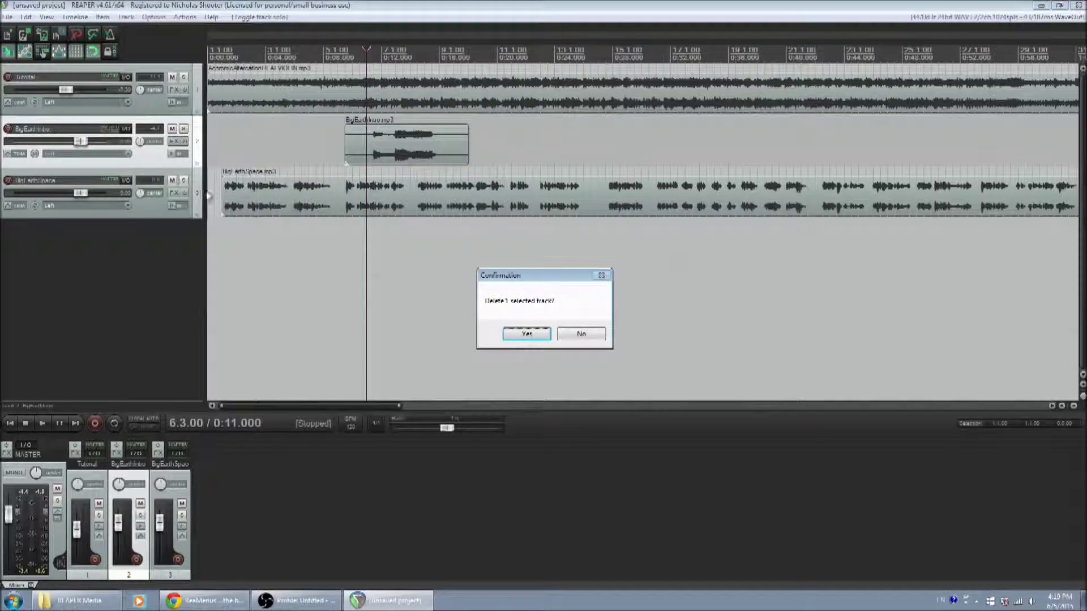
click(513, 338)
key(Delete)
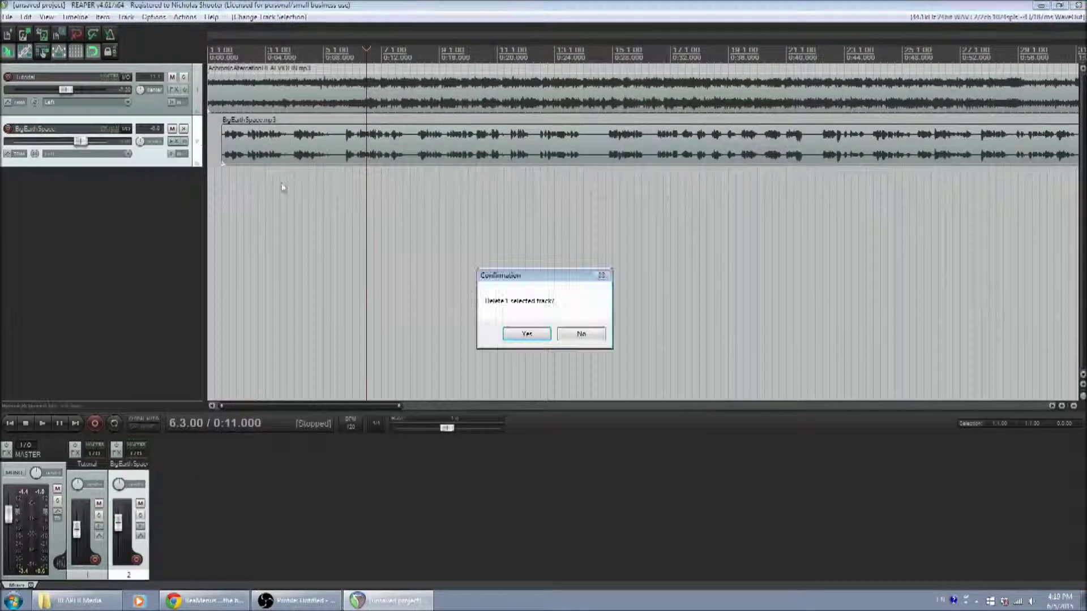
click(516, 334)
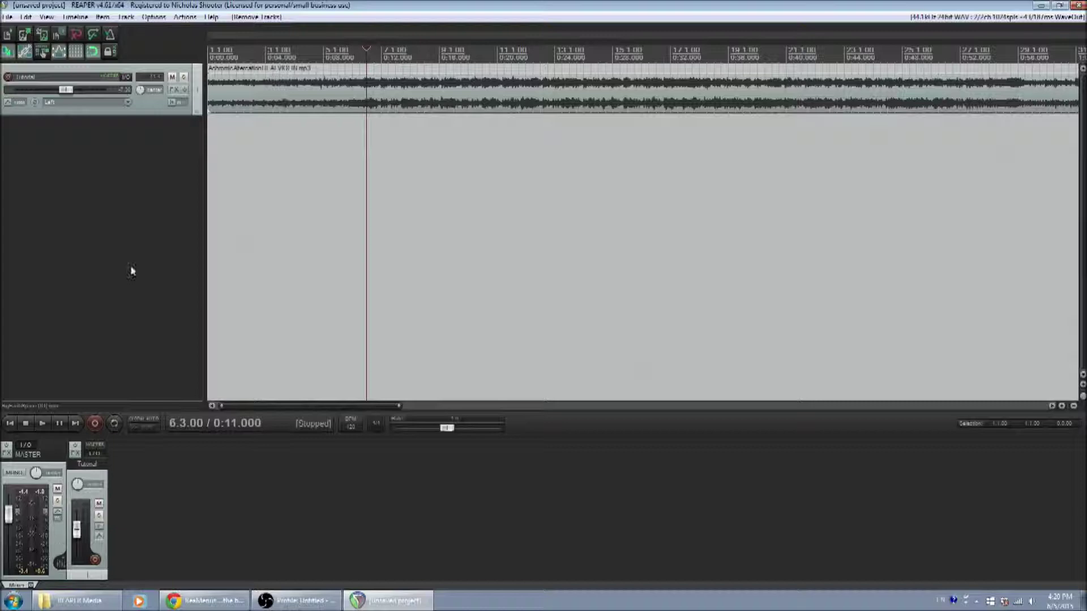
Add four empty tracks below the Tutorial track.
double_click(90, 136)
double_click(107, 209)
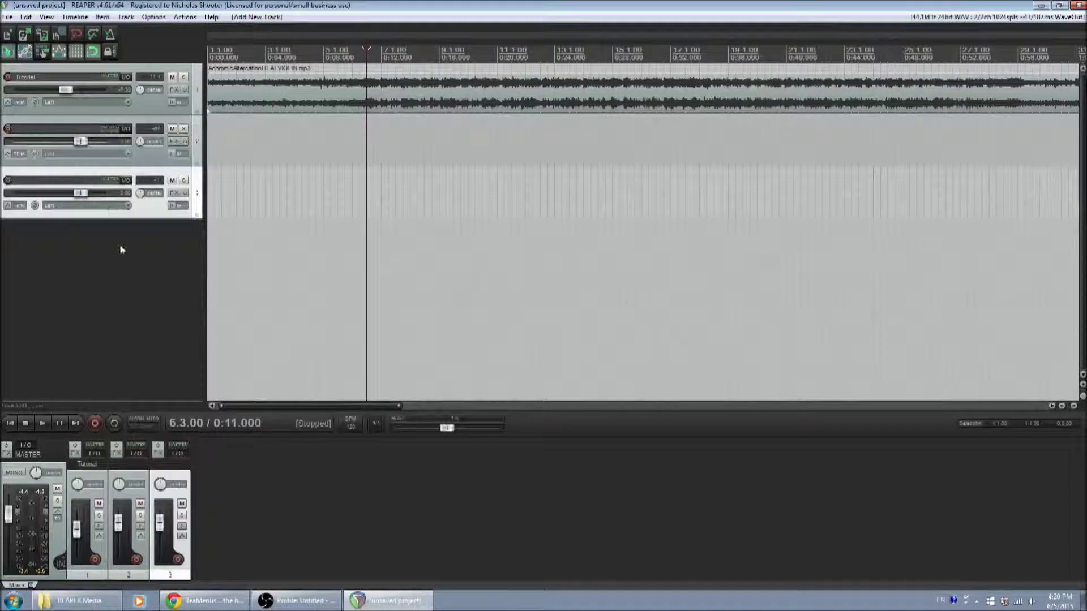
double_click(121, 245)
double_click(126, 303)
Lower the volume of track 3, reset it to 0.00, and try the pan knob of track 4.
mouse_move(159, 523)
mouse_down()
mouse_move(159, 552)
mouse_move(160, 537)
mouse_up()
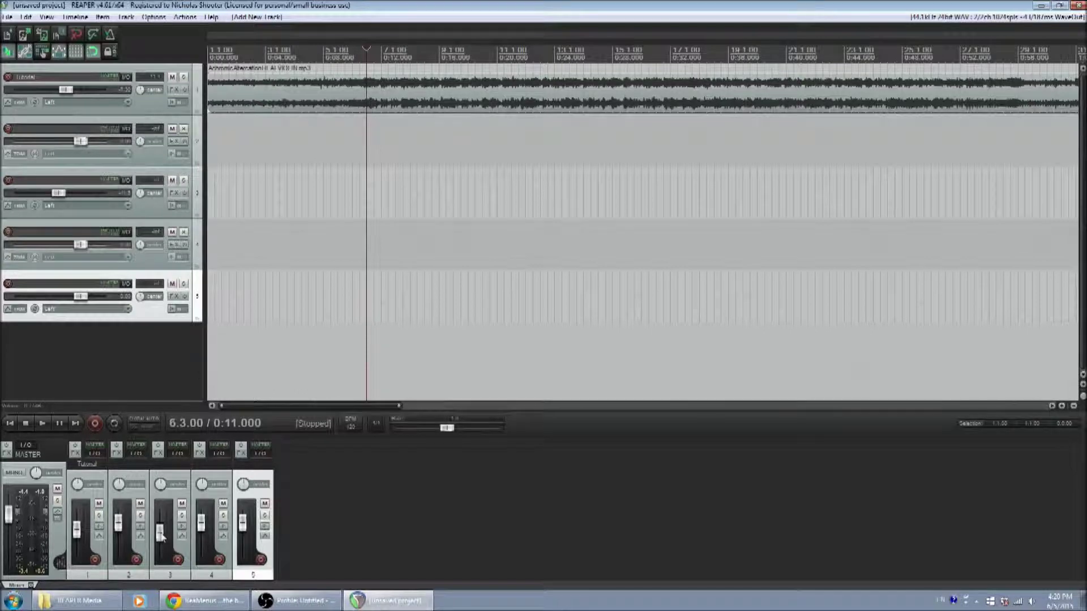
mouse_move(64, 199)
mouse_down()
mouse_move(97, 195)
mouse_move(34, 195)
mouse_move(100, 196)
mouse_move(61, 195)
mouse_up()
double_click(62, 196)
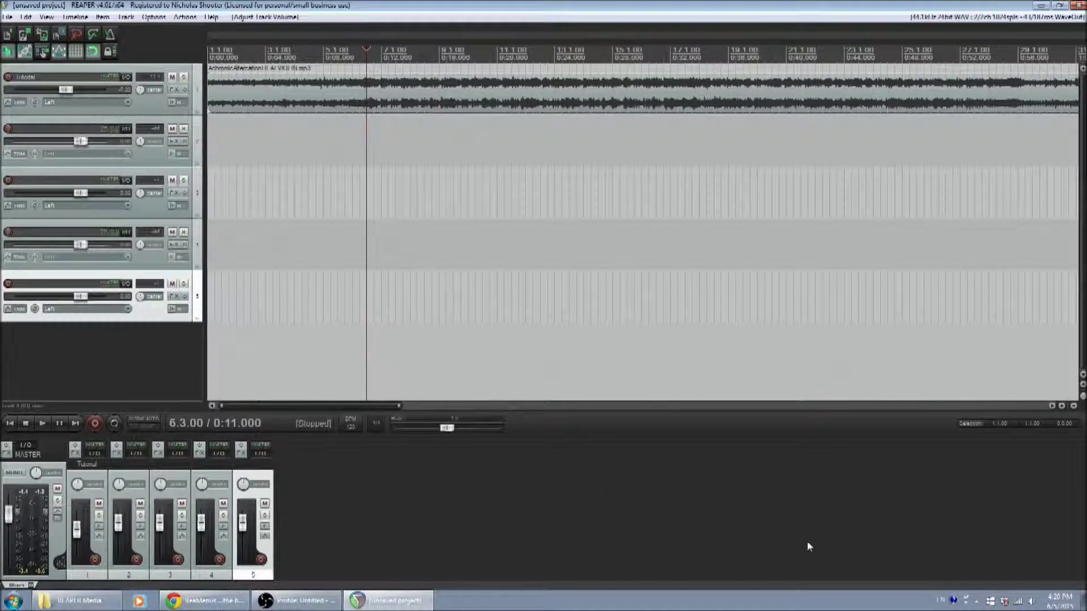
drag(141, 245, 141, 247)
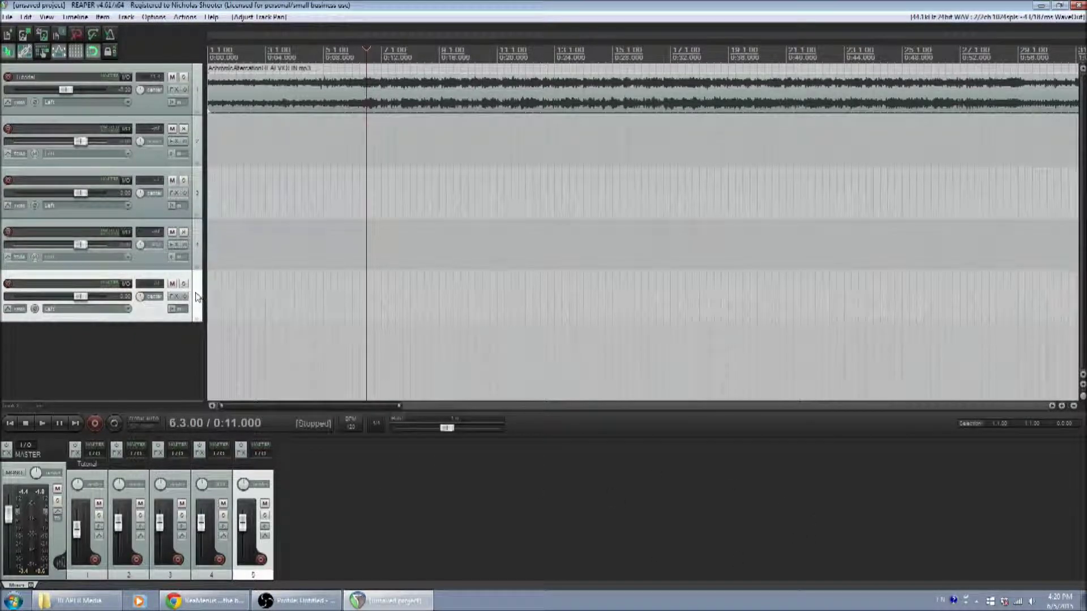
Delete the four empty tracks and the song item on the Tutorial track.
key(Delete)
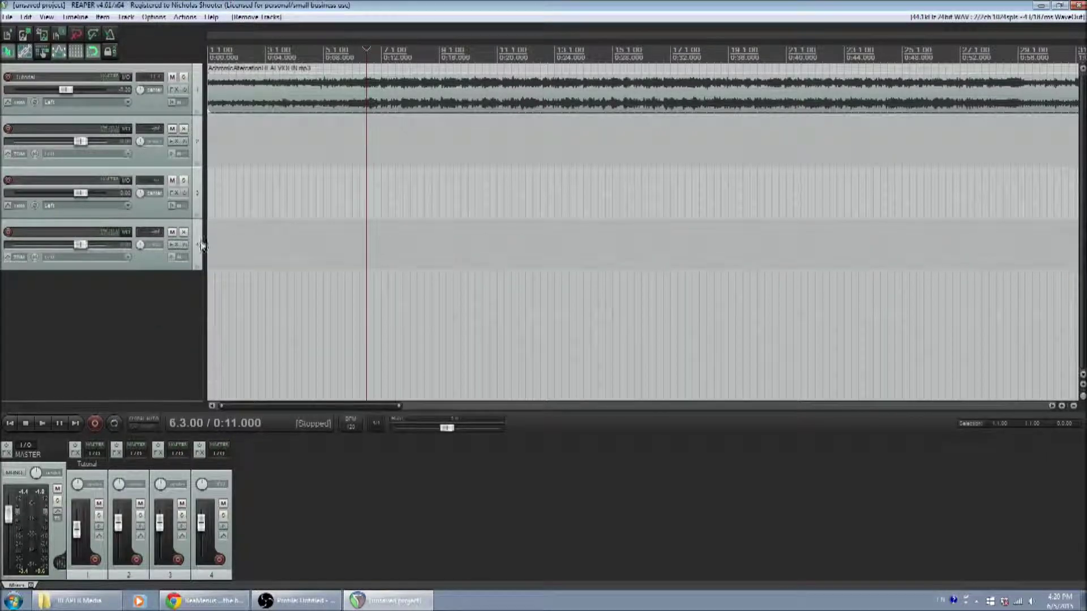
click(198, 249)
key(Delete)
click(199, 210)
key(Delete)
click(199, 139)
key(Delete)
click(247, 94)
key(Delete)
Open the Tutorial track's FX chain and bring up the Add FX plugin browser from its empty effect list.
click(181, 92)
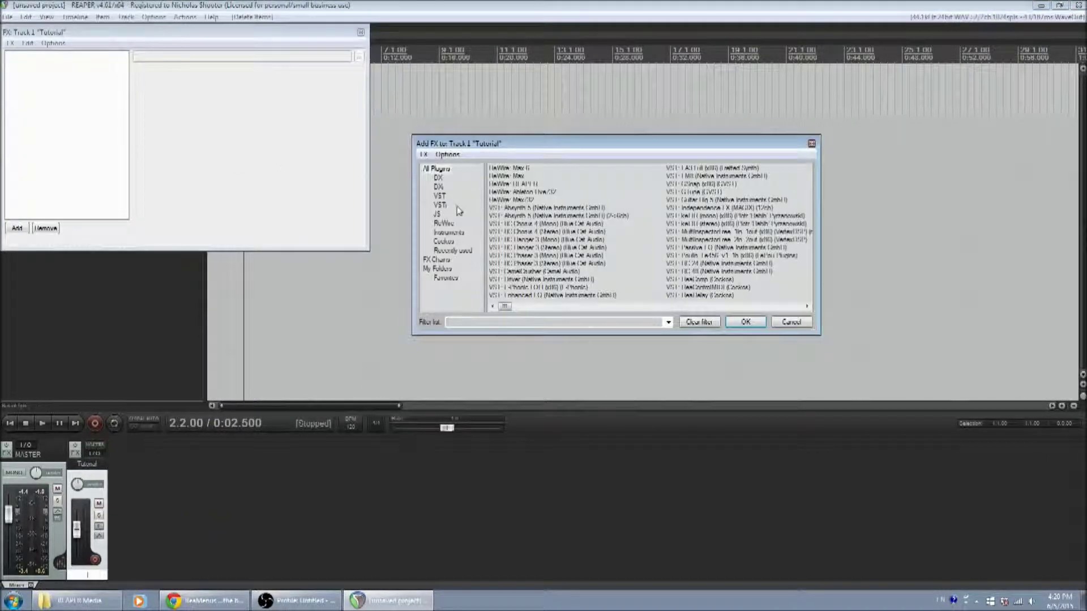
click(360, 32)
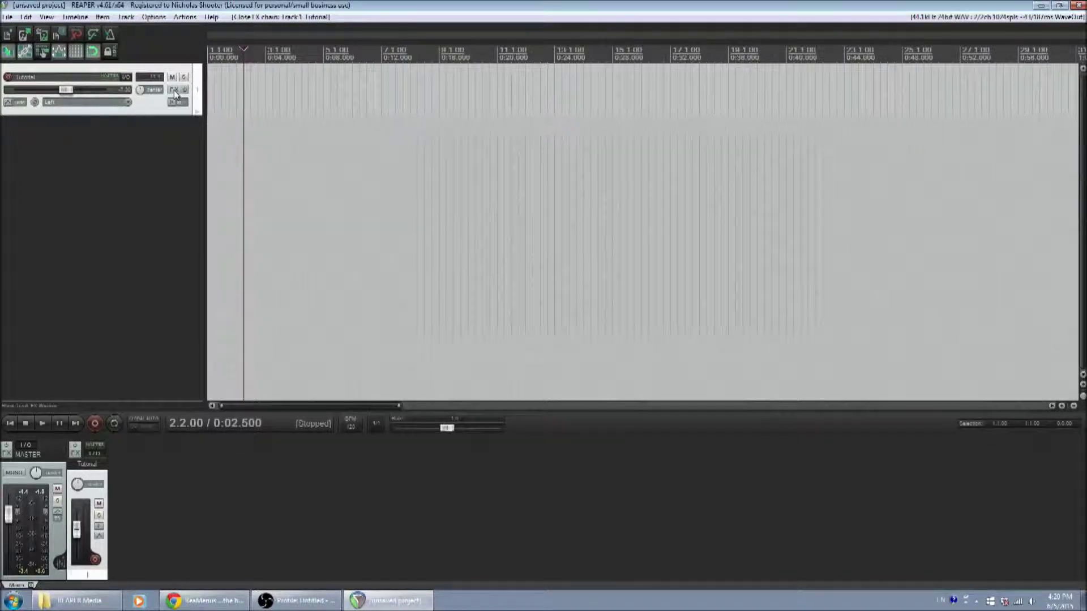
click(174, 90)
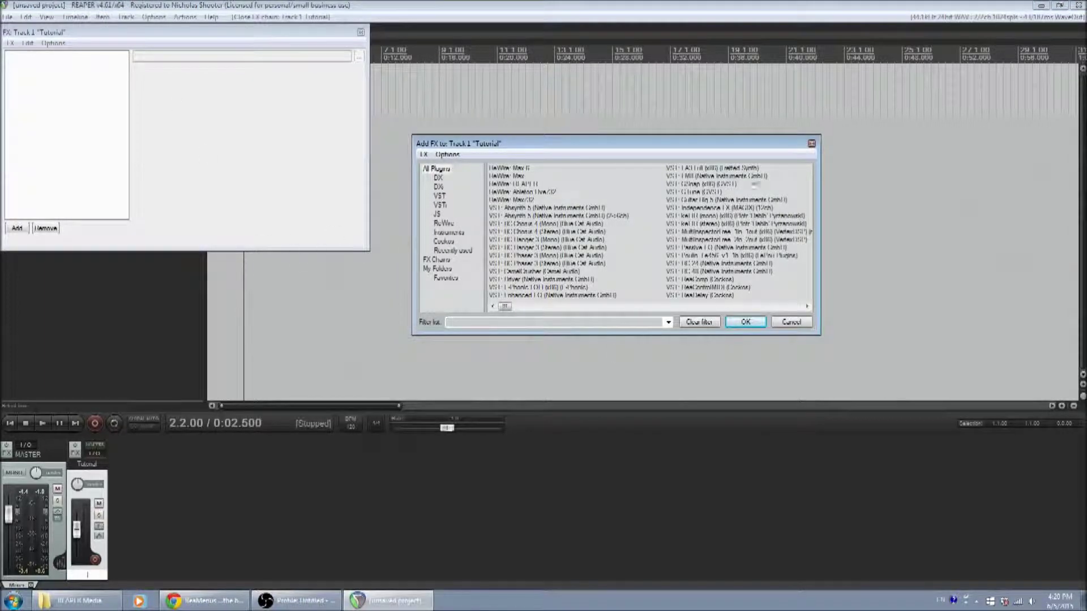
click(812, 144)
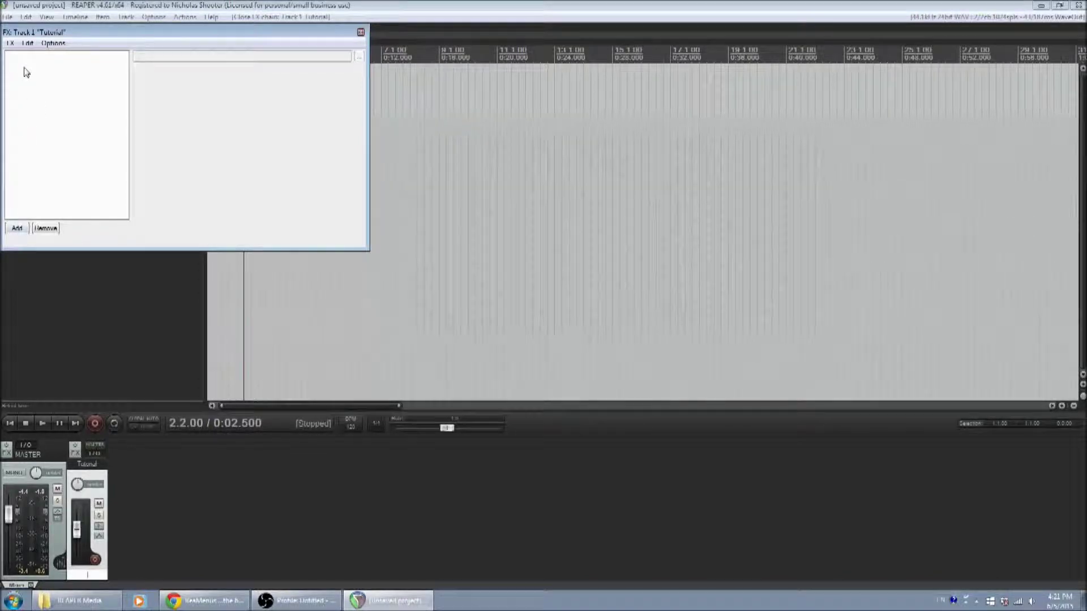
double_click(24, 72)
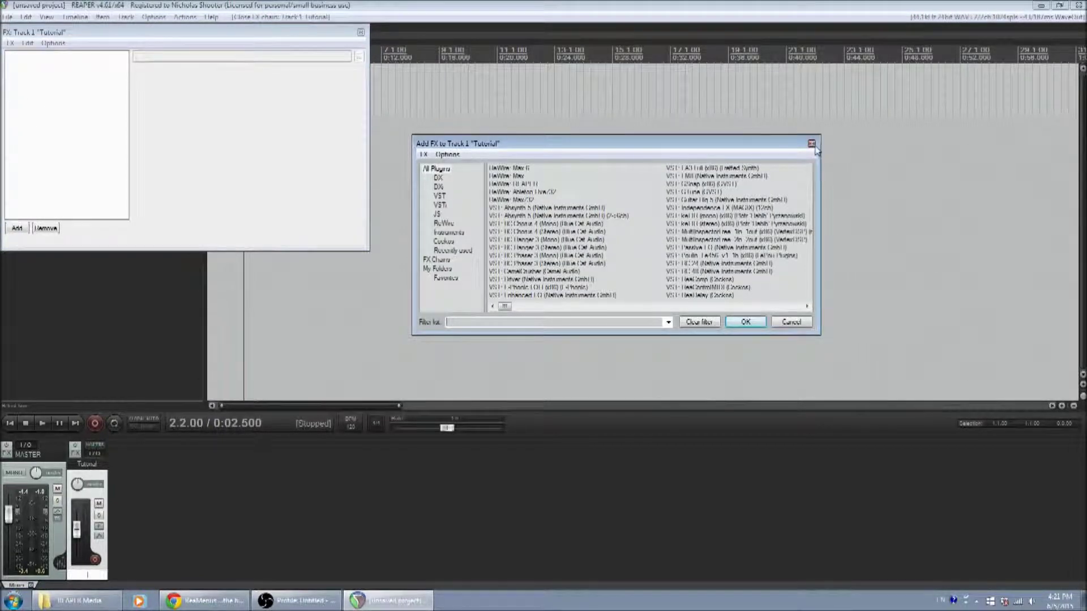
Arrange the Tutorial track's FX chain window and the Add FX browser side by side.
drag(263, 33, 311, 93)
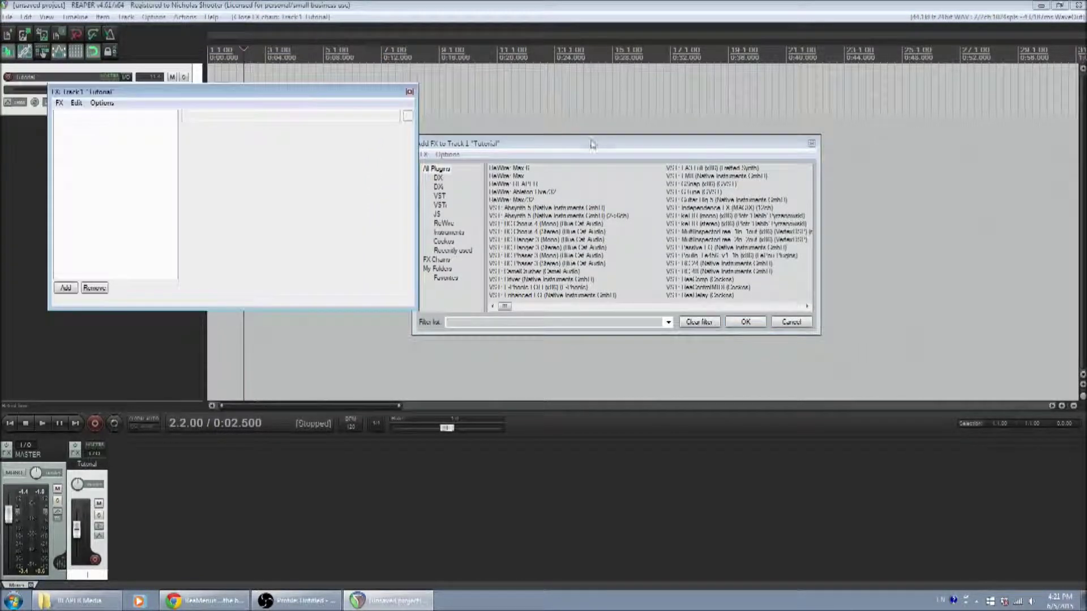
drag(592, 143, 659, 137)
drag(333, 96, 357, 116)
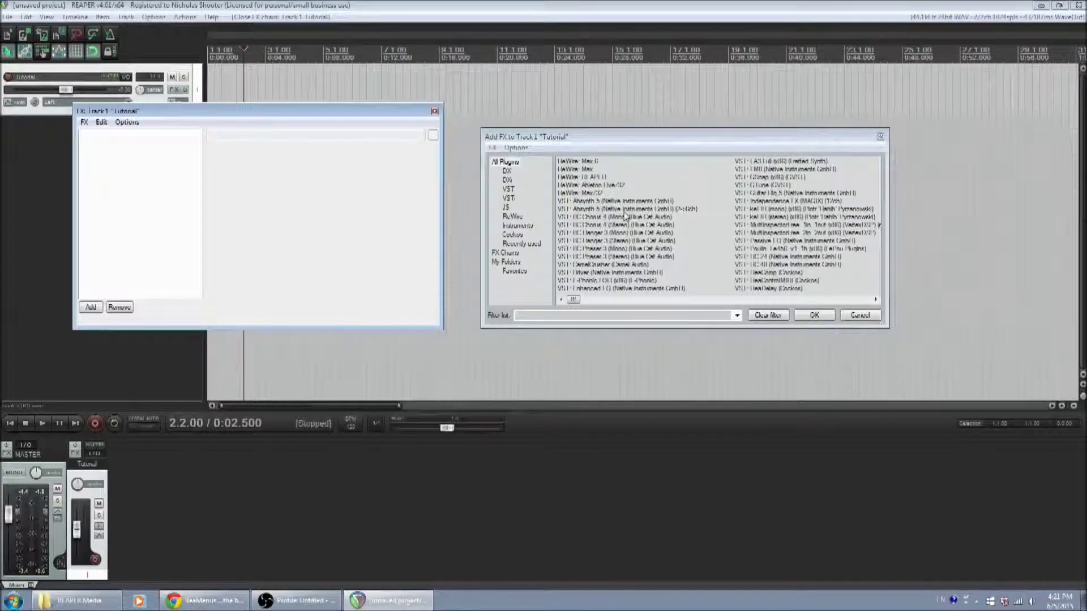
Filter the plugin browser to VSTi instruments and add ReaSynth (Cockos) to the Tutorial track's FX chain.
click(509, 198)
mouse_move(611, 301)
mouse_down()
mouse_move(788, 302)
mouse_move(614, 302)
mouse_up()
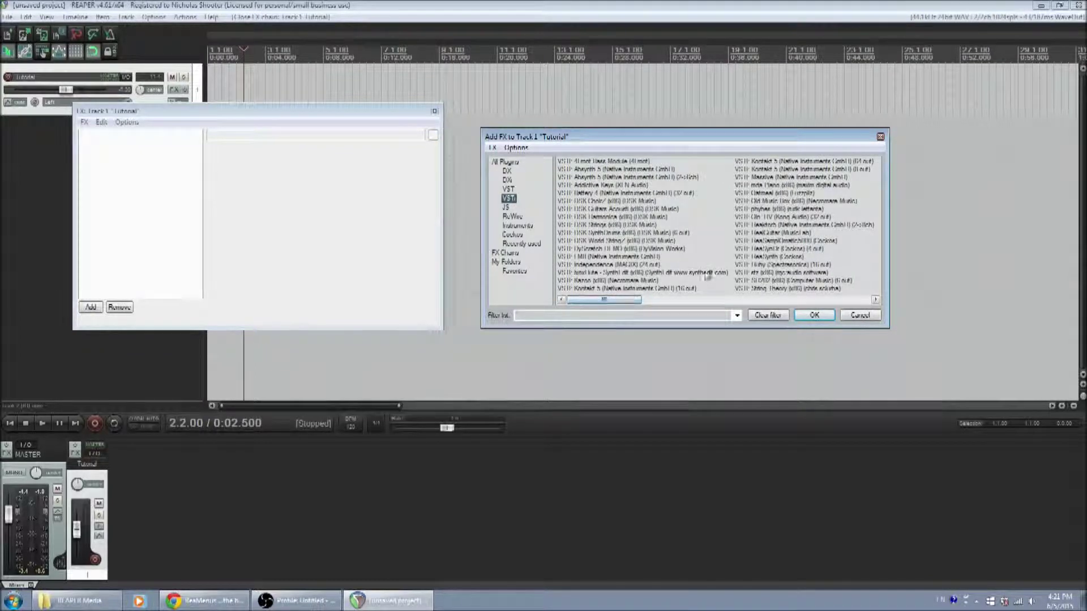
click(791, 241)
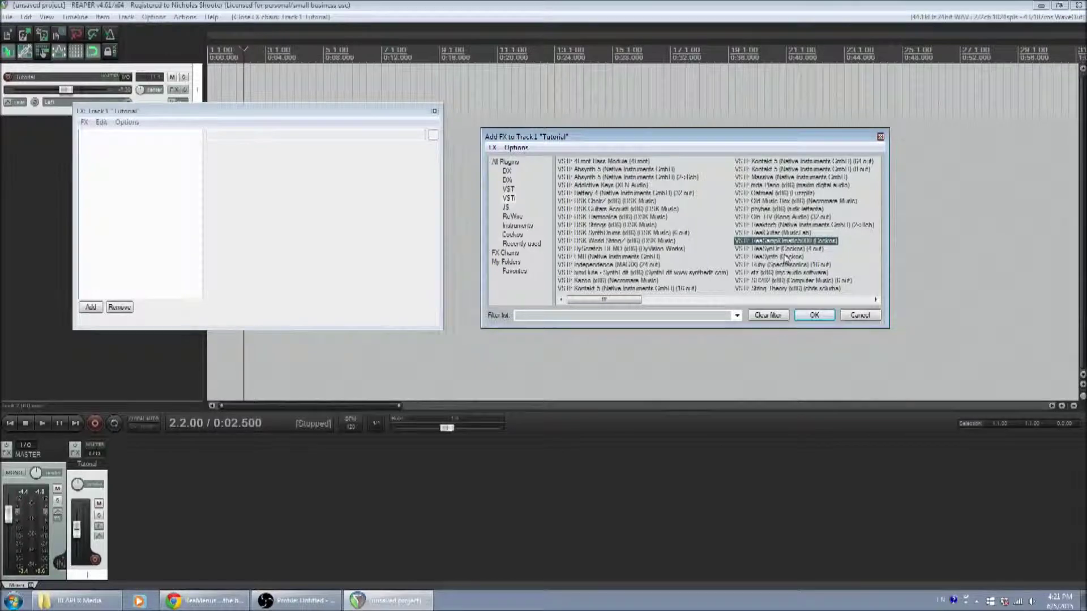
shift+click(785, 257)
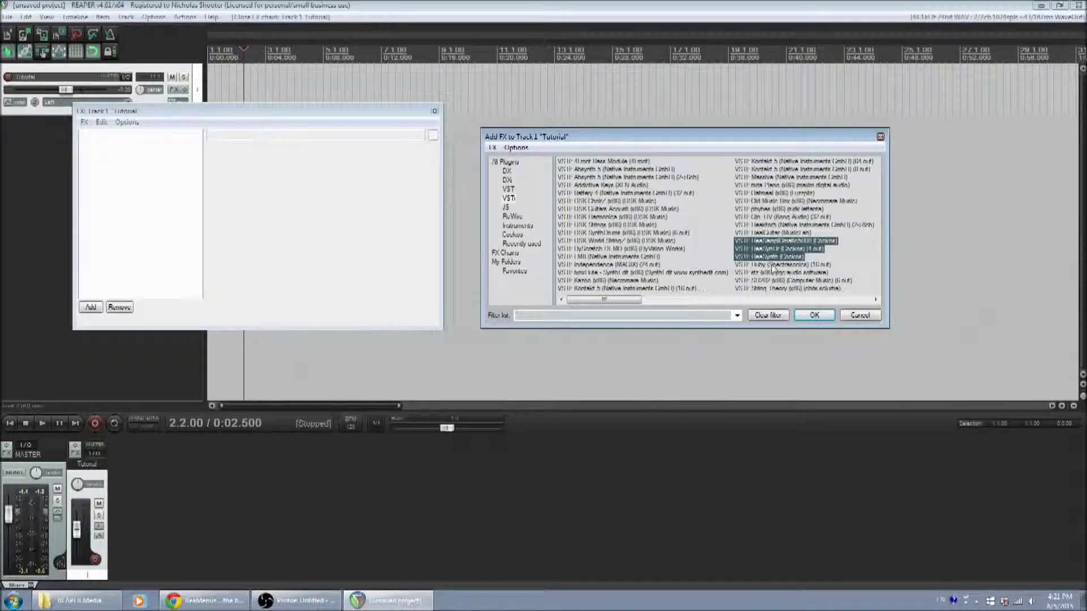
click(782, 251)
click(777, 257)
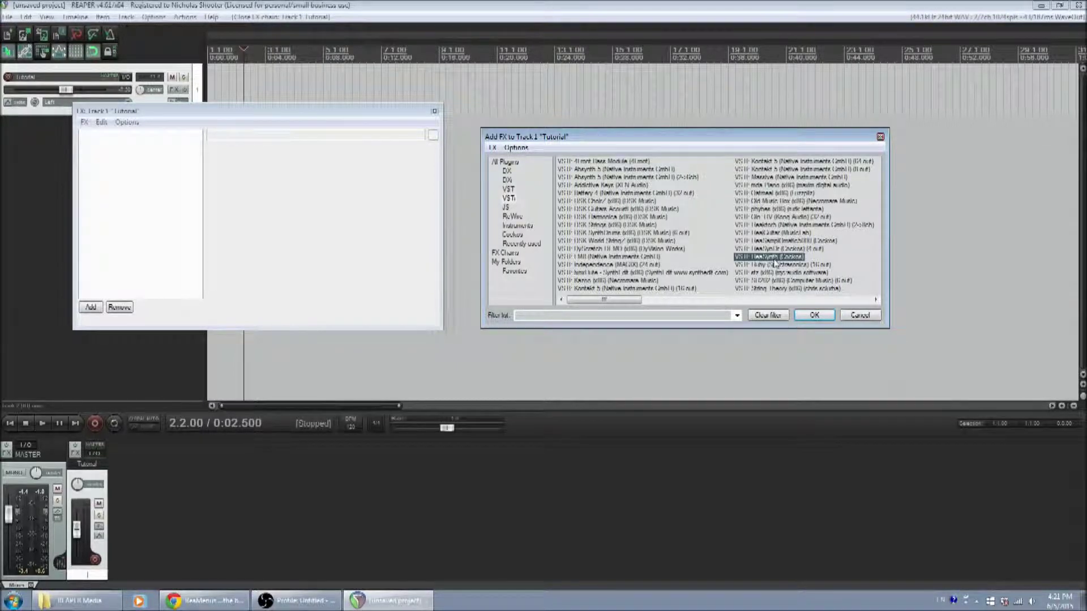
double_click(774, 258)
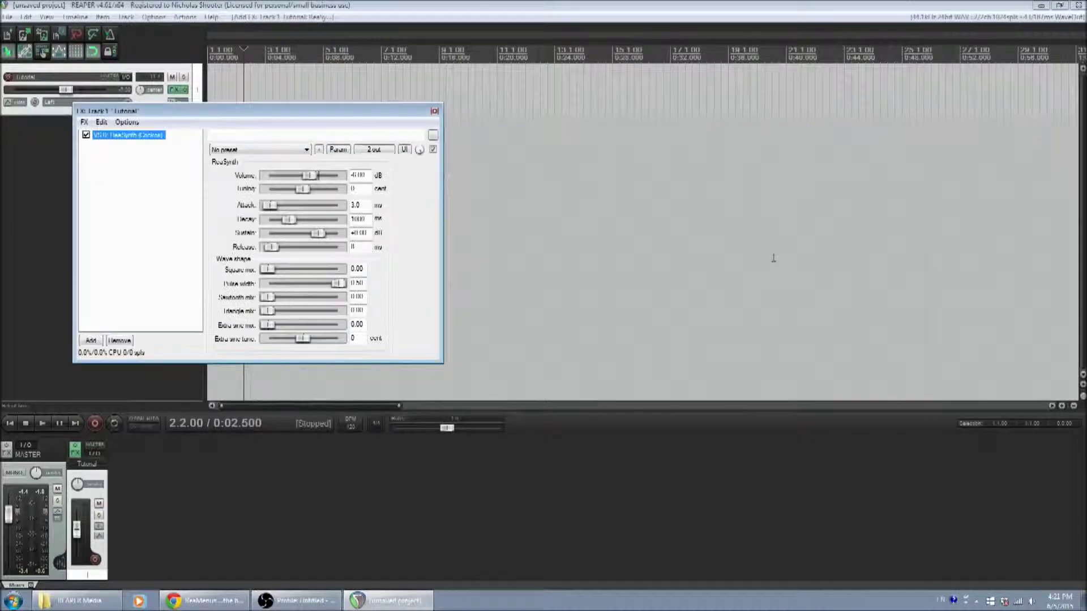
Move the FX chain window away from the track controls, and briefly play and stop the project with the empty track.
drag(204, 114, 499, 129)
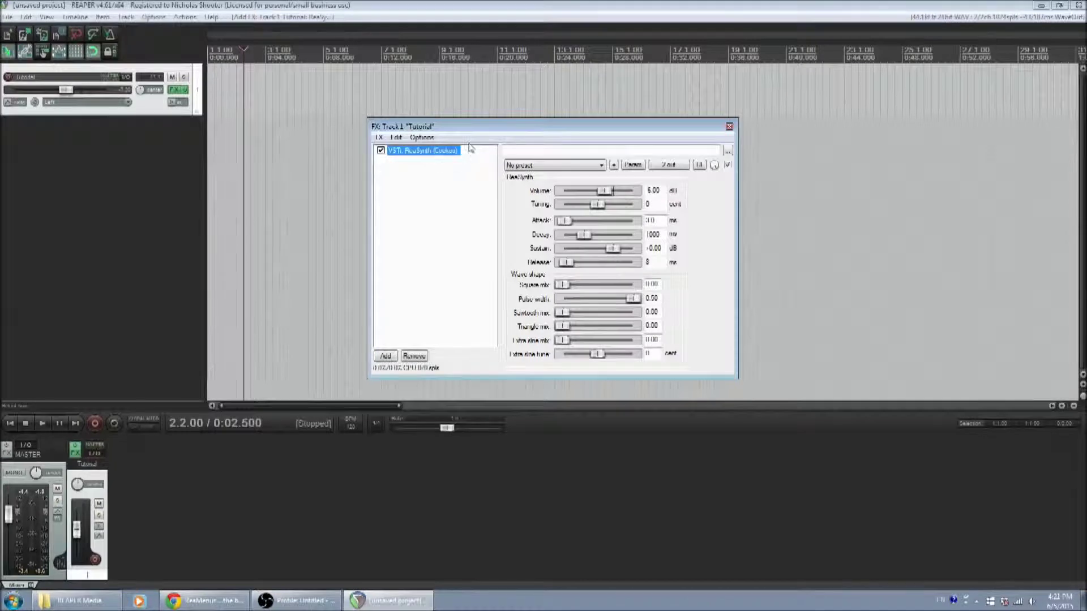
drag(474, 134, 565, 128)
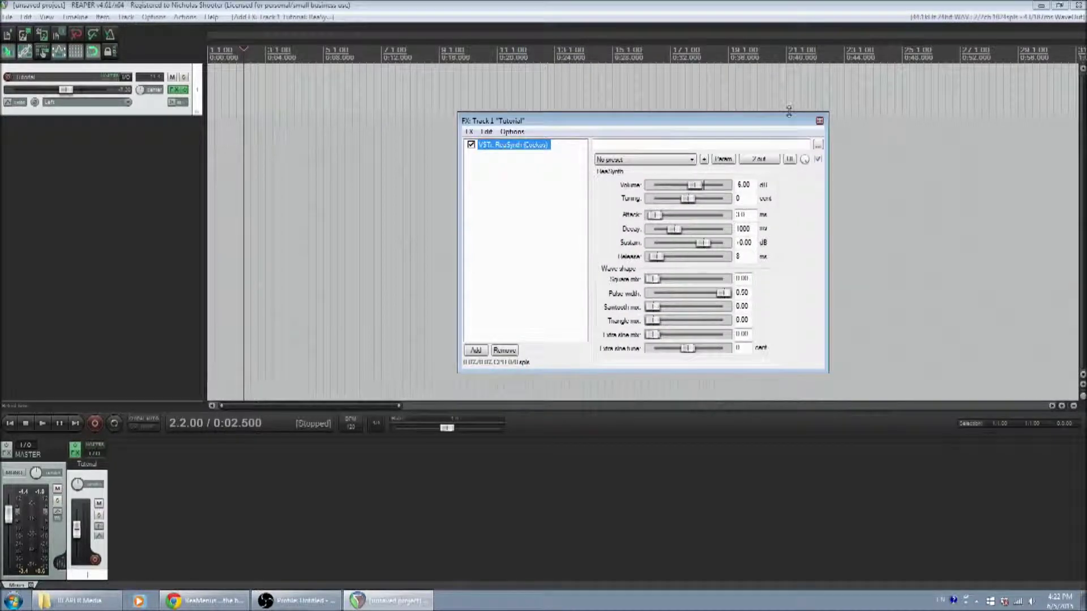
click(42, 423)
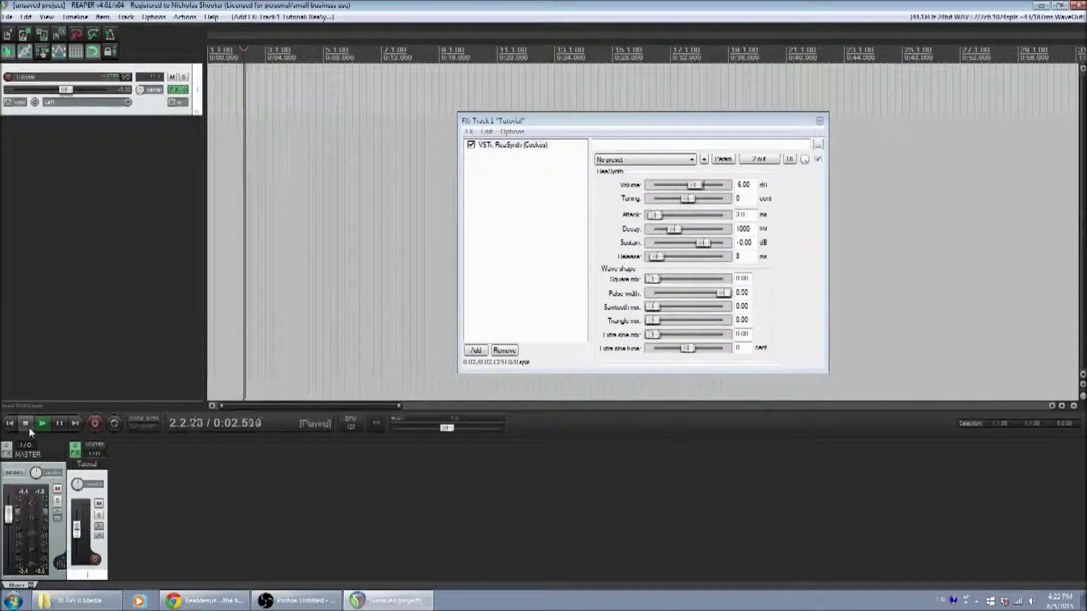
click(26, 424)
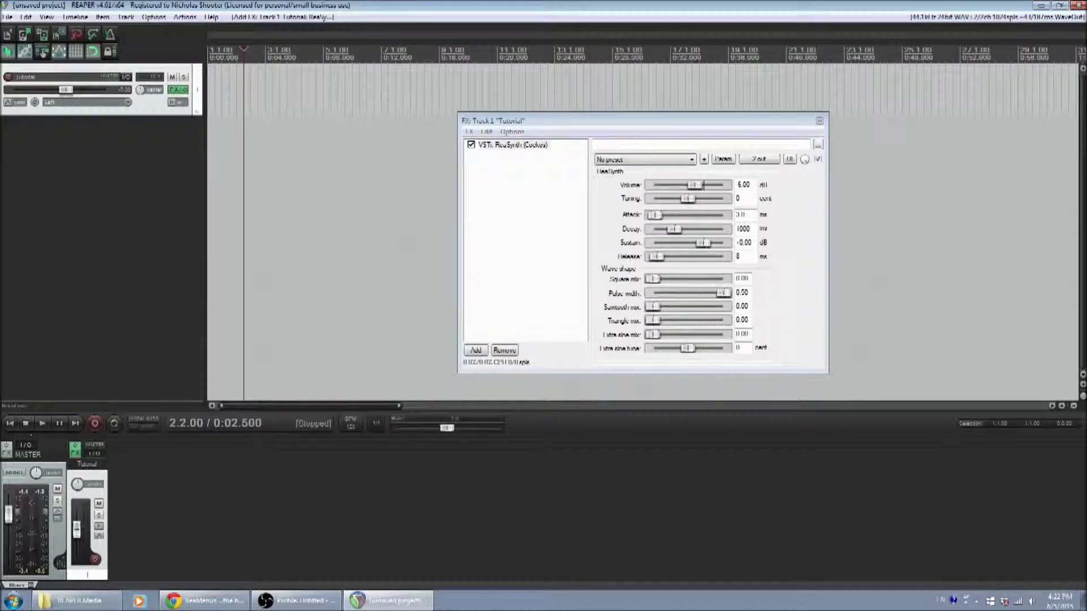
Close the FX chain window and insert a new MIDI item at the start of the Tutorial track.
click(209, 102)
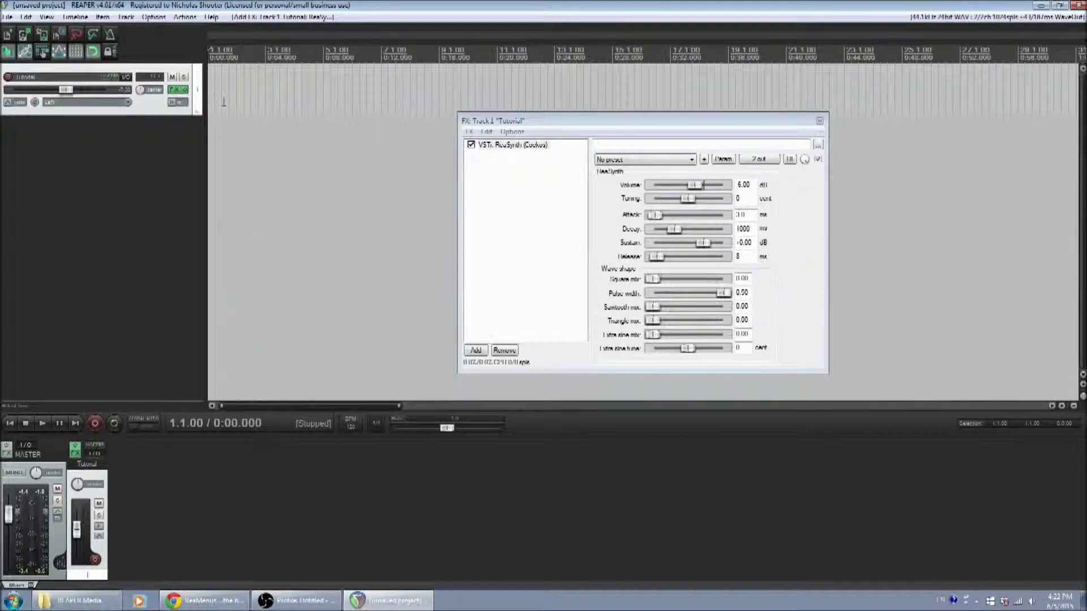
click(818, 120)
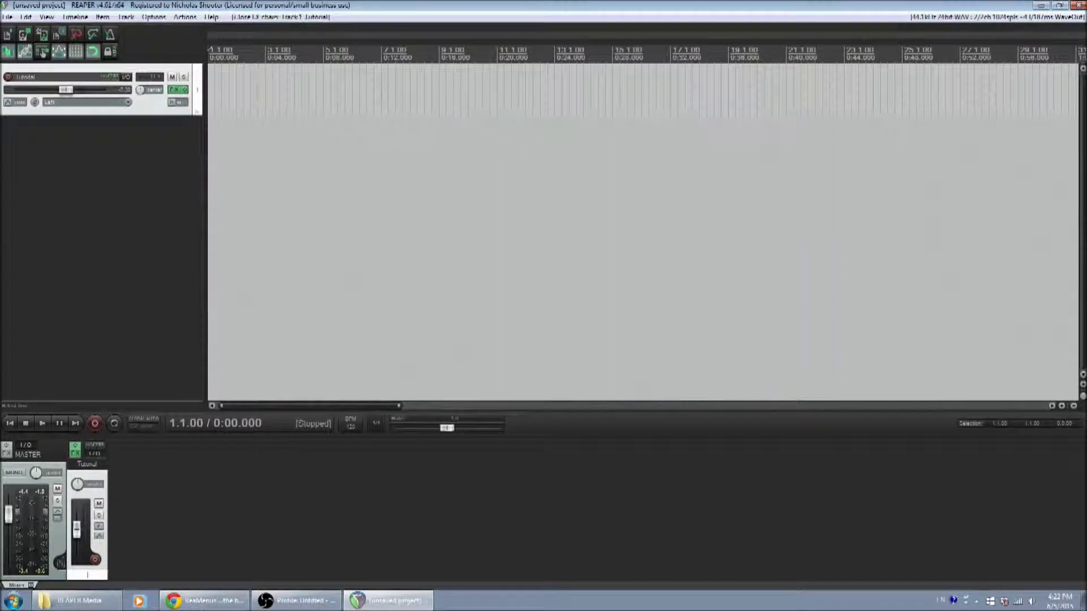
right_click(211, 95)
mouse_move(319, 105)
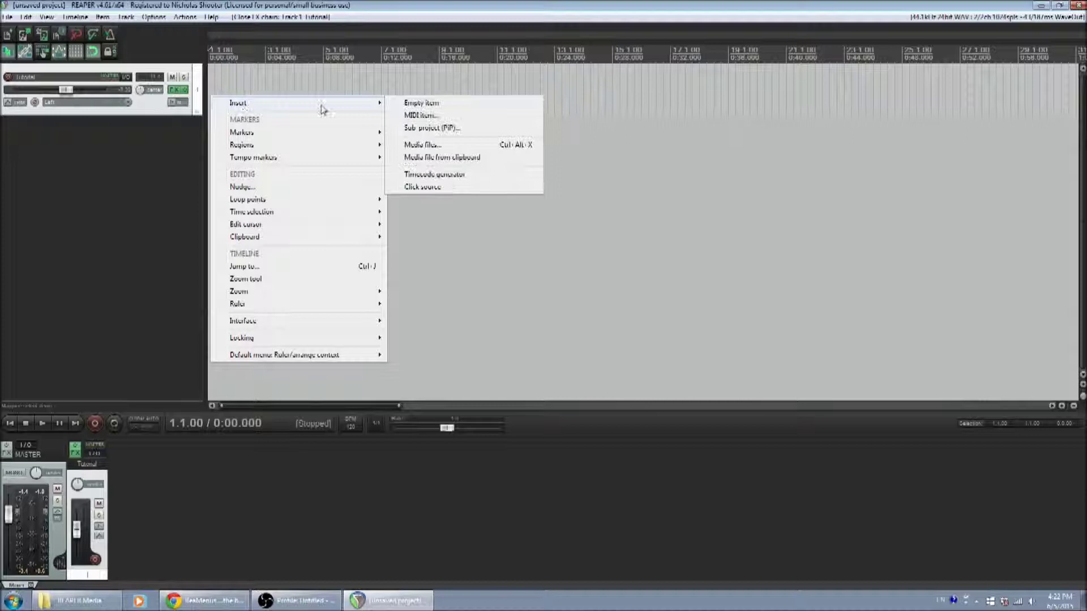
click(446, 119)
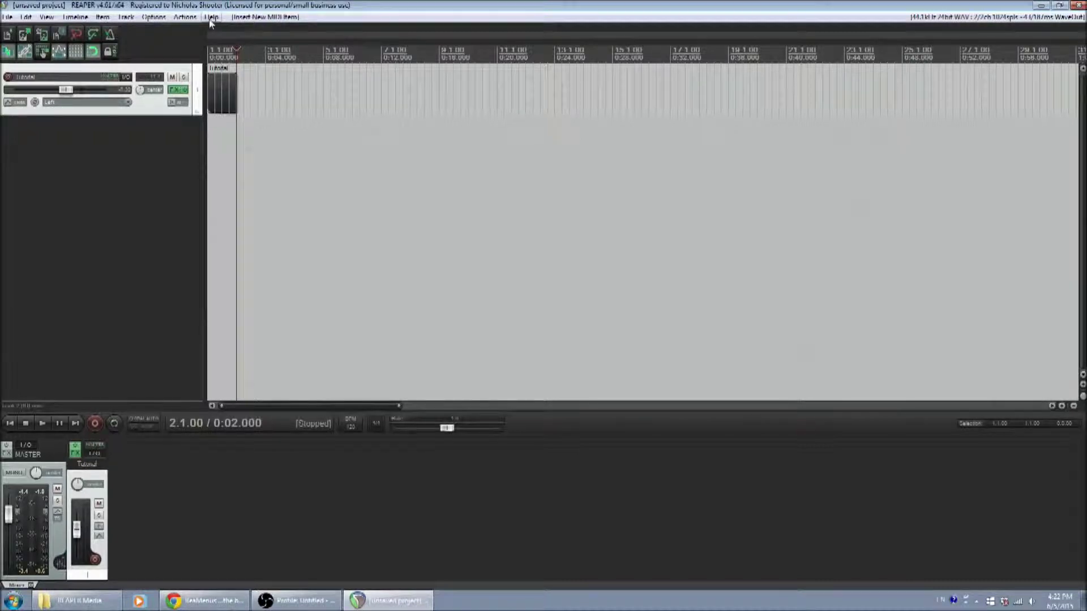
Move the edit cursor back beat by beat through the new MIDI item, from 1.4.00 to 1.1.00.
scroll(238, 113, up, 6)
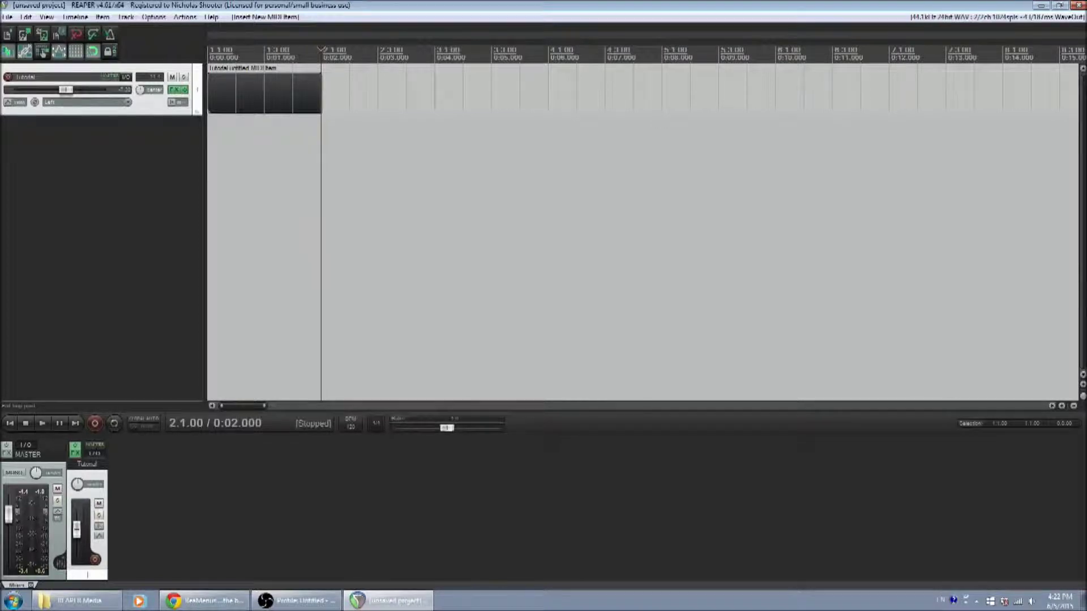
scroll(415, 91, up, 2)
scroll(414, 91, up, 2)
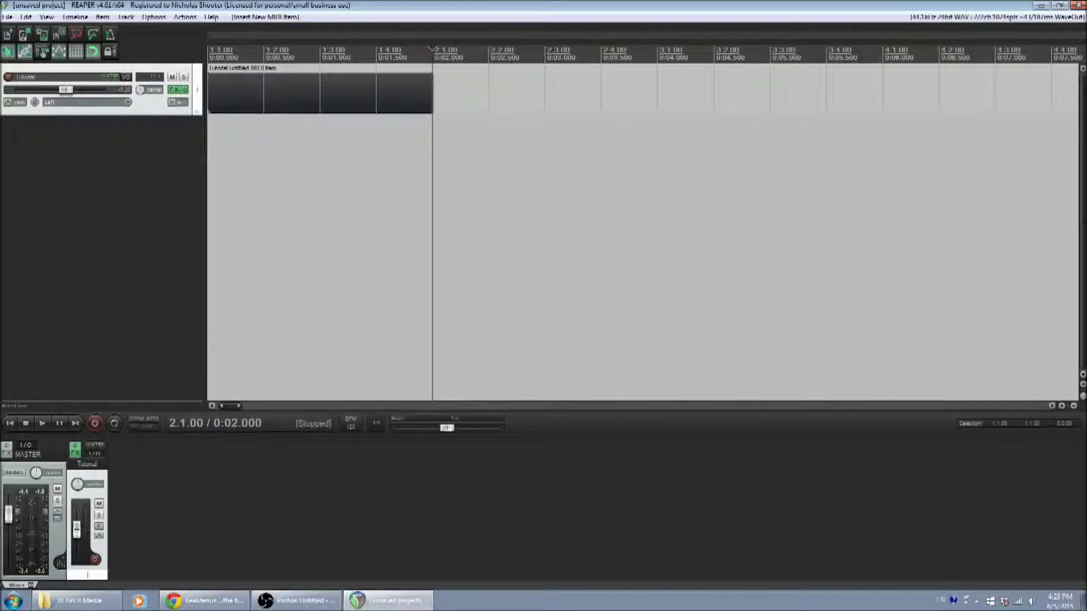
click(377, 204)
click(321, 195)
click(265, 186)
click(209, 177)
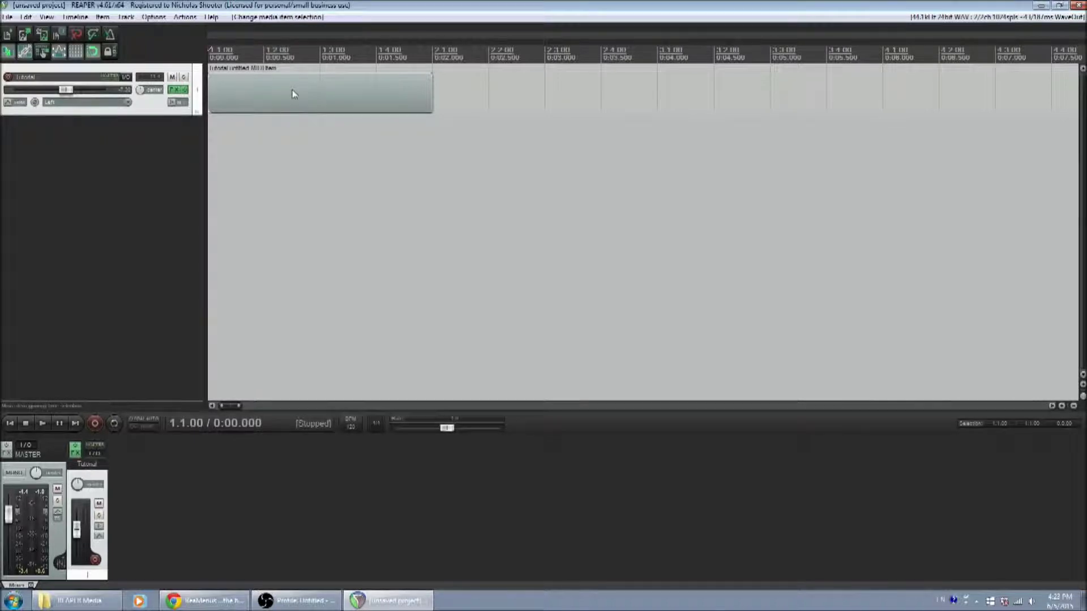
Open the MIDI item in the MIDI editor and audition low and high notes on its piano keyboard.
double_click(309, 94)
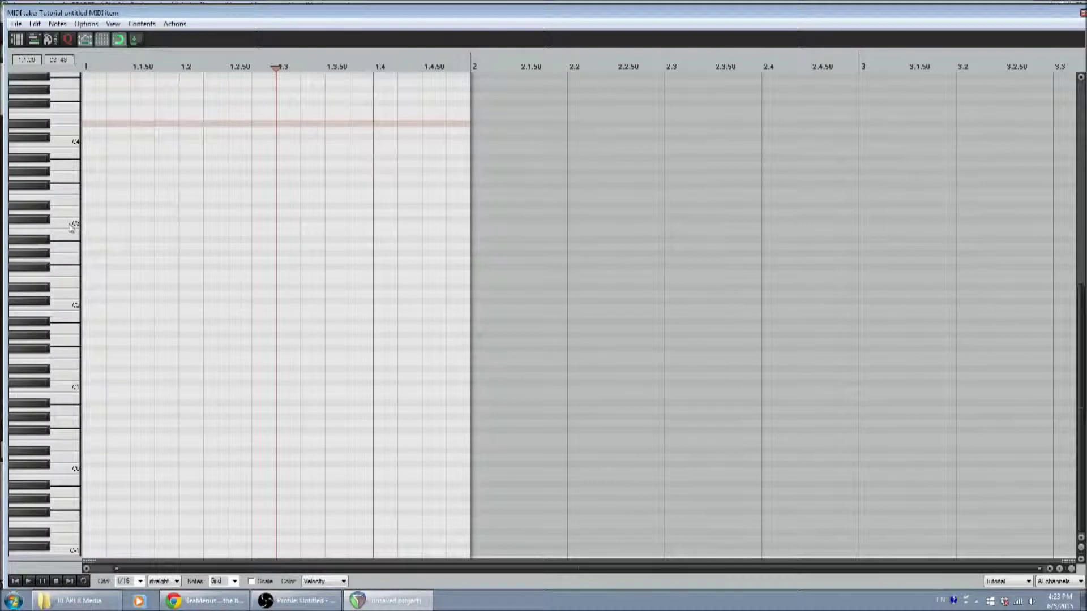
click(68, 227)
drag(67, 225, 65, 85)
scroll(63, 86, up, 3)
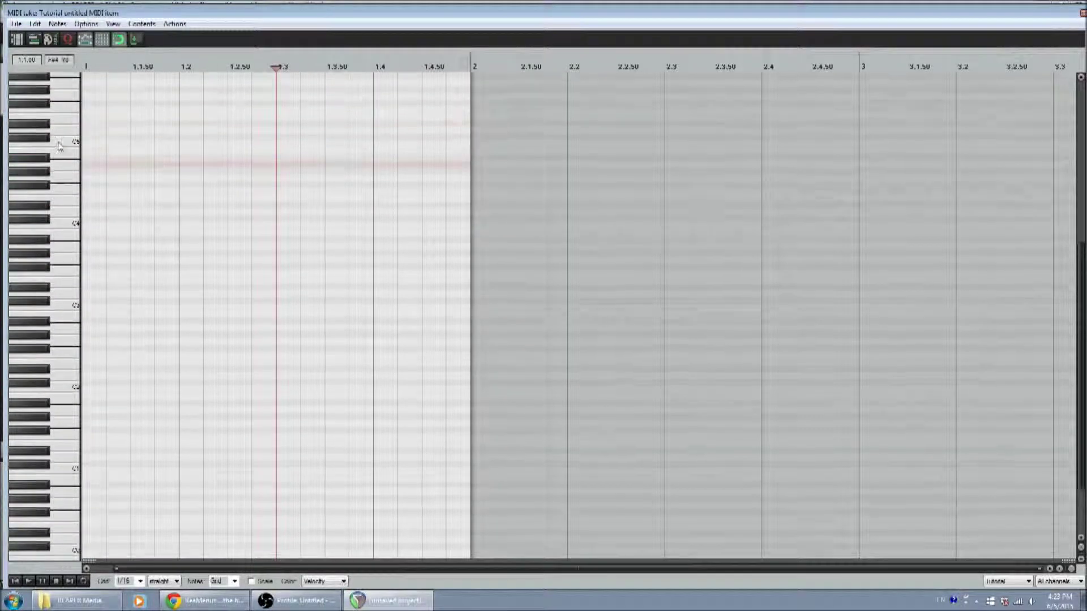
scroll(61, 148, up, 2)
drag(67, 237, 66, 315)
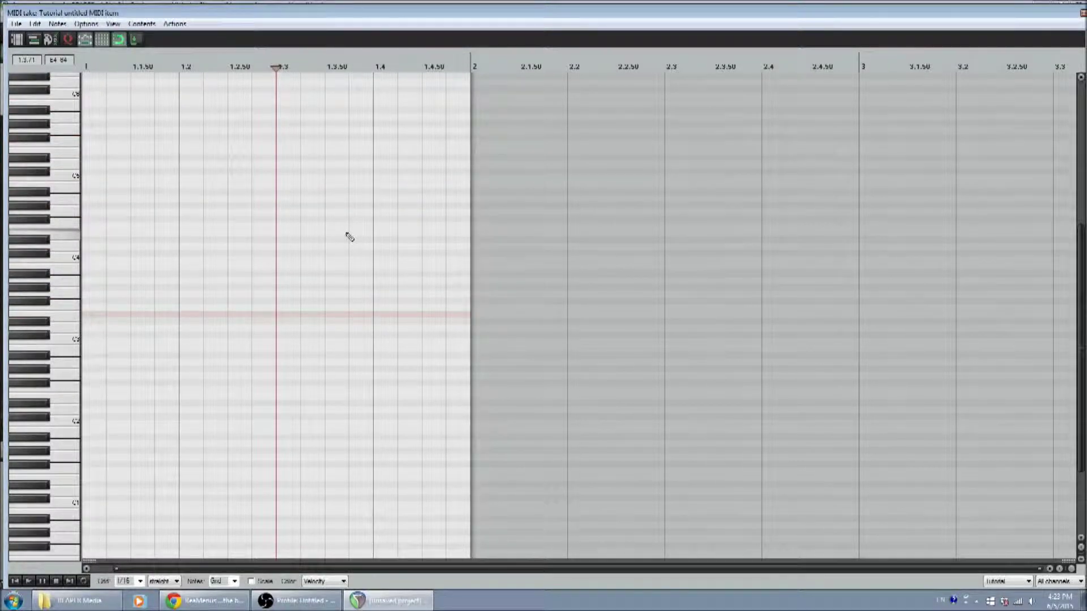
Reduce the MIDI editor window so the track controls show beside it, and audition more notes on the piano keys.
double_click(791, 12)
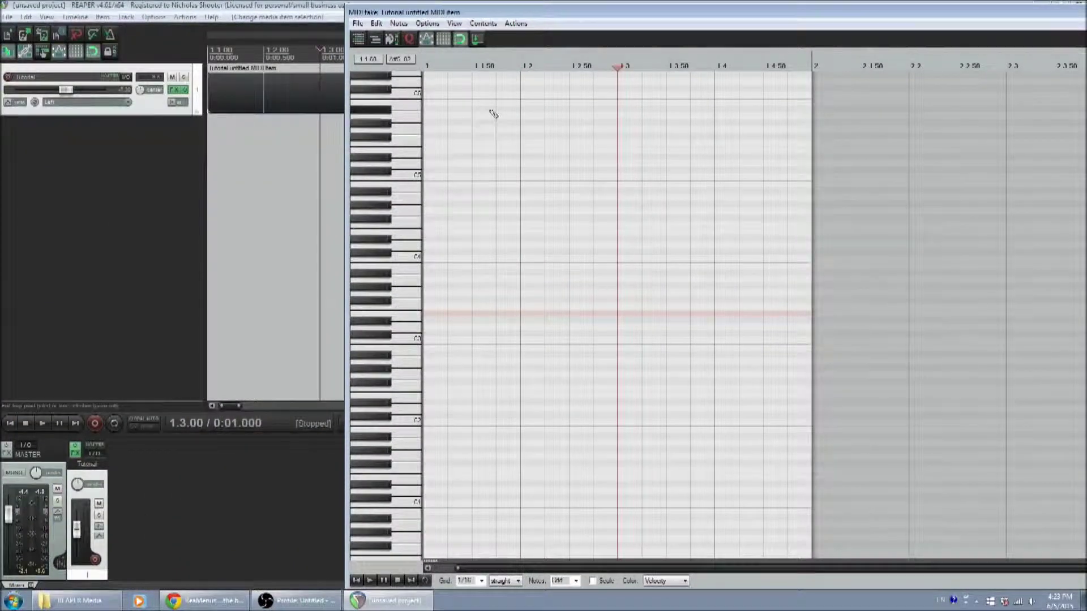
click(412, 260)
drag(412, 261, 411, 129)
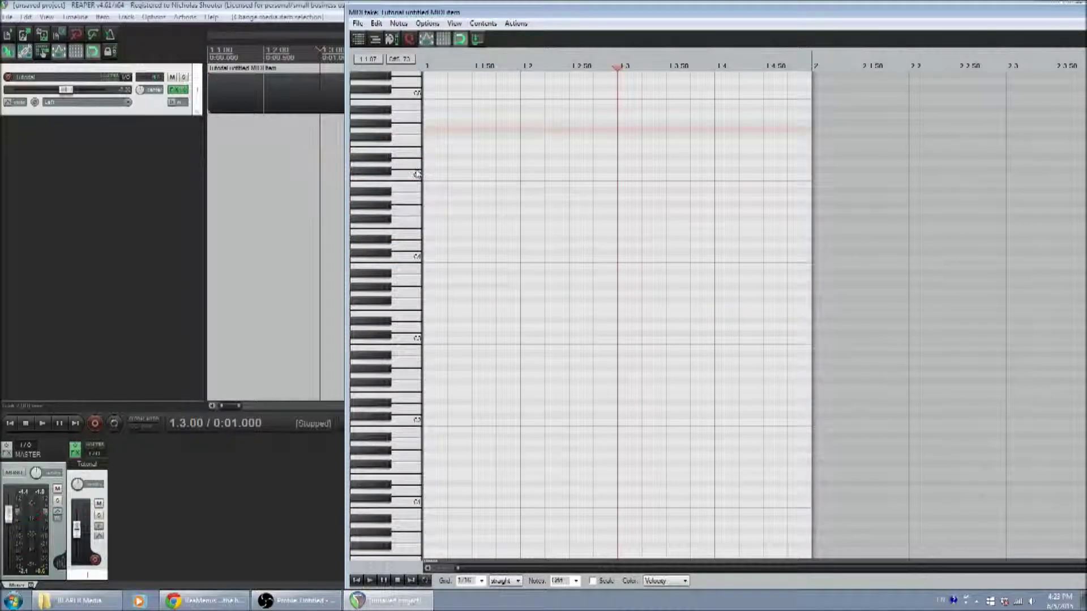
scroll(410, 198, up, 1)
click(407, 233)
drag(407, 232, 406, 374)
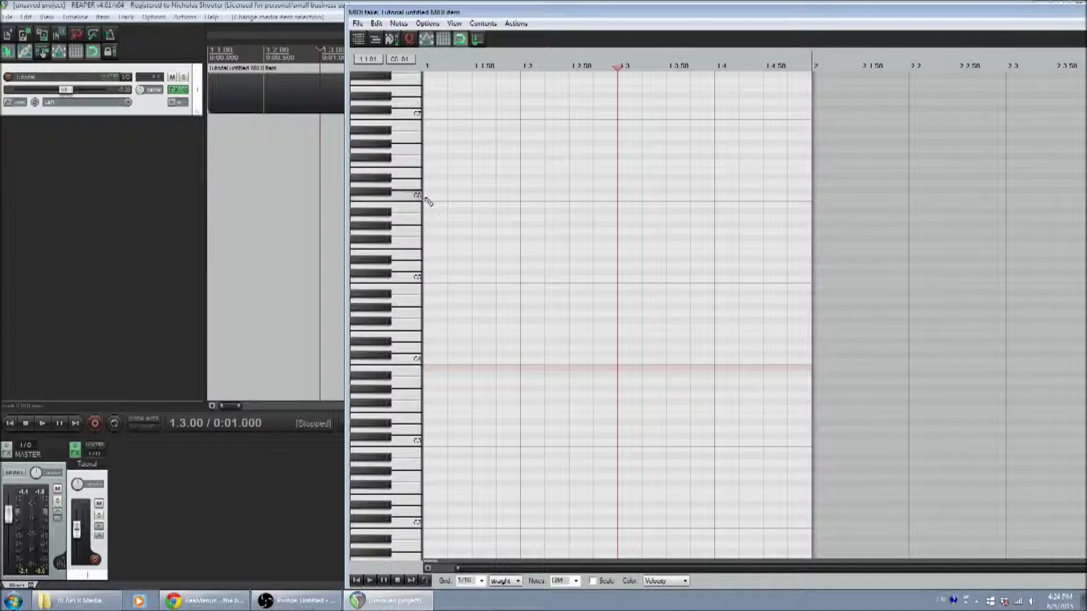
Draw four rising one-beat notes, one on each beat of the first bar, starting just below C6.
mouse_move(430, 204)
mouse_down()
mouse_move(513, 208)
mouse_move(517, 288)
mouse_move(517, 206)
mouse_up()
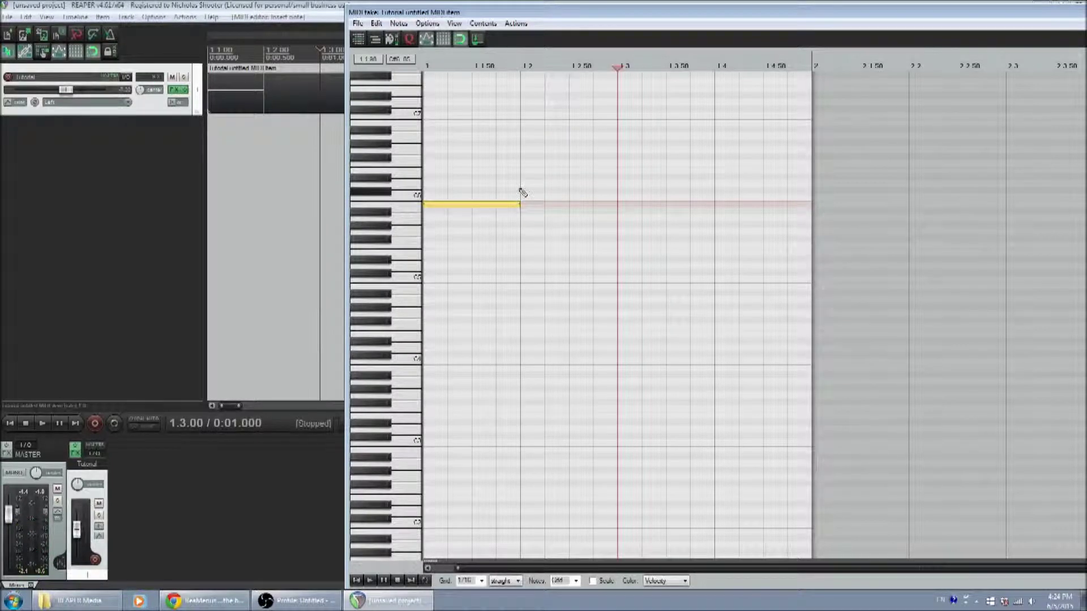
drag(520, 192, 618, 196)
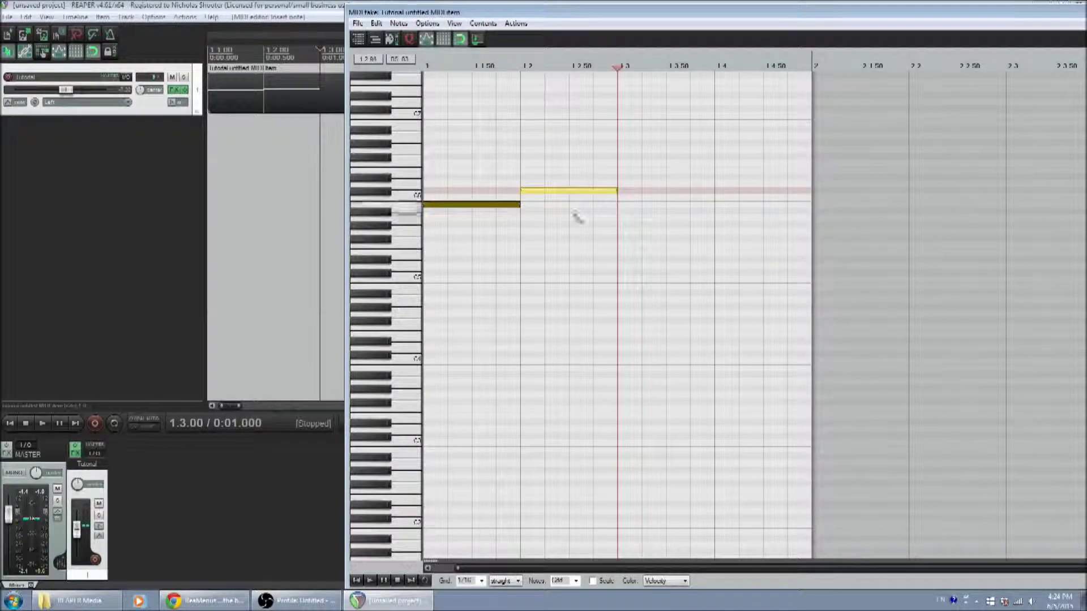
click(513, 205)
drag(619, 183, 810, 170)
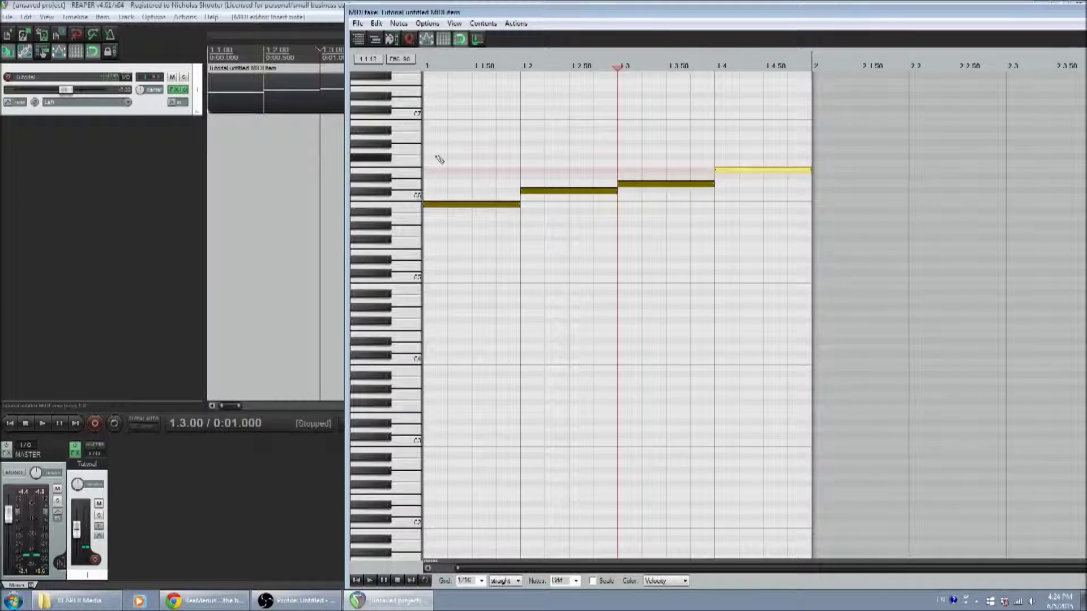
Draw a long note above the melody, resize it at both ends and delete it; add and delete a short note on beat 1.2.
mouse_move(432, 151)
mouse_down()
mouse_move(630, 150)
mouse_move(558, 151)
mouse_move(537, 135)
mouse_move(749, 145)
mouse_move(590, 128)
mouse_up()
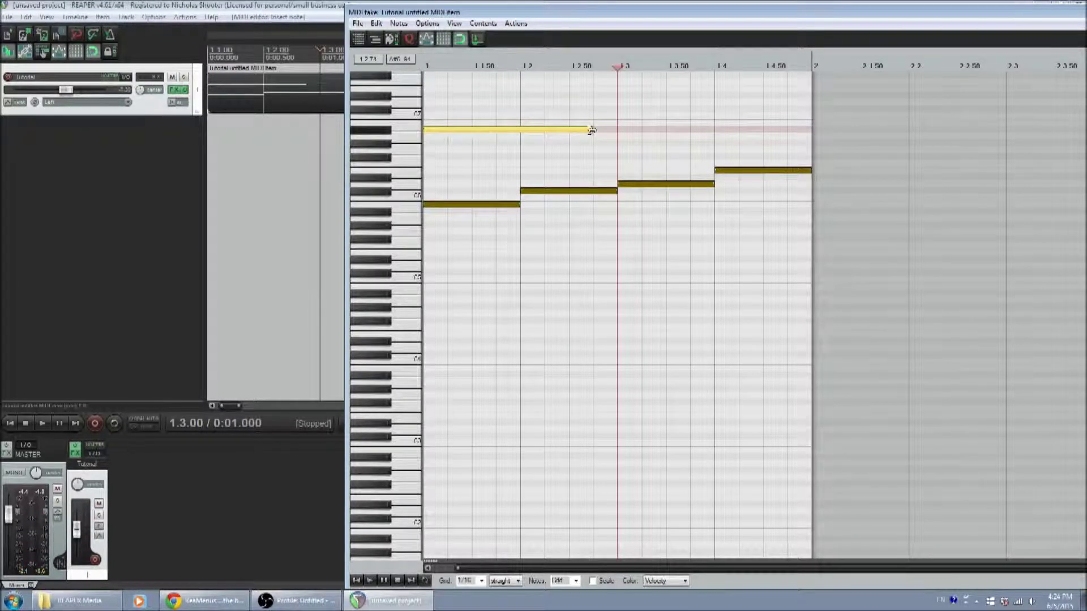
drag(591, 130, 623, 138)
drag(427, 130, 529, 136)
double_click(557, 135)
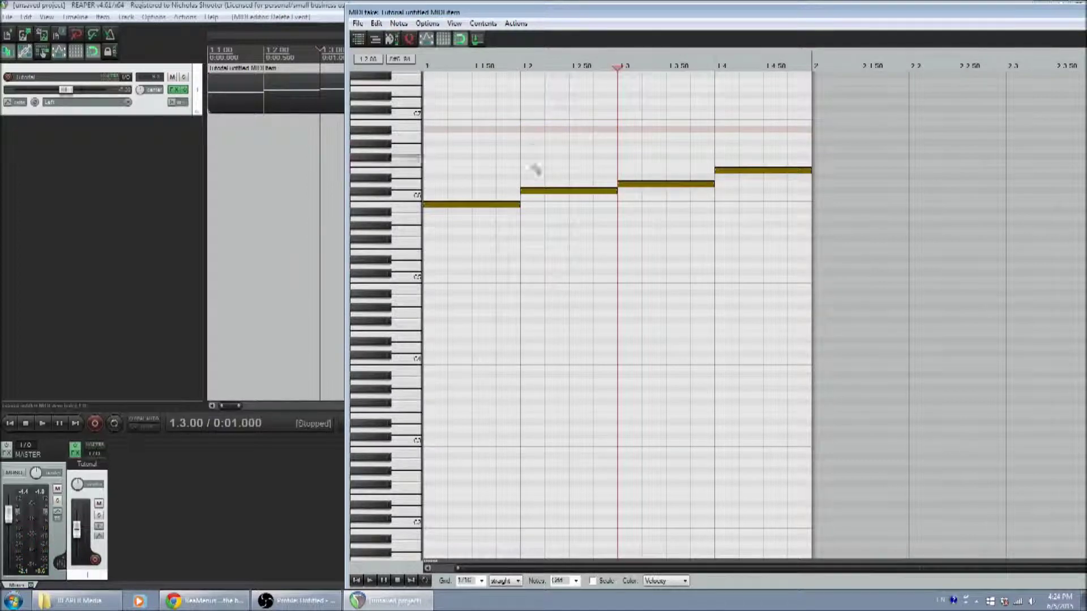
click(531, 255)
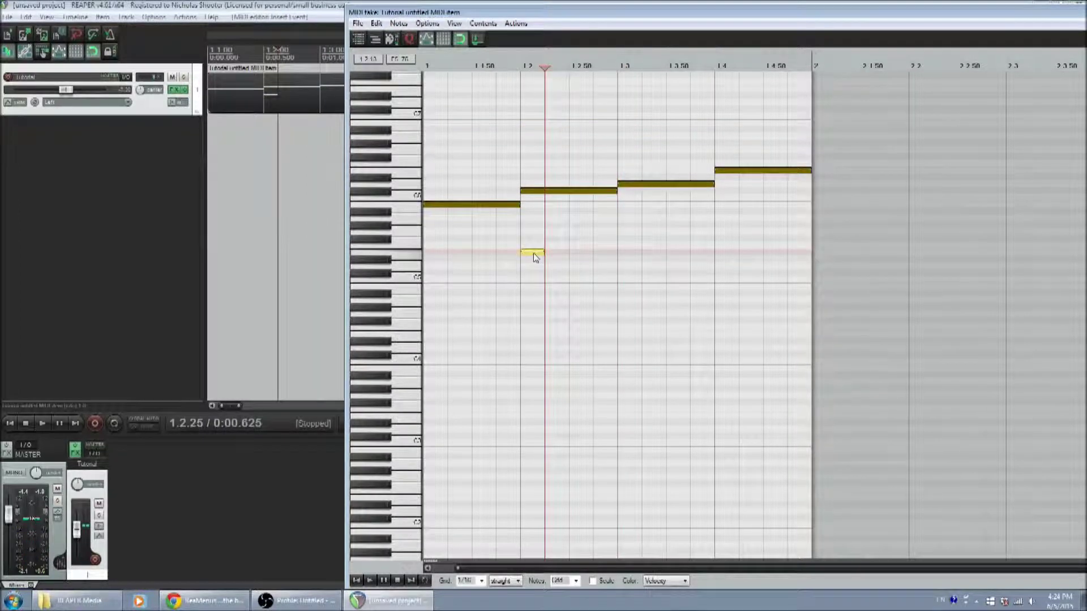
double_click(537, 257)
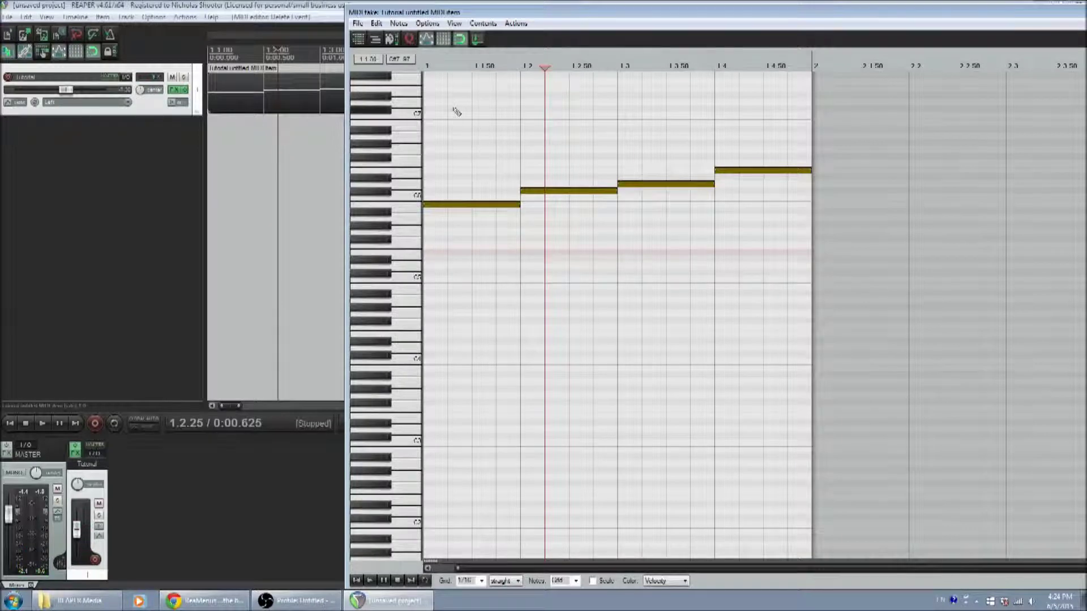
Select all four notes with a marquee and move them up one semitone.
drag(448, 103, 781, 292)
drag(474, 206, 430, 204)
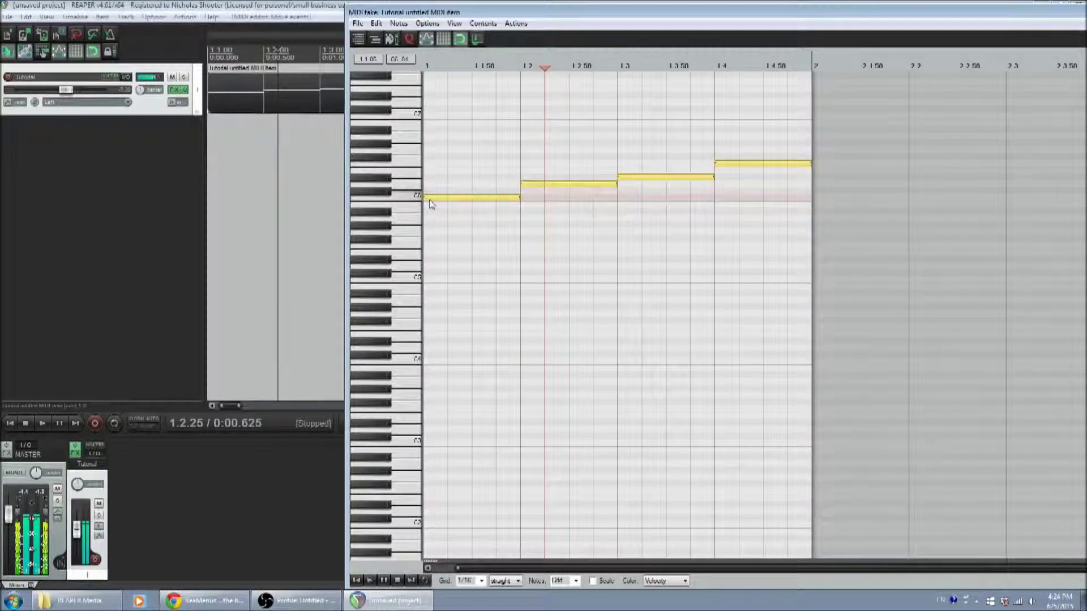
click(634, 226)
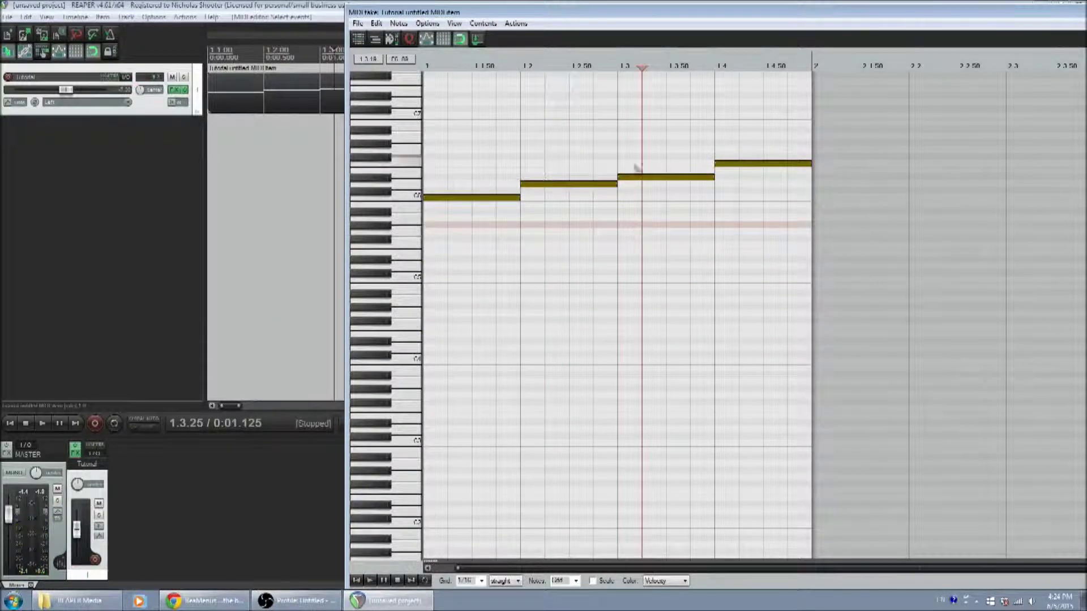
Delete only the third note of the melody and undo that deletion.
click(655, 178)
alt+click(654, 178)
key(ctrl+z)
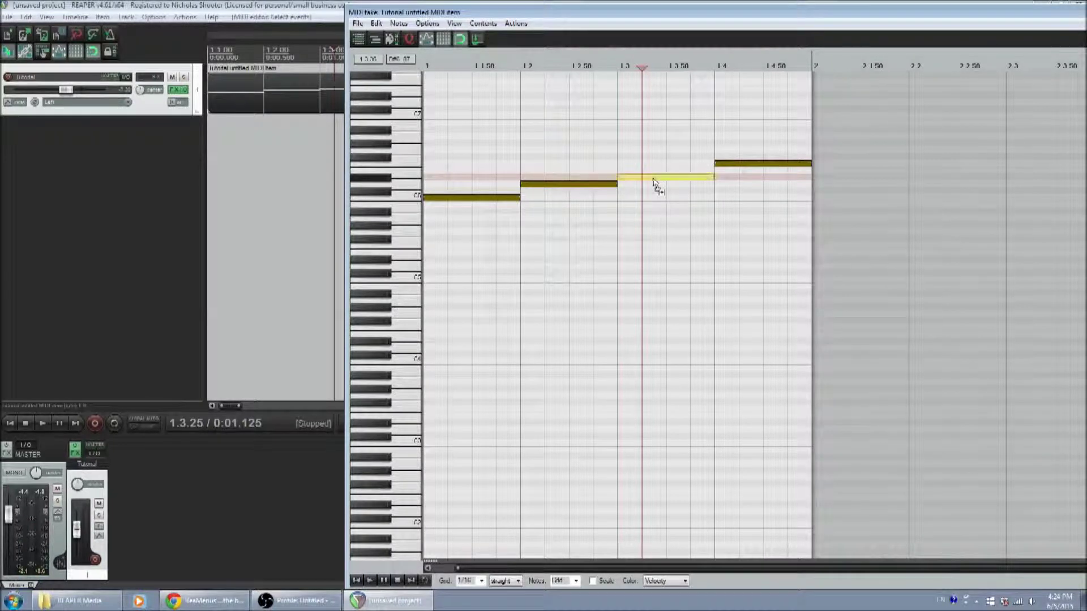
Select all four notes with a marquee, delete them together, and undo the deletion.
drag(472, 119, 768, 297)
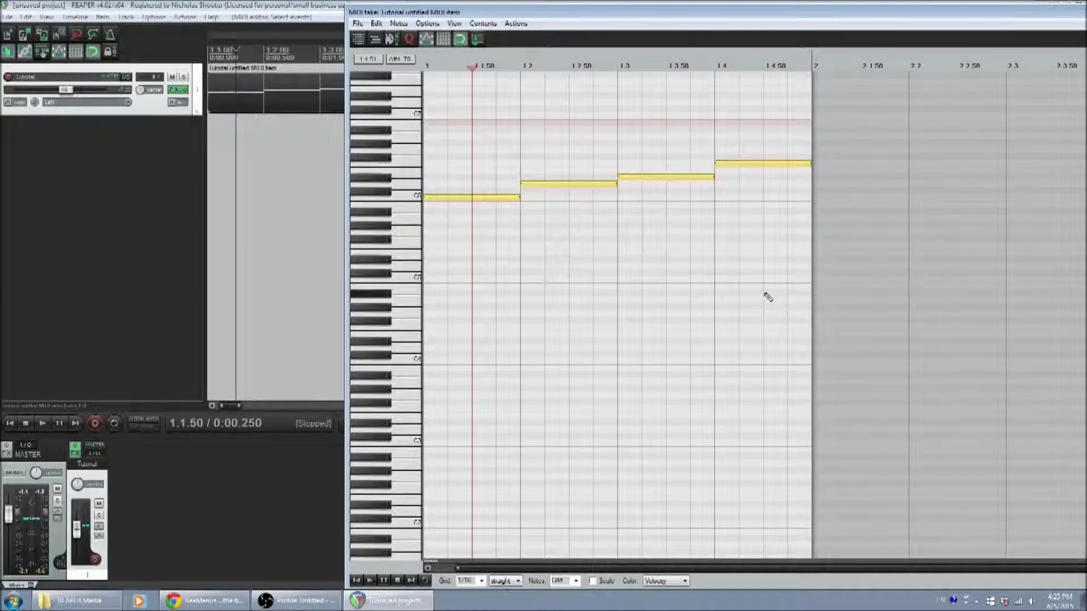
key(Delete)
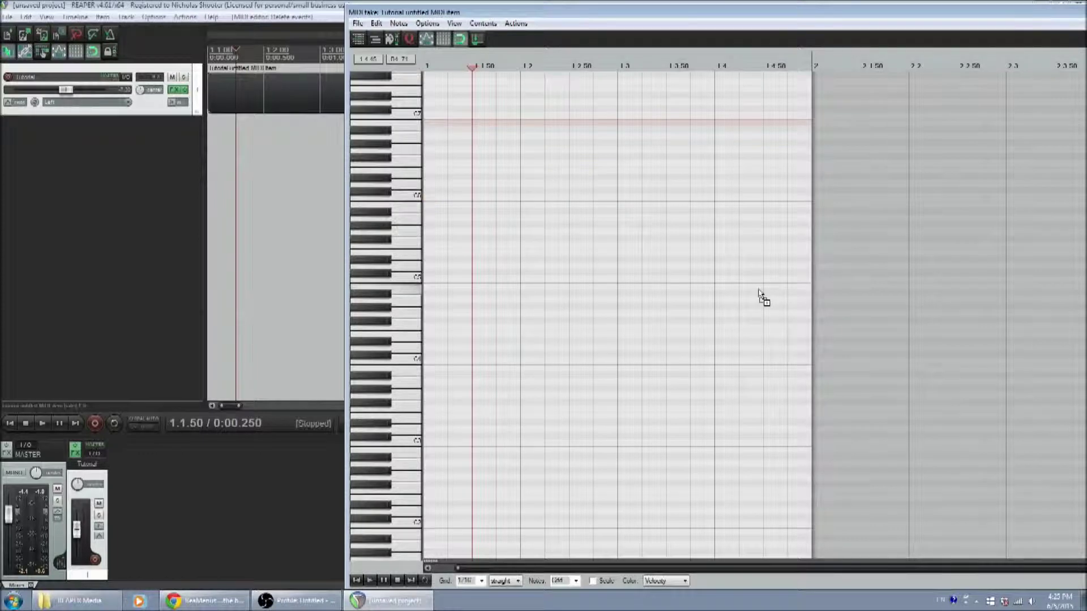
key(ctrl+z)
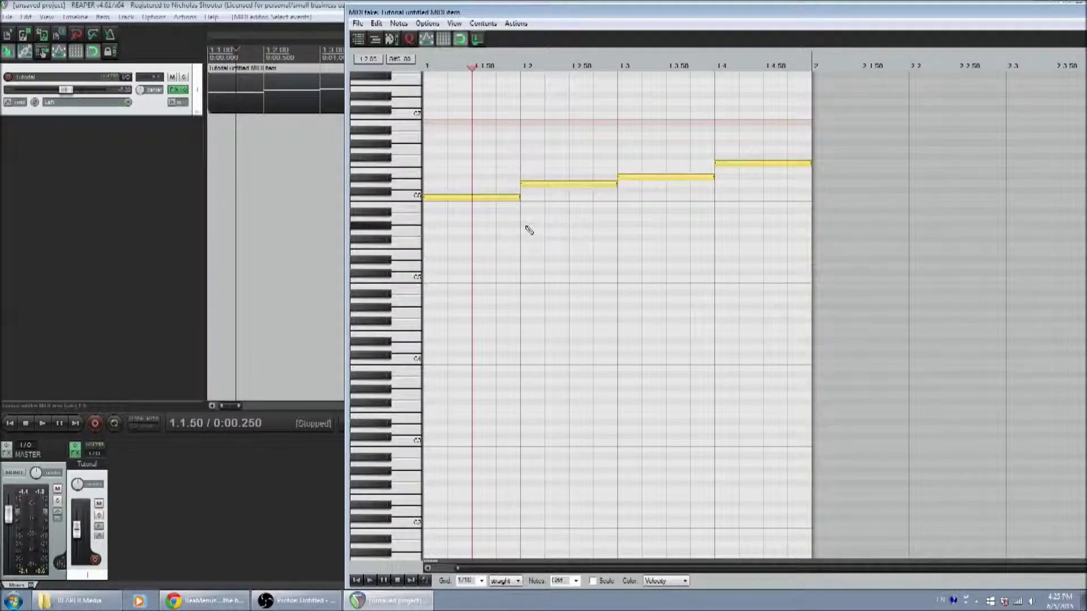
Select all four notes with a marquee, lower their velocity together, and raise it above its starting level.
click(526, 165)
drag(456, 117, 812, 297)
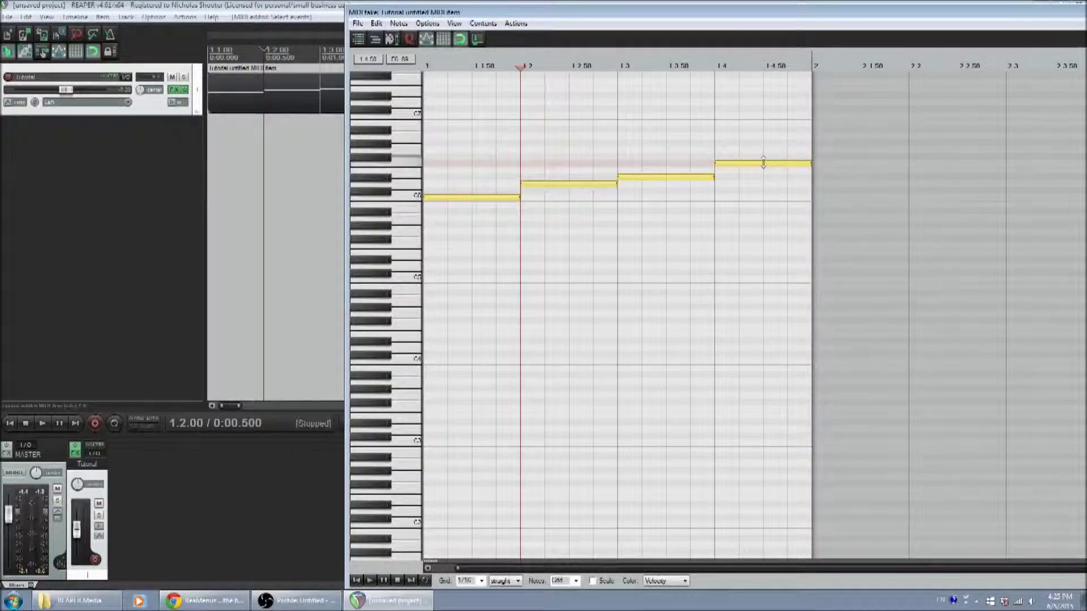
drag(764, 162, 764, 186)
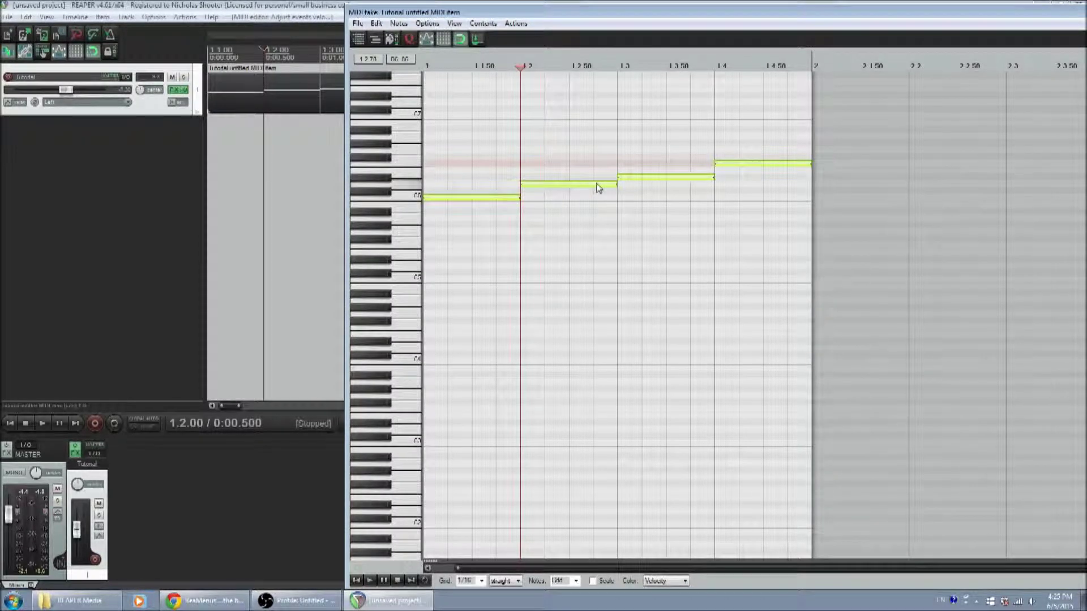
drag(597, 185, 594, 150)
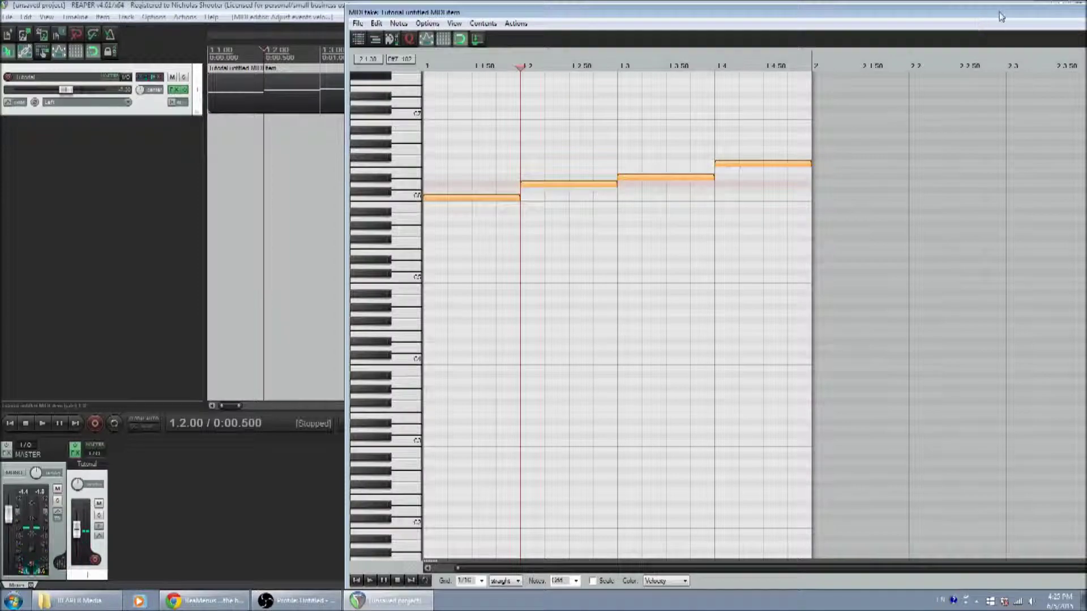
Move the MIDI editor window until its whole width is on screen and close it.
drag(1000, 16, 765, 27)
drag(943, 26, 835, 19)
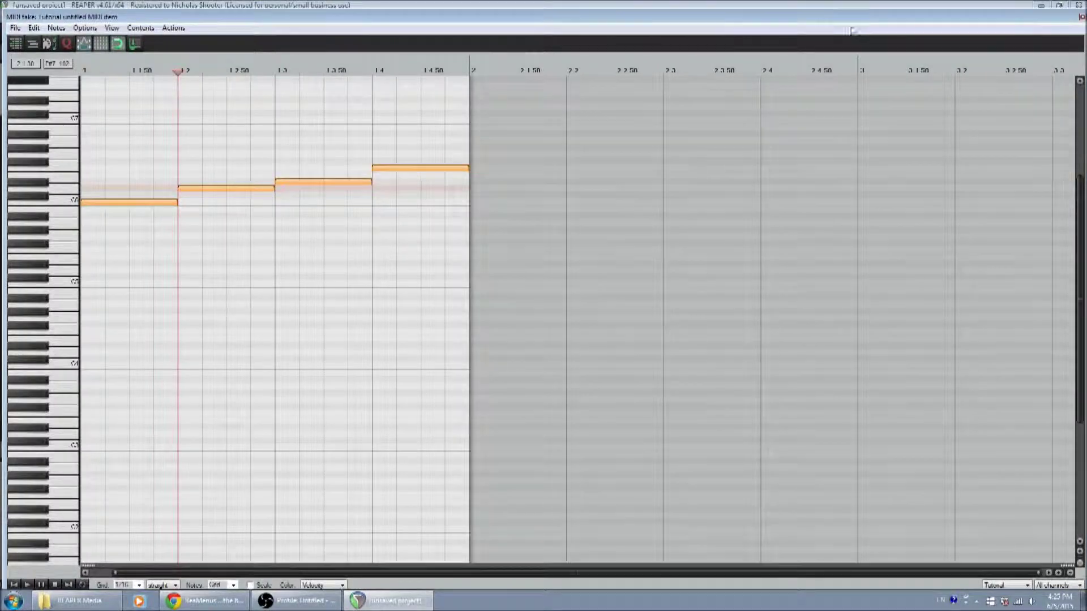
click(1081, 17)
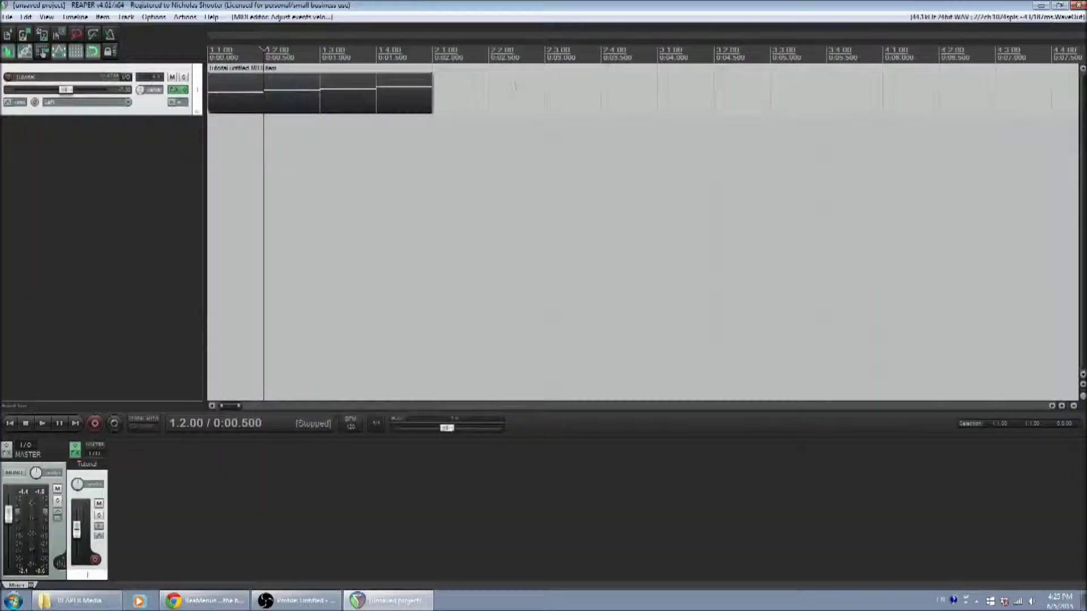
Play the melody from the start of the project and stop the playback.
click(13, 424)
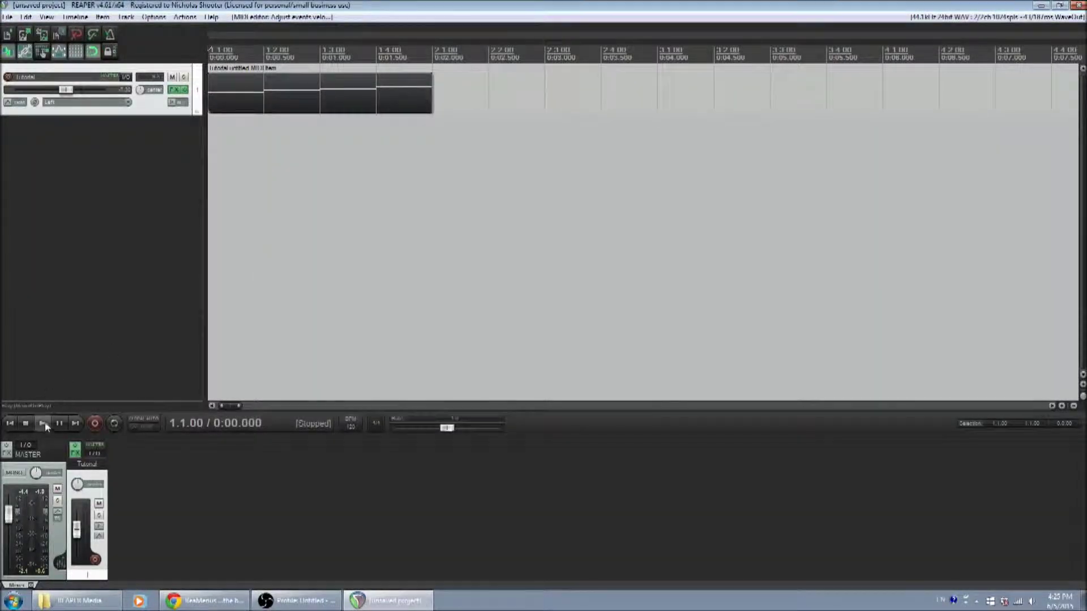
click(43, 425)
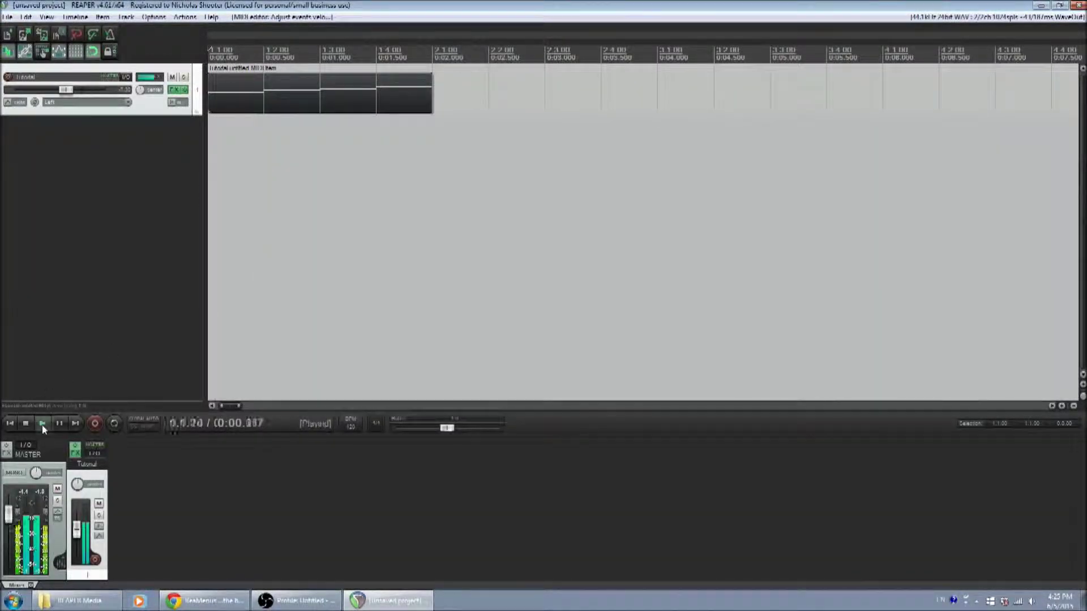
key(space)
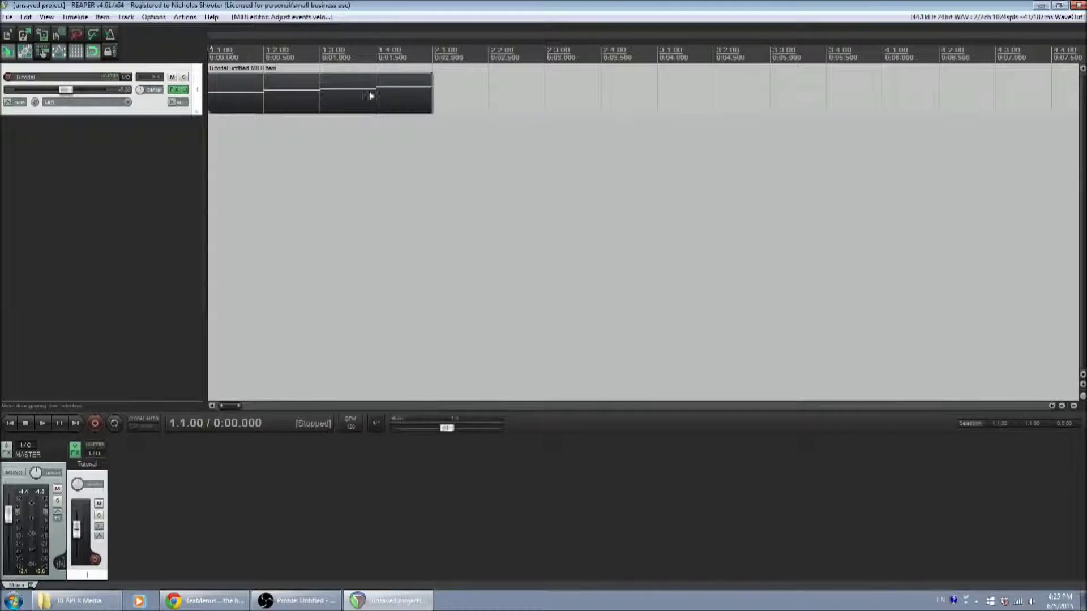
Open the Tutorial track's effects window, move it clear of the item, and play the melody with repeat enabled.
click(174, 91)
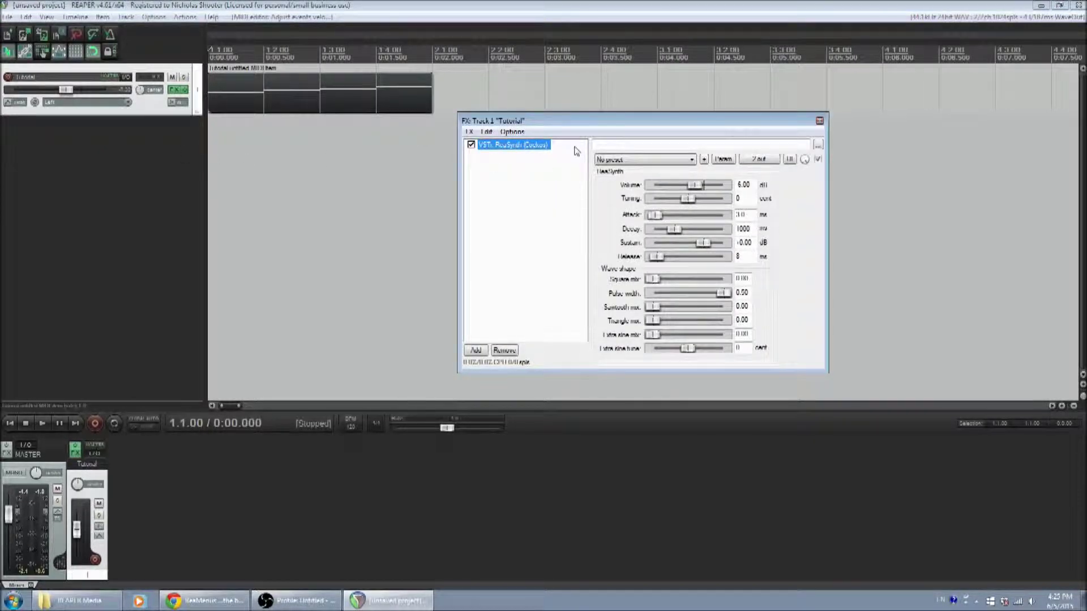
drag(581, 124, 673, 95)
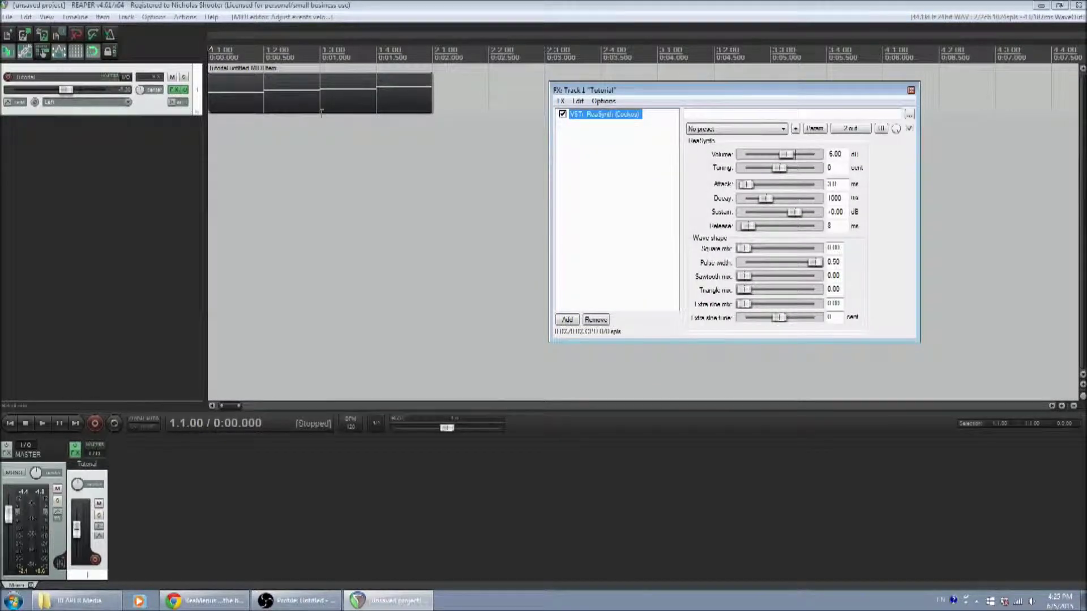
click(114, 425)
click(43, 423)
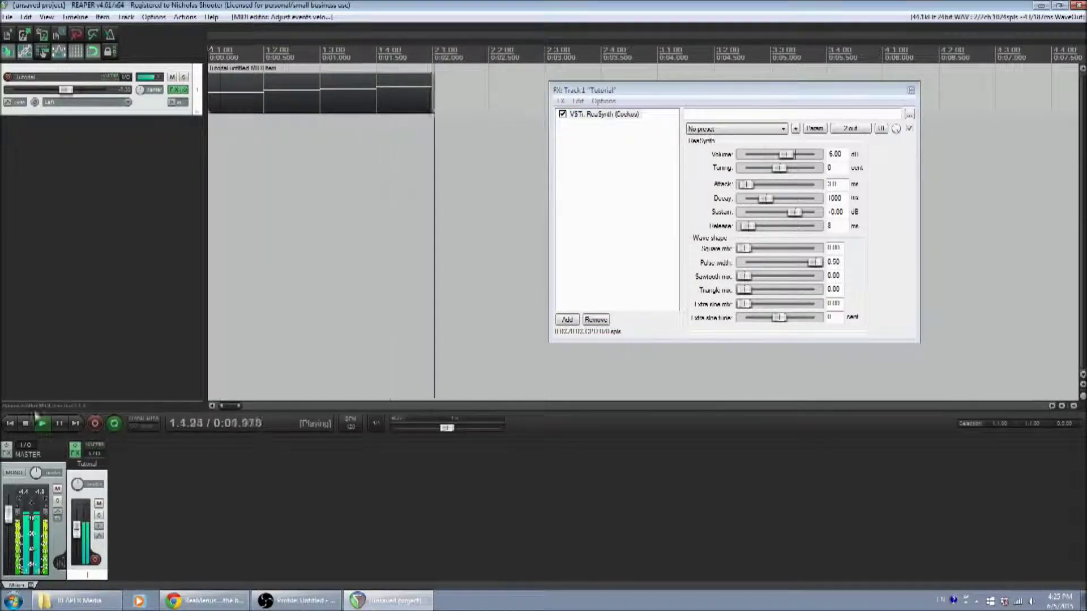
Lower the Tutorial track's volume, raise it partway back, and set the ReaSynth volume to -6.67 dB.
drag(66, 90, 28, 98)
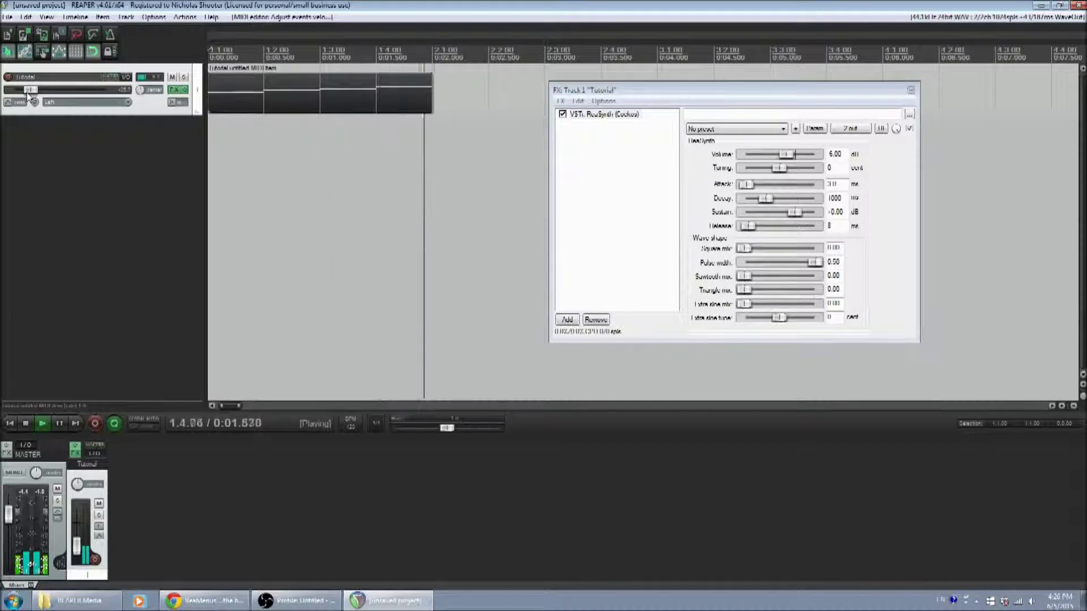
drag(28, 98, 54, 92)
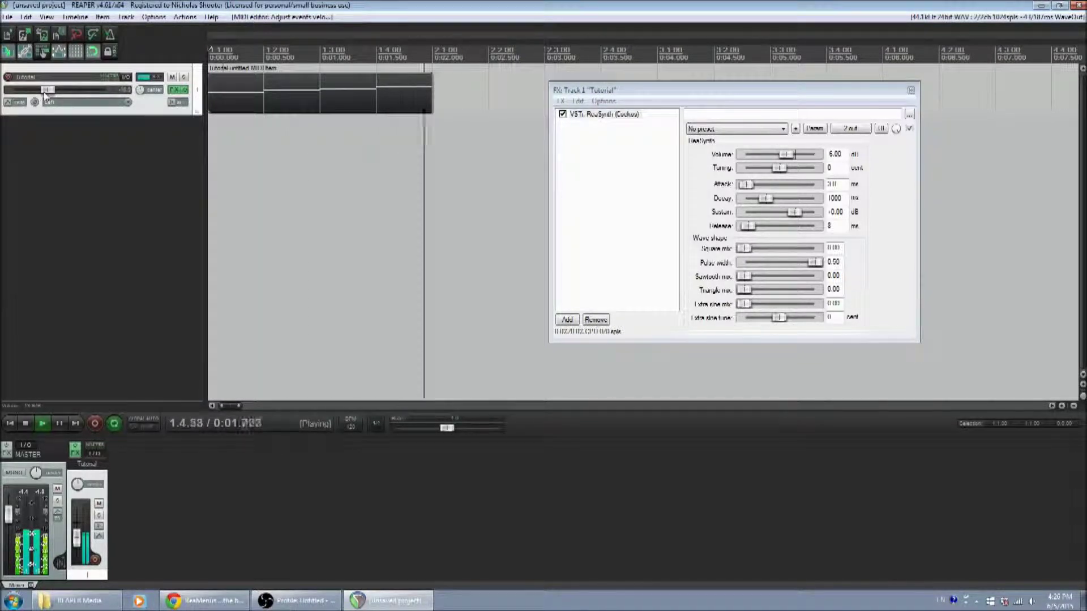
mouse_move(788, 154)
mouse_down()
mouse_move(813, 159)
mouse_move(786, 158)
mouse_up()
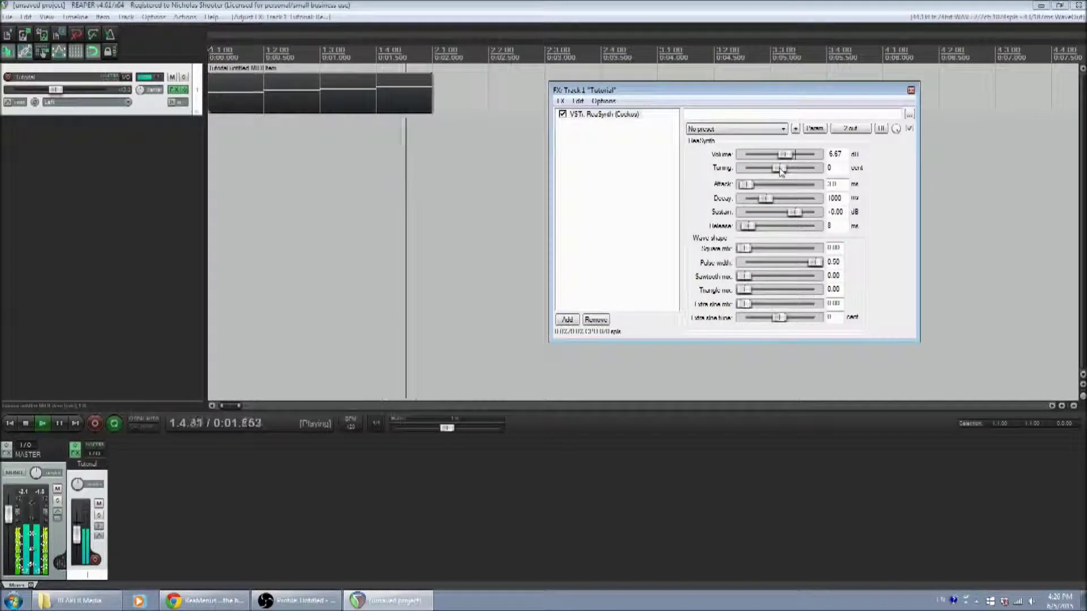
Try a ReaSynth tuning of -1200 cents, reset it to 0 cents, and stop the playback.
drag(779, 169, 743, 168)
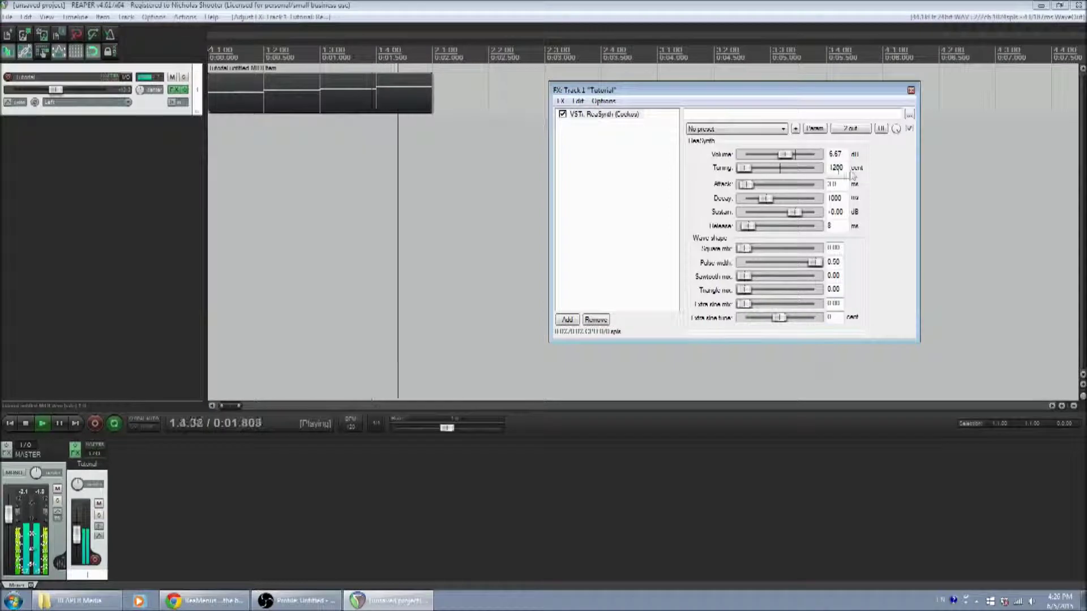
double_click(745, 168)
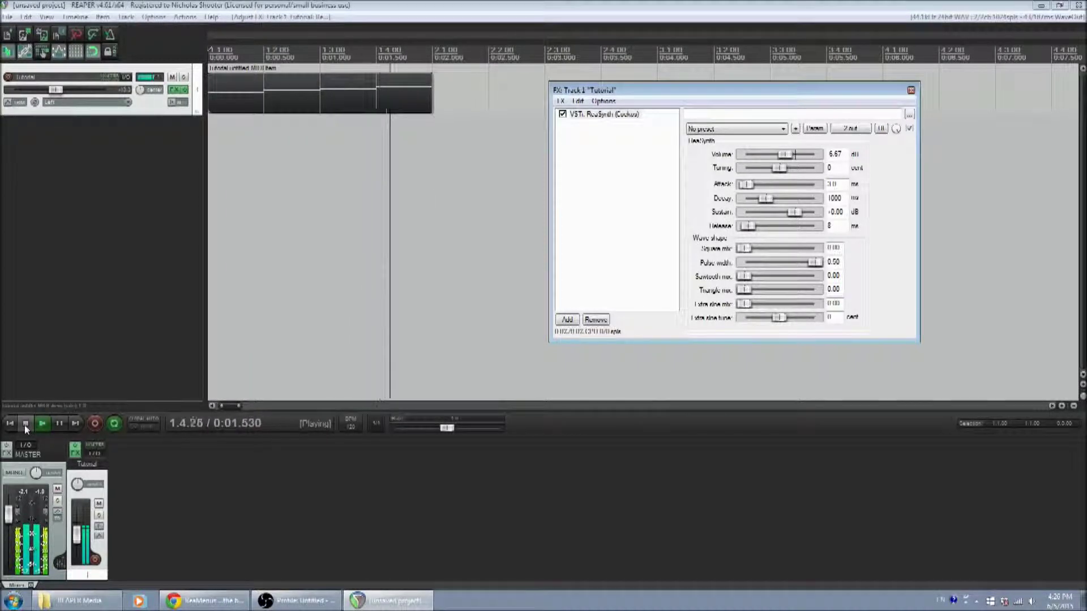
click(26, 424)
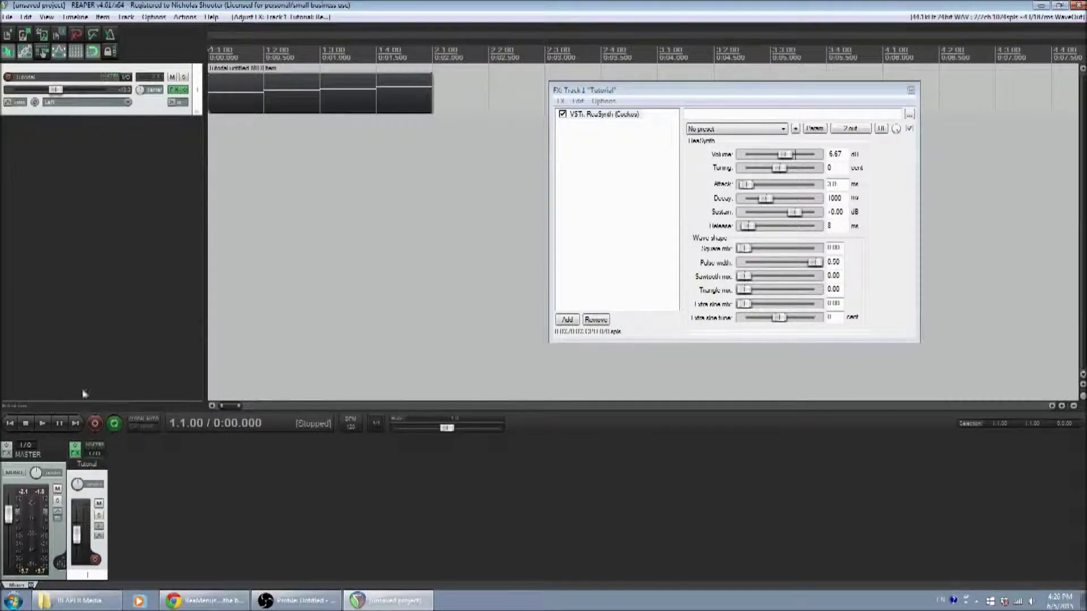
Restart the looped playback and try the ReaSynth envelope controls, leaving the decay at 993 ms.
click(43, 425)
mouse_move(765, 199)
mouse_down()
mouse_move(749, 201)
mouse_move(792, 218)
mouse_move(753, 226)
mouse_move(806, 226)
mouse_move(762, 214)
mouse_move(780, 216)
mouse_up()
double_click(780, 216)
double_click(808, 227)
double_click(752, 200)
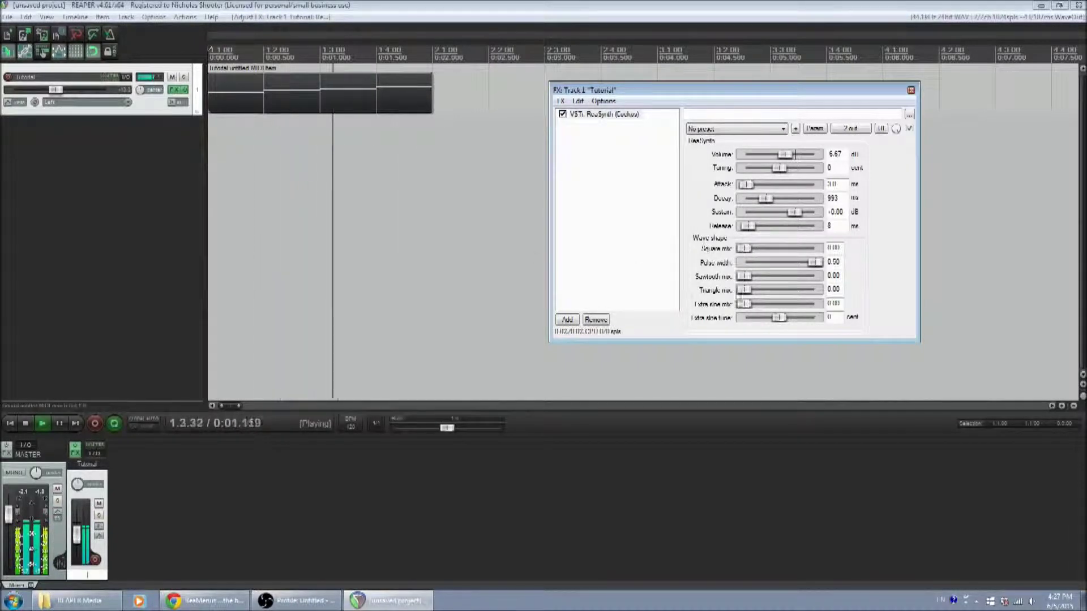
Set ReaSynth's square mix to 0.36, sawtooth mix to 0.84 and triangle mix to 0.73, and stop the playback.
drag(743, 248, 798, 249)
drag(743, 276, 799, 293)
drag(800, 249, 769, 249)
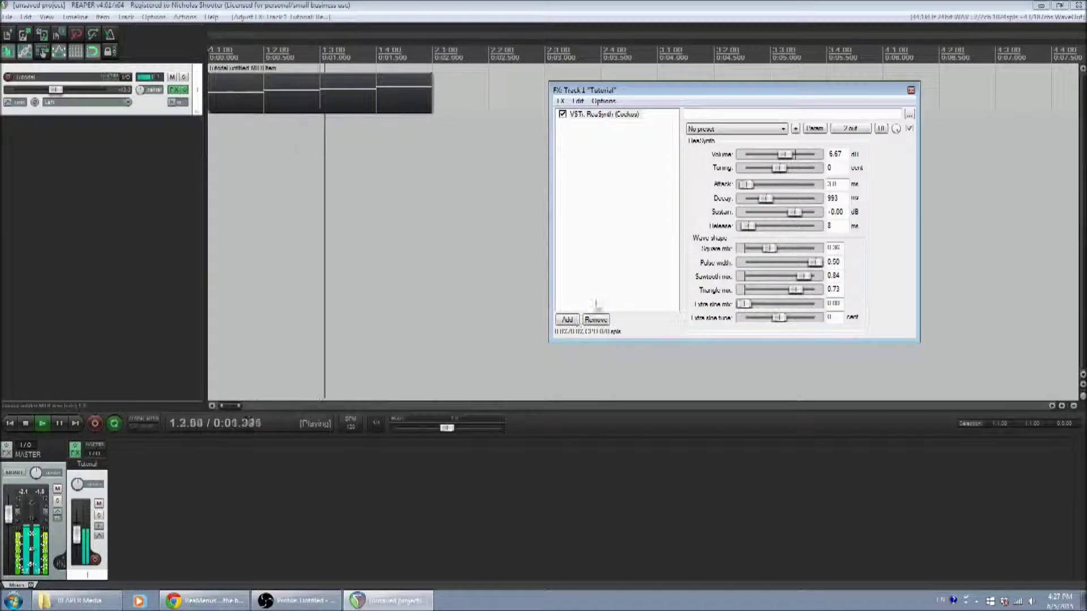
click(26, 424)
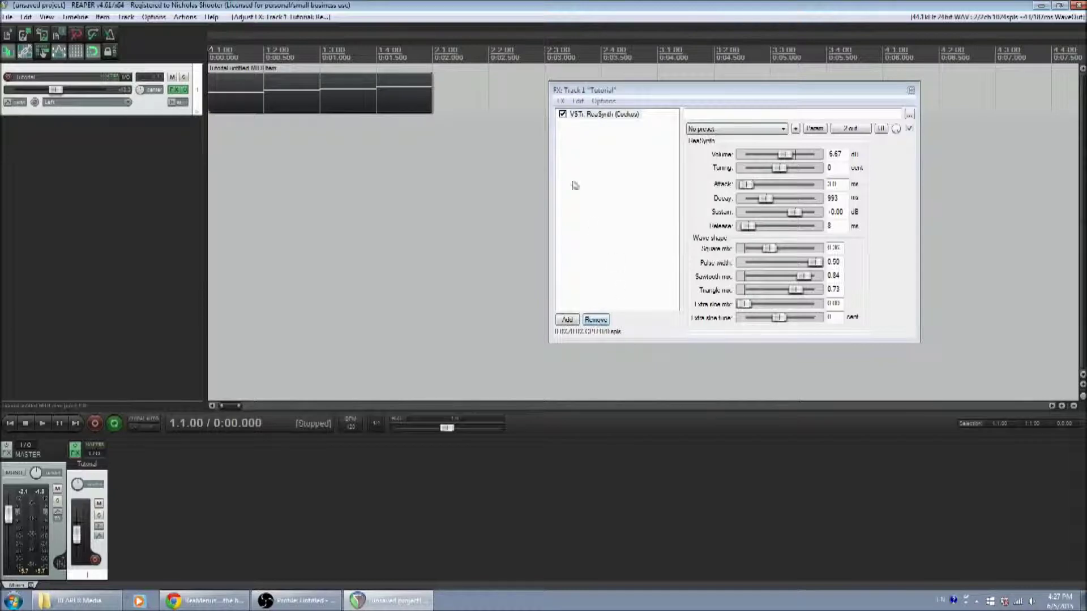
Reset all ReaSynth parameters to the factory default preset.
click(756, 129)
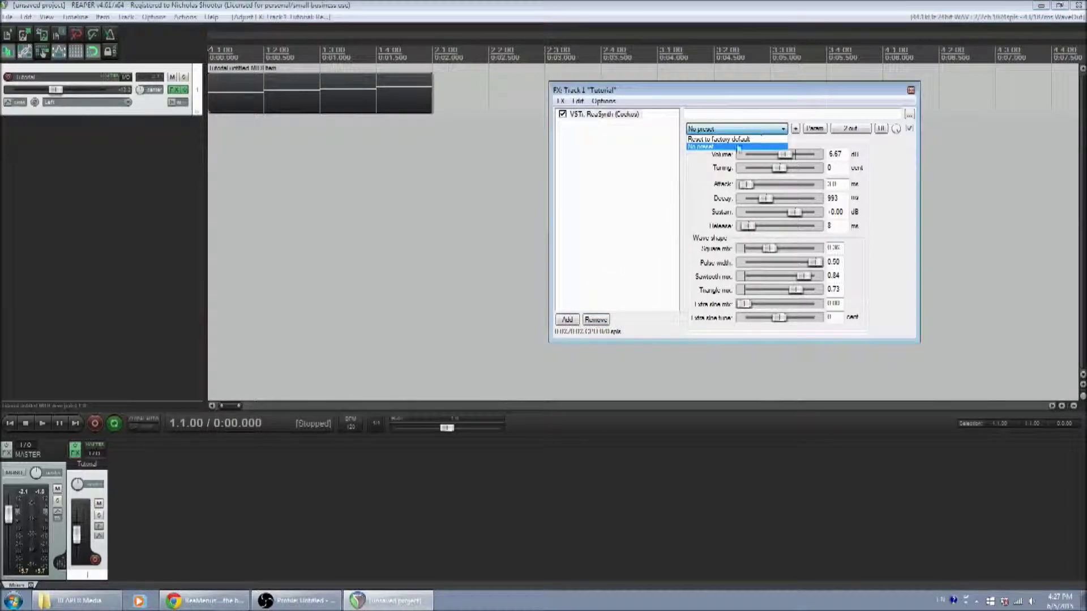
click(698, 169)
click(728, 129)
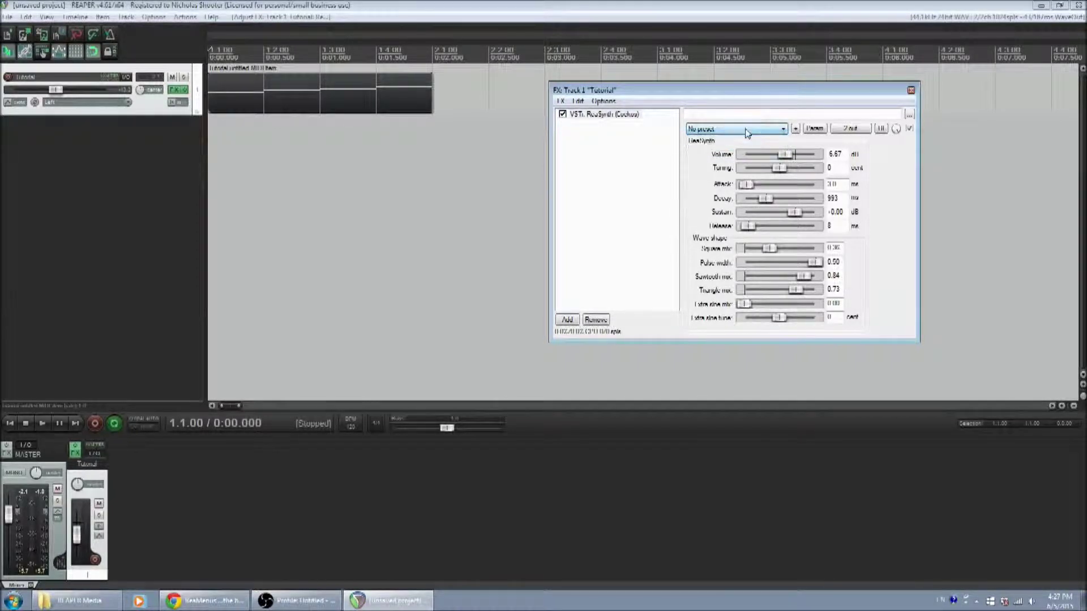
click(733, 142)
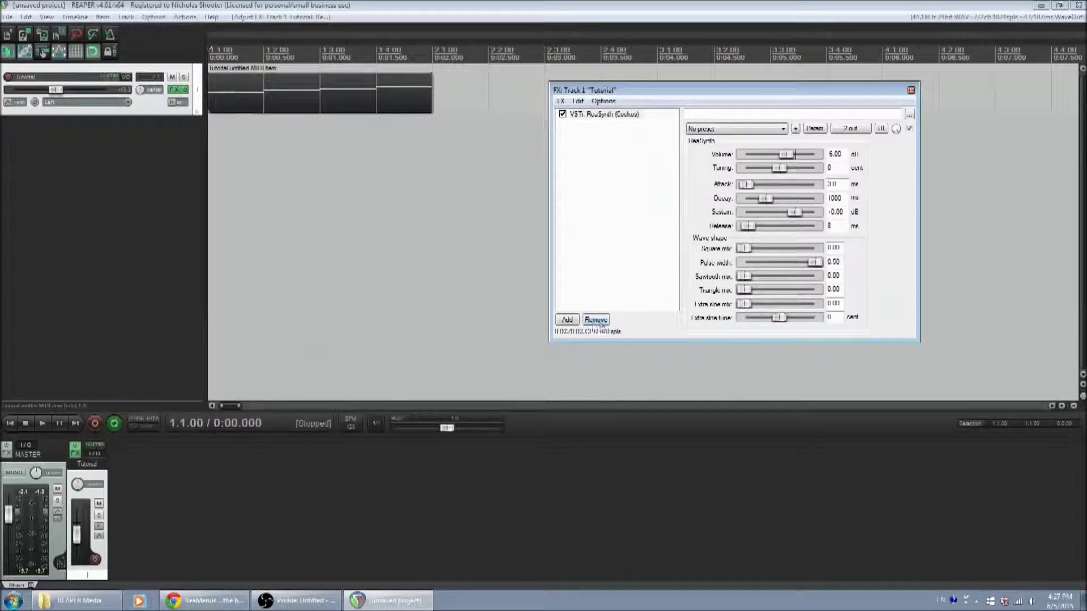
View the VST and VSTi categories in the track's Add FX dialog, and close both the dialog and the effects window.
drag(584, 95, 493, 88)
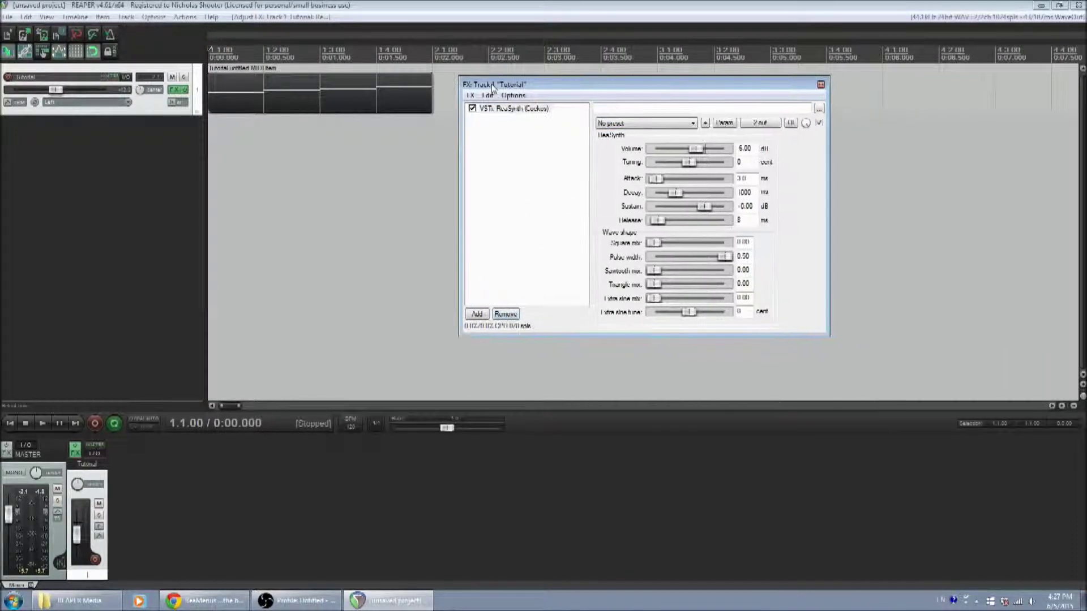
double_click(506, 132)
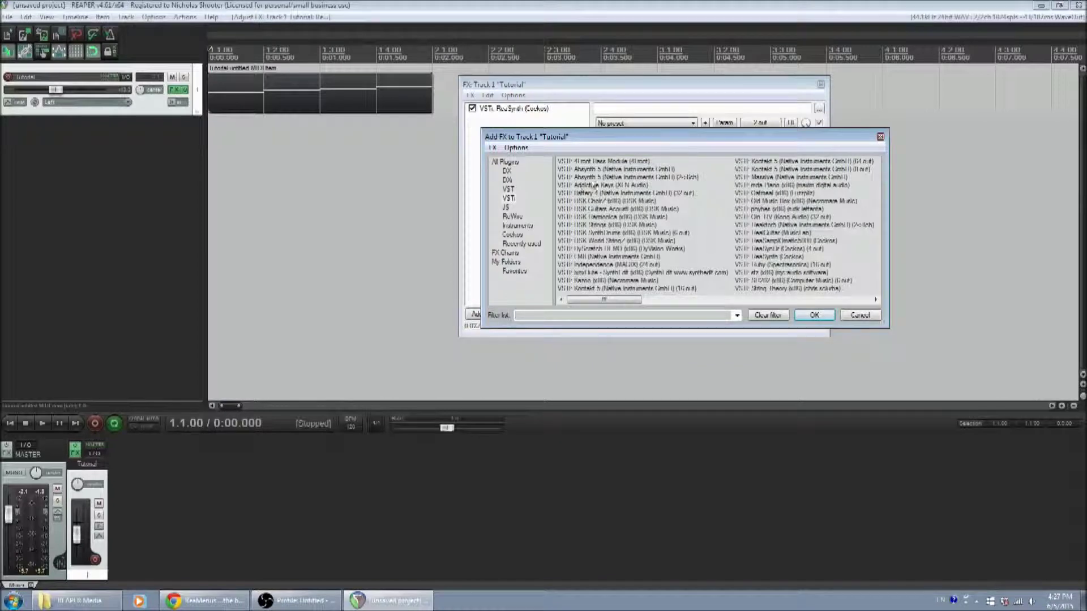
click(509, 190)
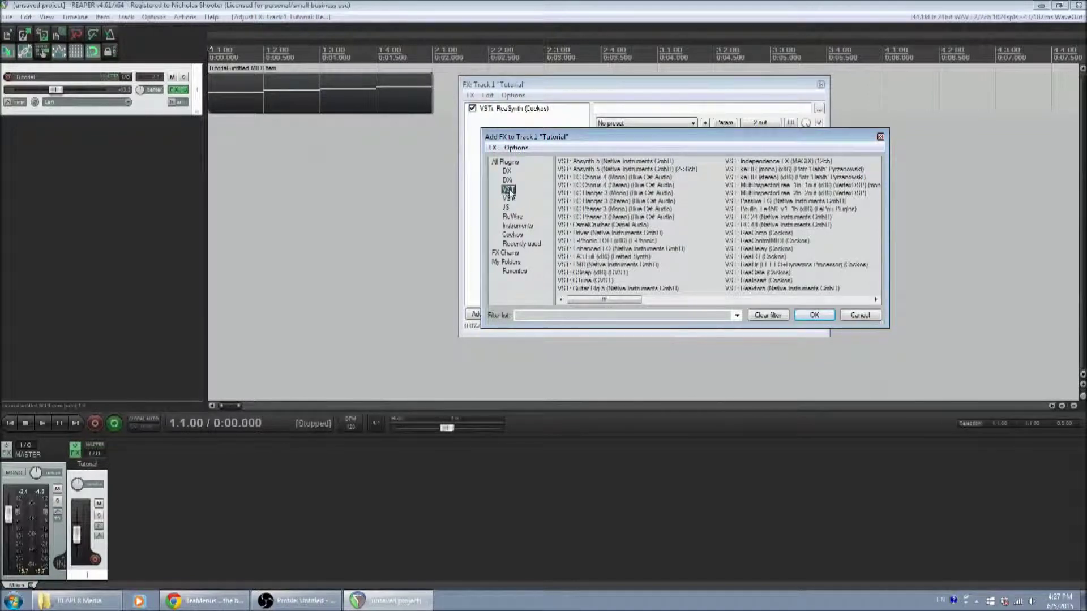
click(508, 198)
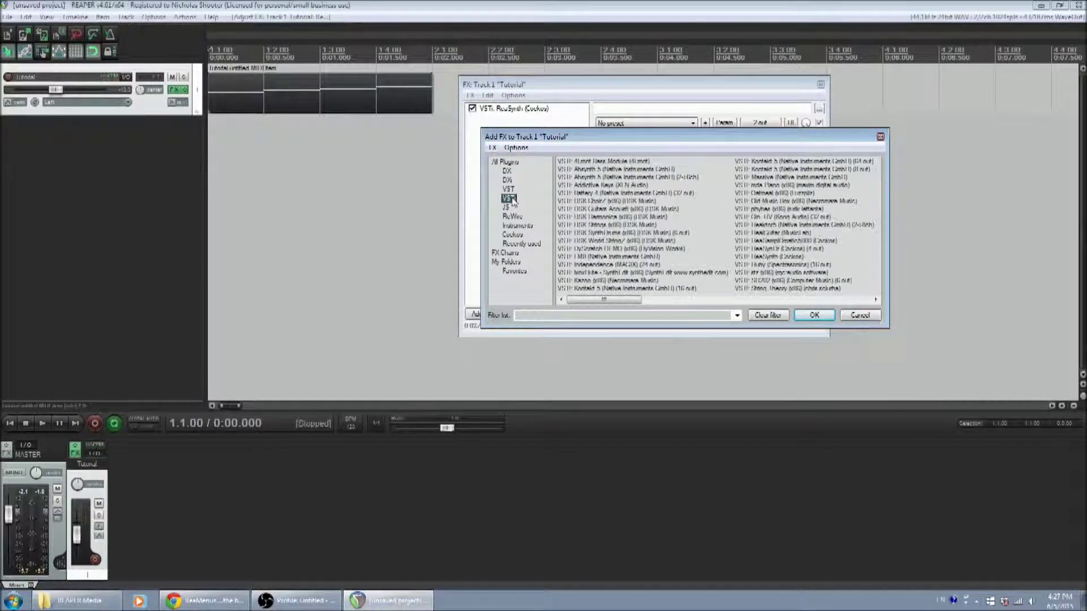
click(880, 138)
click(820, 85)
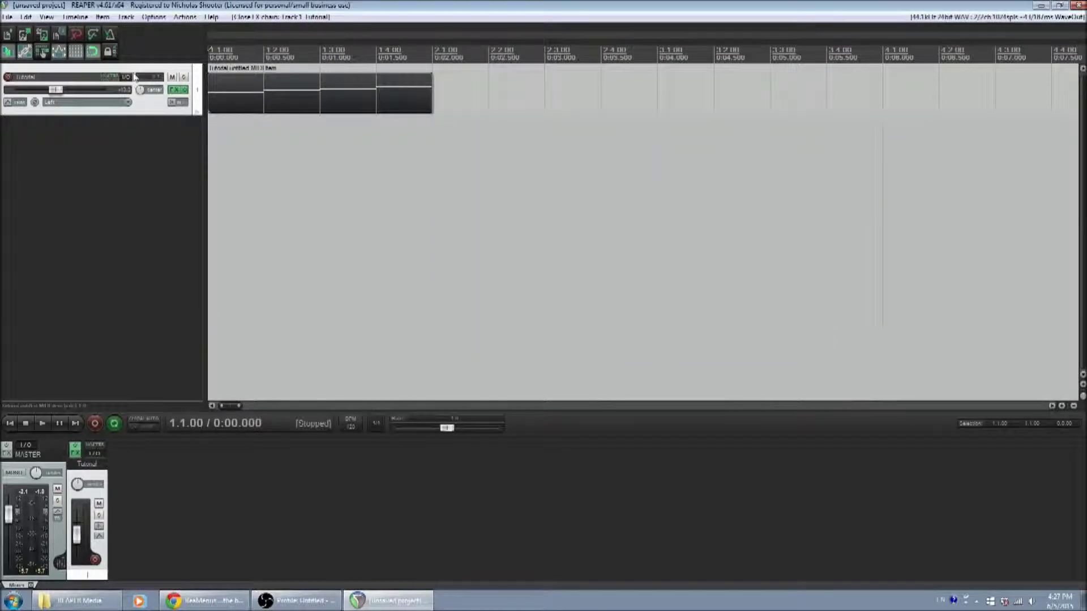
Reopen the Tutorial track's effects with the Add FX dialog beside them and browse the VSTi plugin list.
click(177, 90)
double_click(504, 127)
drag(539, 138, 697, 137)
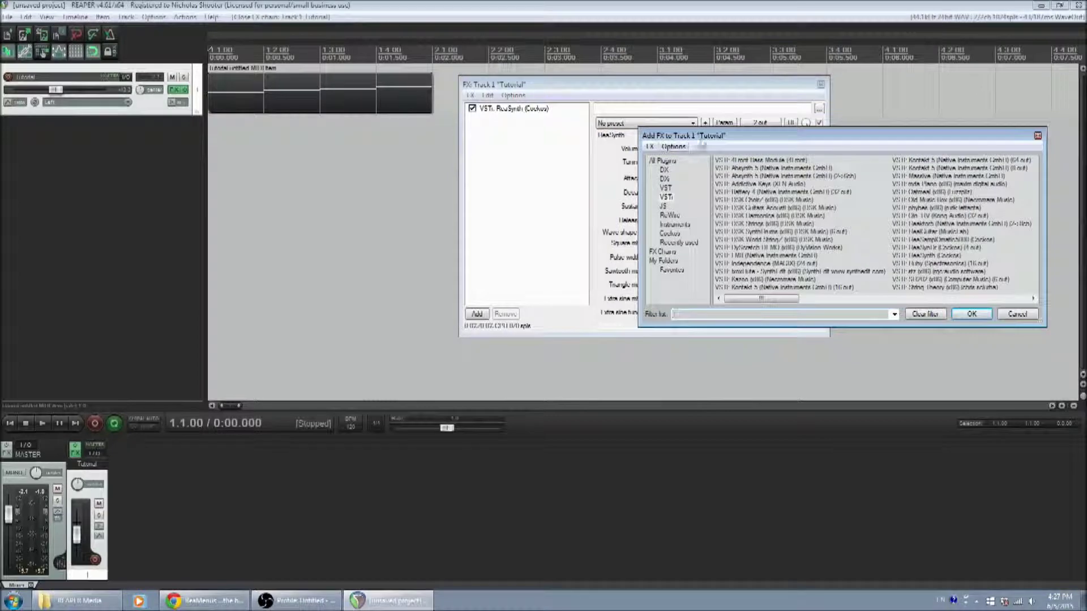
click(666, 197)
drag(761, 298, 835, 298)
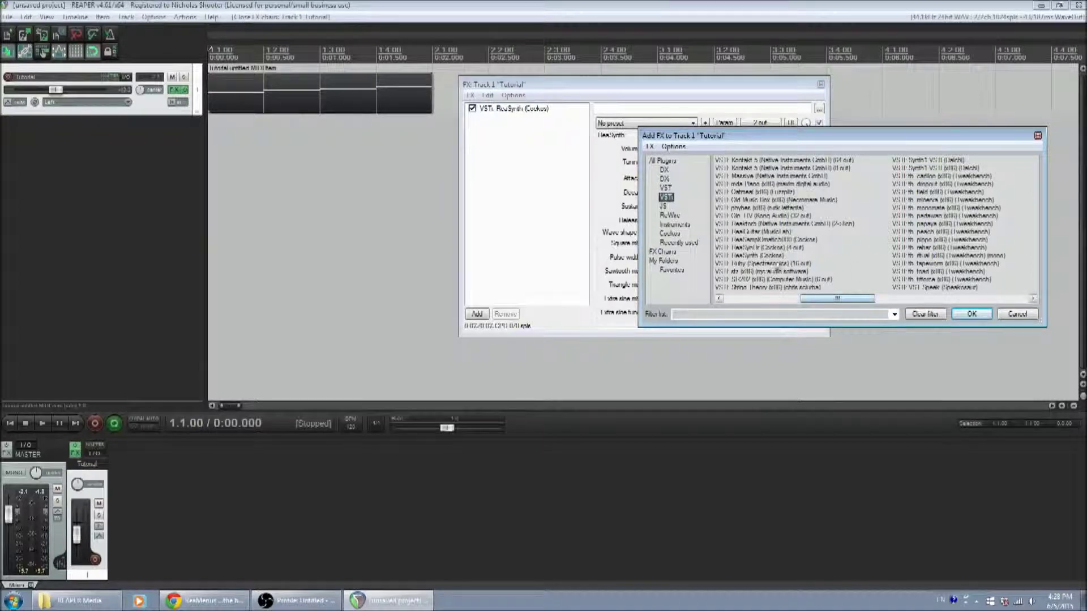
Point out individual VSTi instruments in the list, including Kontakt 5, mda Piano and String Theory, without adding any.
click(748, 176)
click(748, 168)
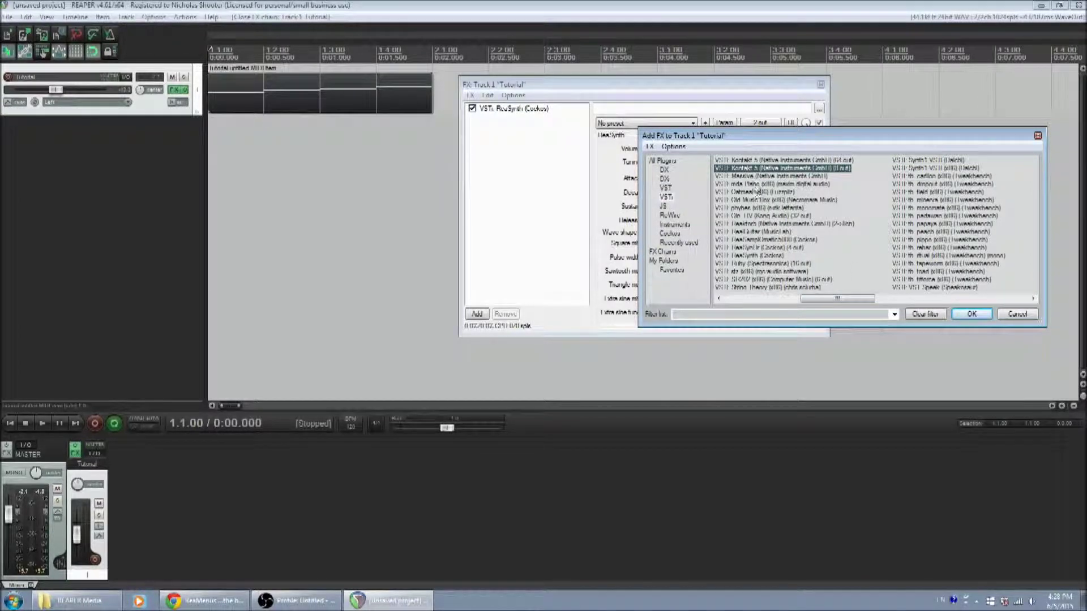
click(758, 184)
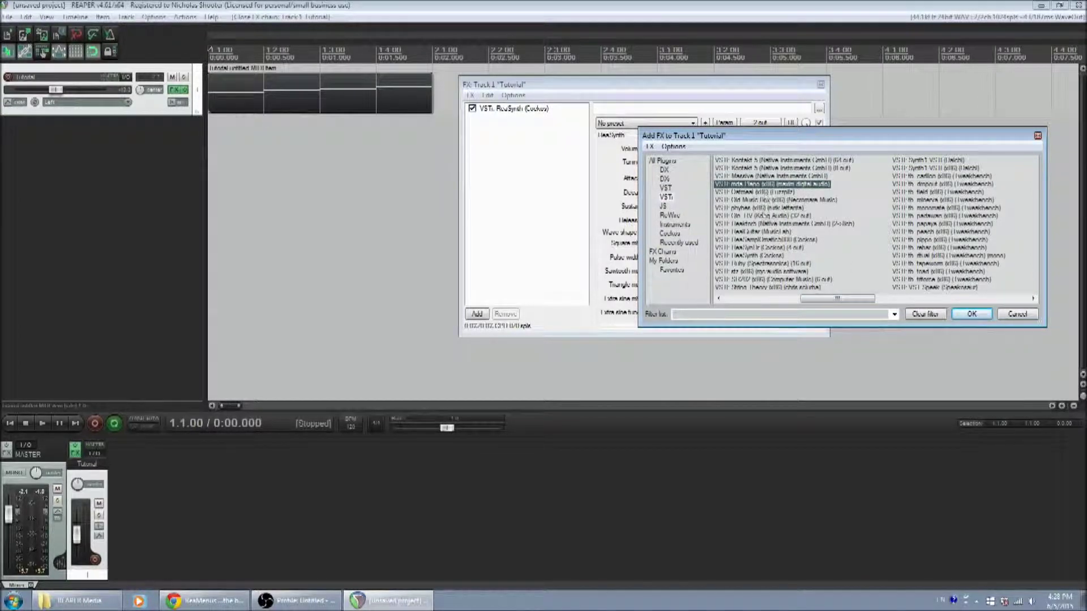
click(756, 264)
click(764, 287)
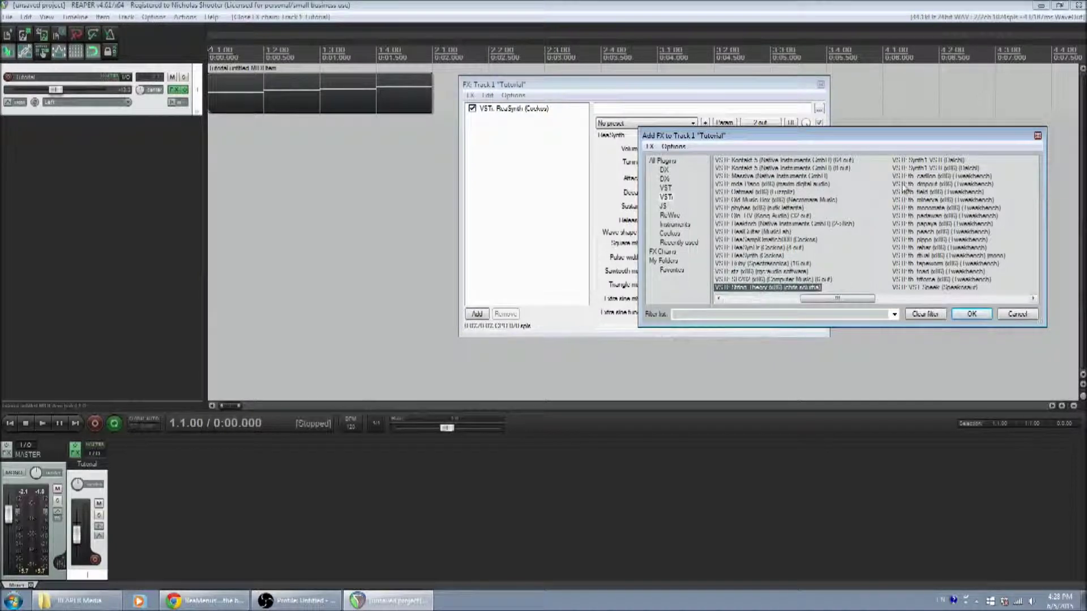
click(915, 161)
Switch the Add FX dialog to the VST category and browse its effect plugins.
drag(860, 298, 773, 294)
click(665, 187)
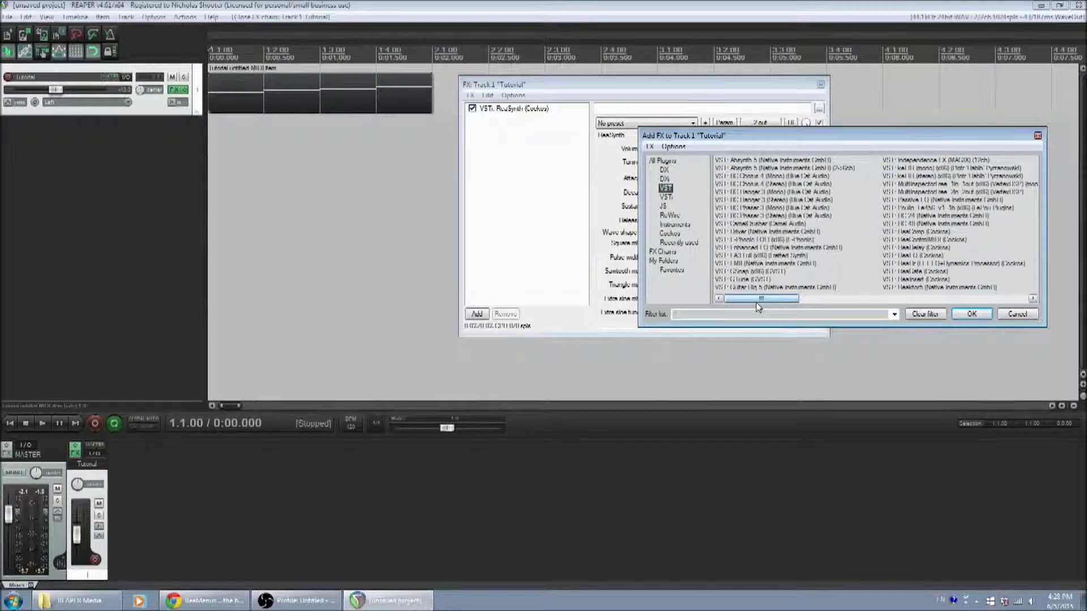
drag(757, 302, 837, 300)
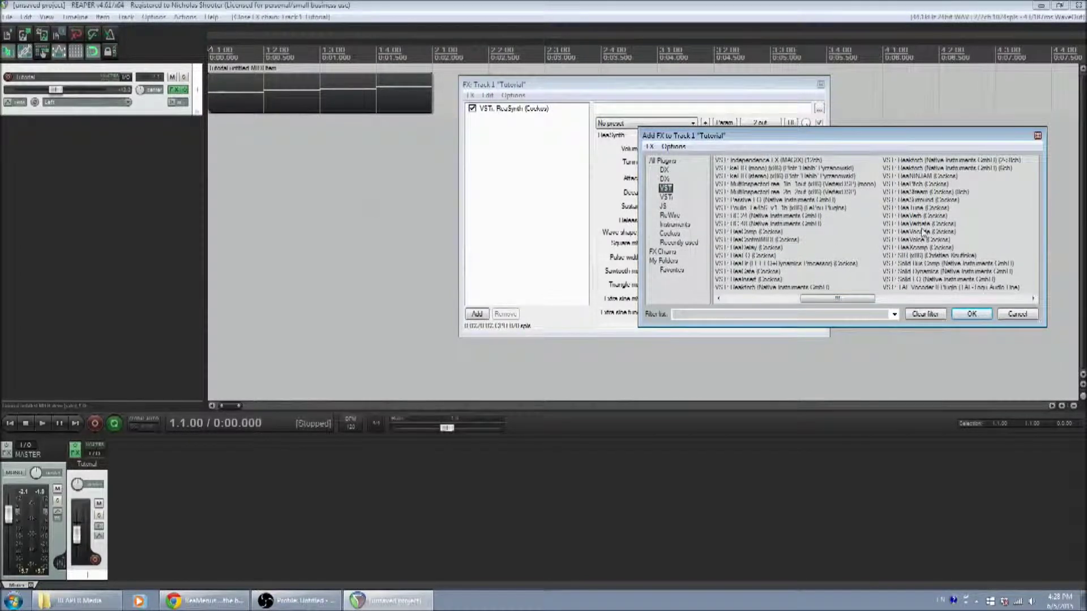
Look over the Cockos VST effects and add ReaVerb to the Tutorial track's effects chain.
click(906, 185)
shift+click(938, 249)
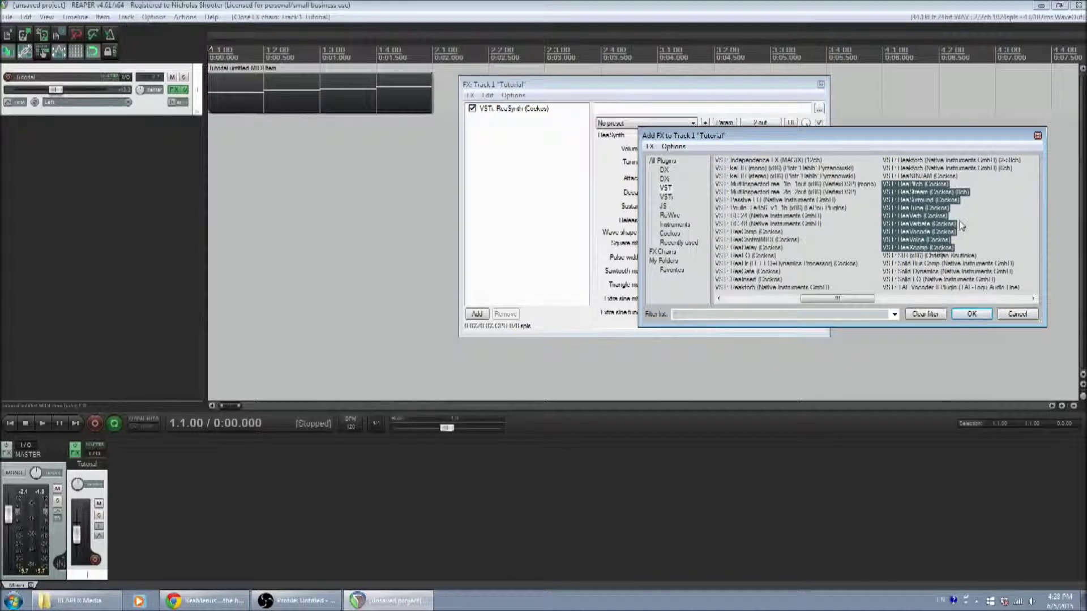
click(921, 247)
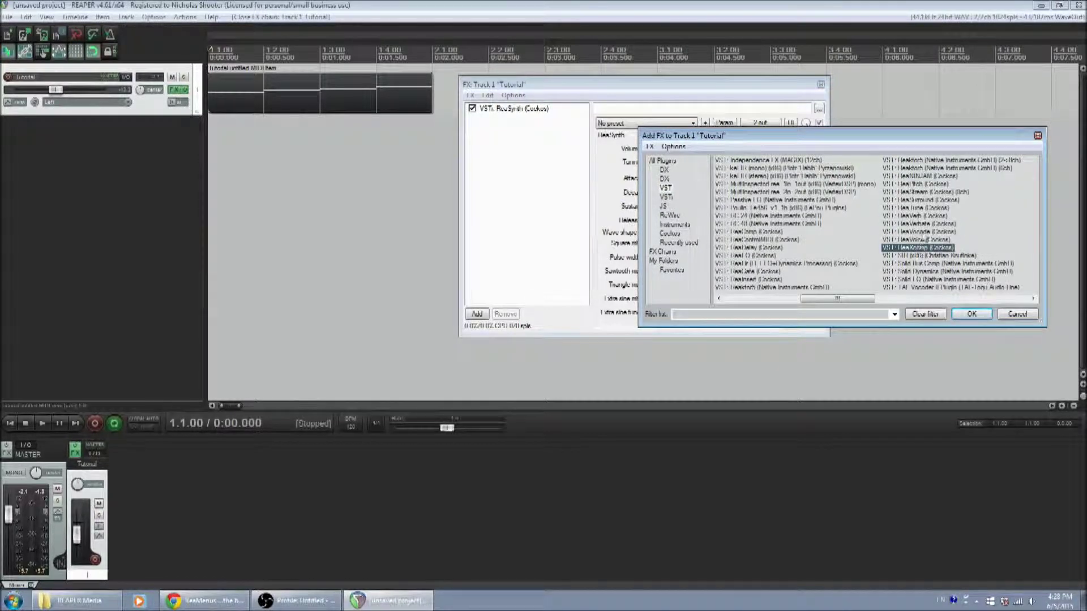
click(927, 225)
click(923, 216)
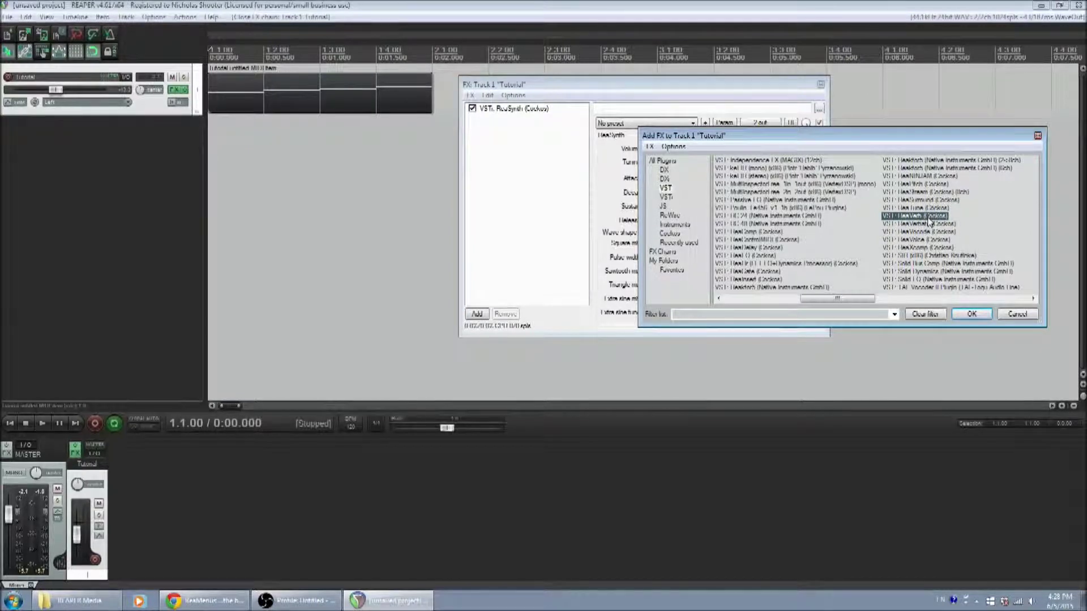
double_click(917, 217)
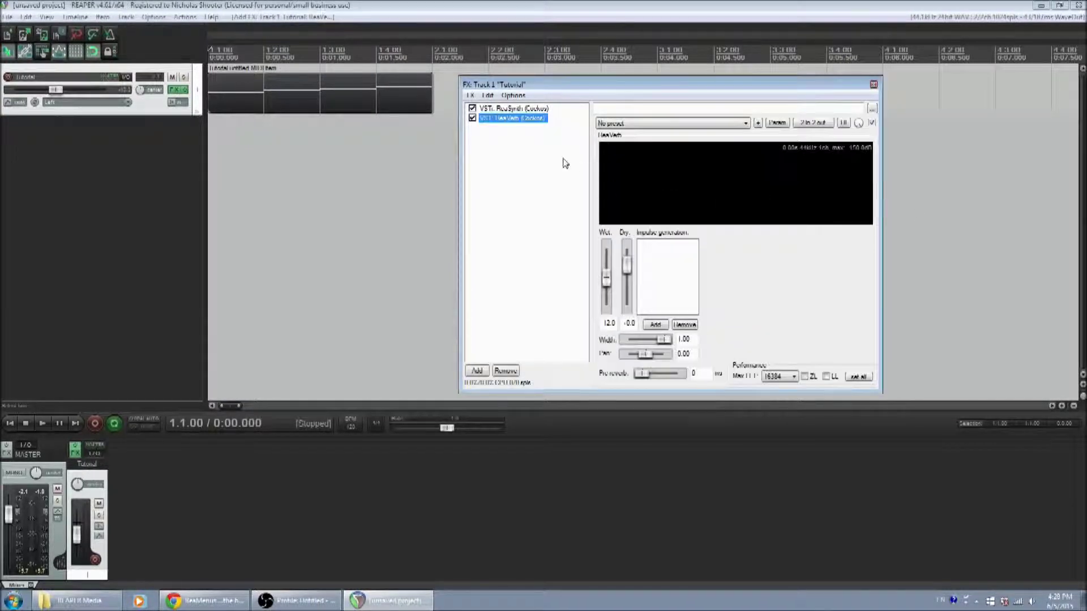
drag(605, 94, 607, 81)
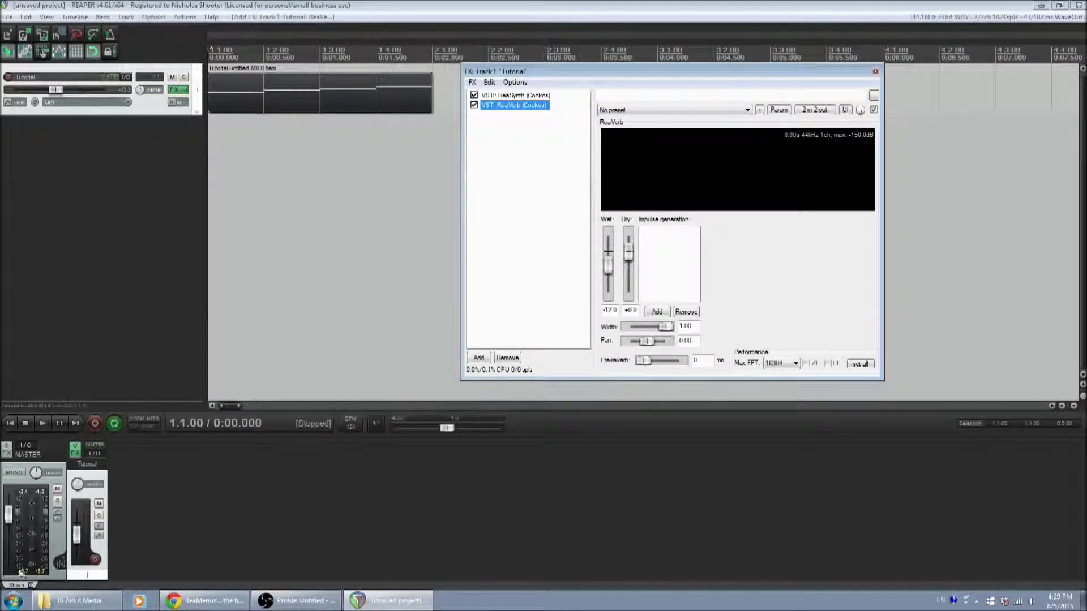
Play the MIDI item briefly through ReaVerb without a preset, and load the user preset sweetverbo.
click(42, 423)
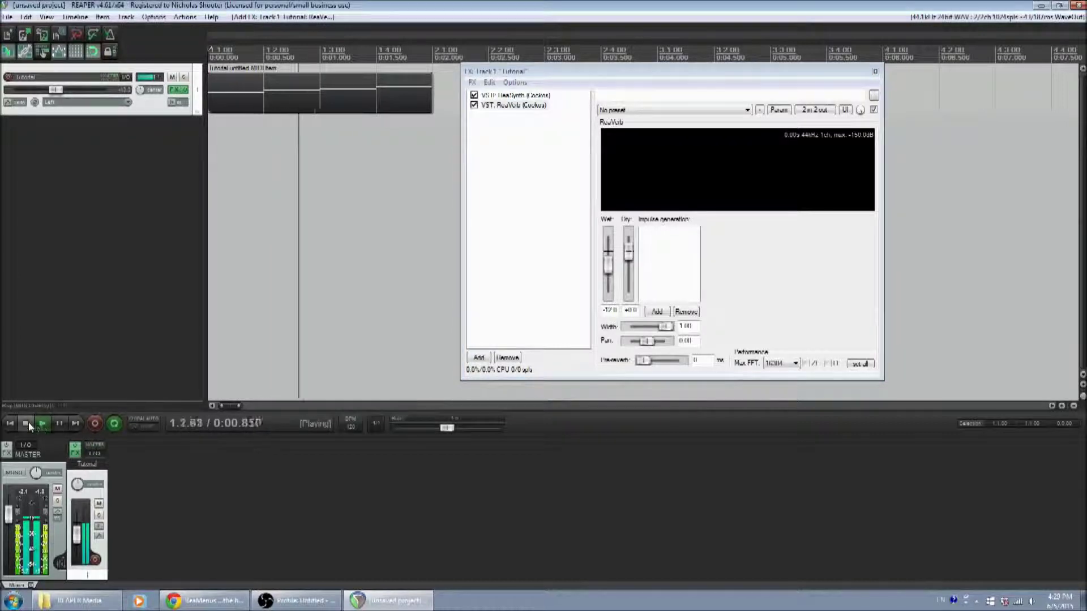
click(26, 424)
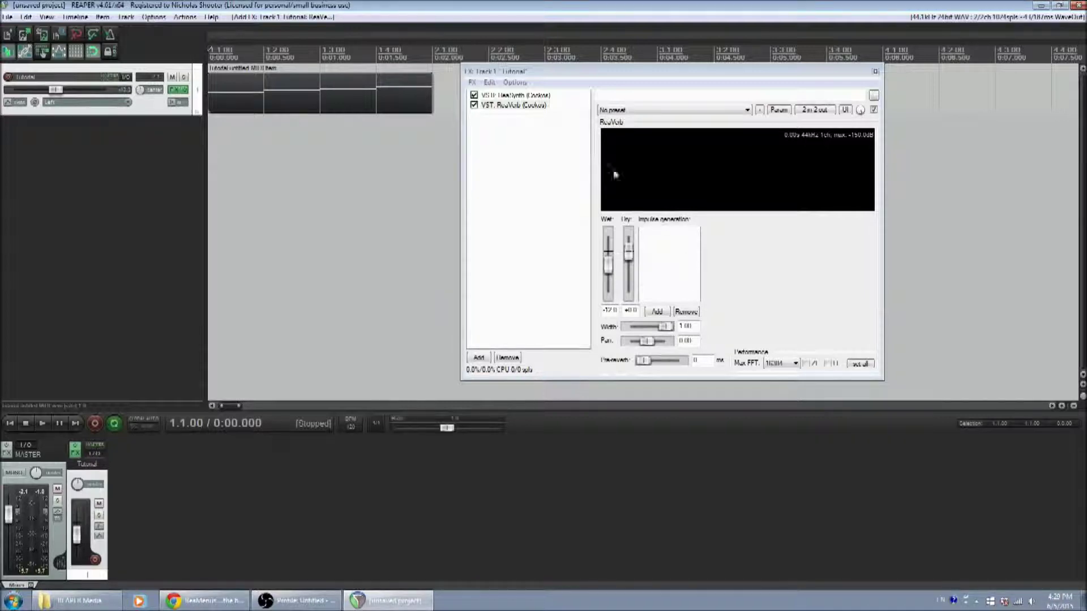
click(645, 113)
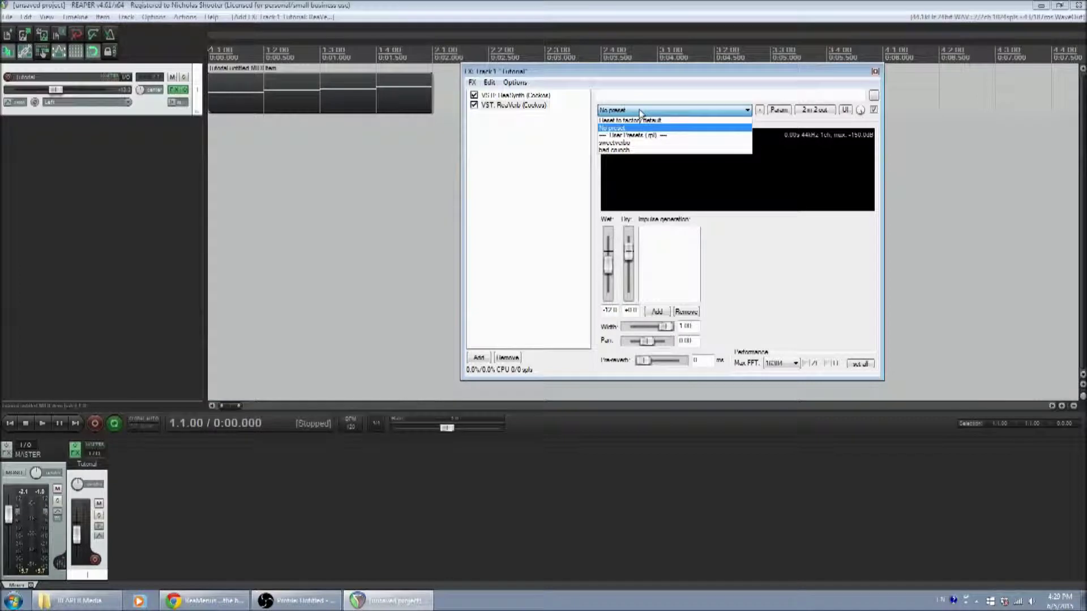
click(621, 143)
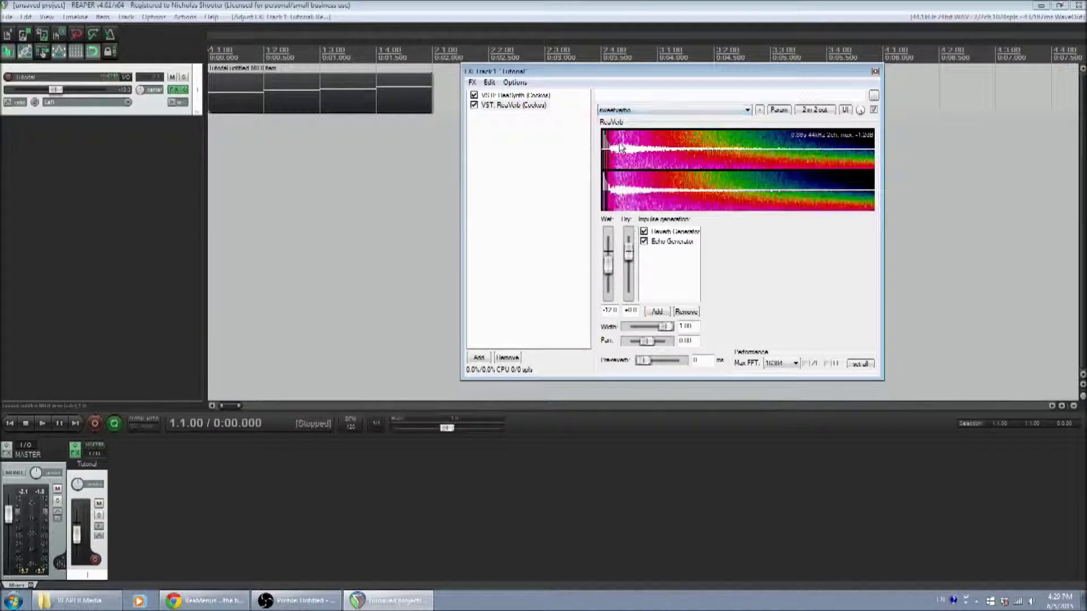
View the settings of ReaVerb's Reverb Generator and Echo Generator, and play the item to hear the loaded preset.
click(678, 233)
click(678, 242)
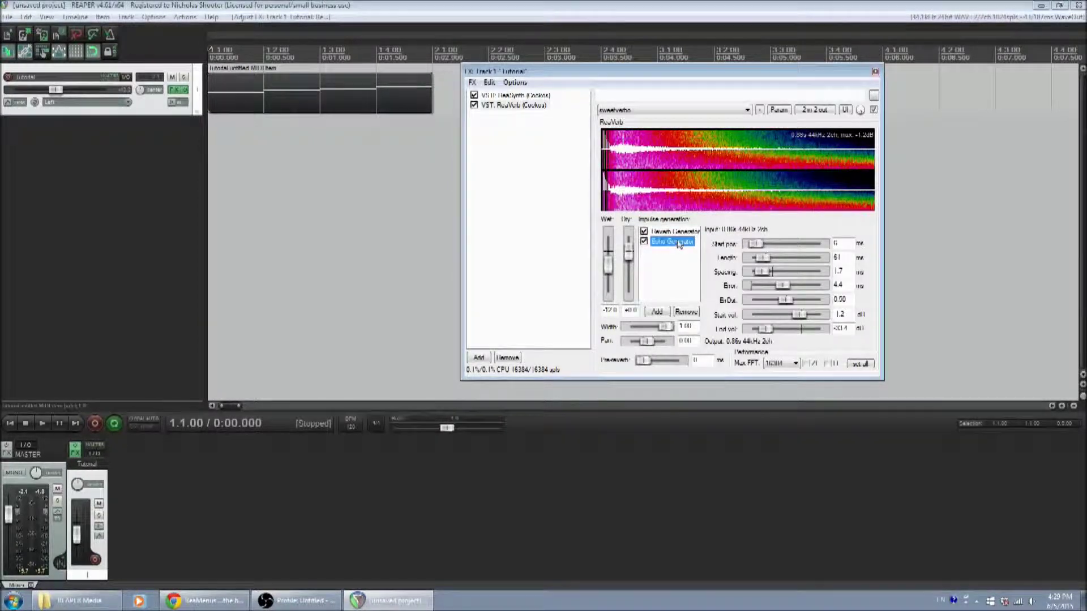
click(684, 232)
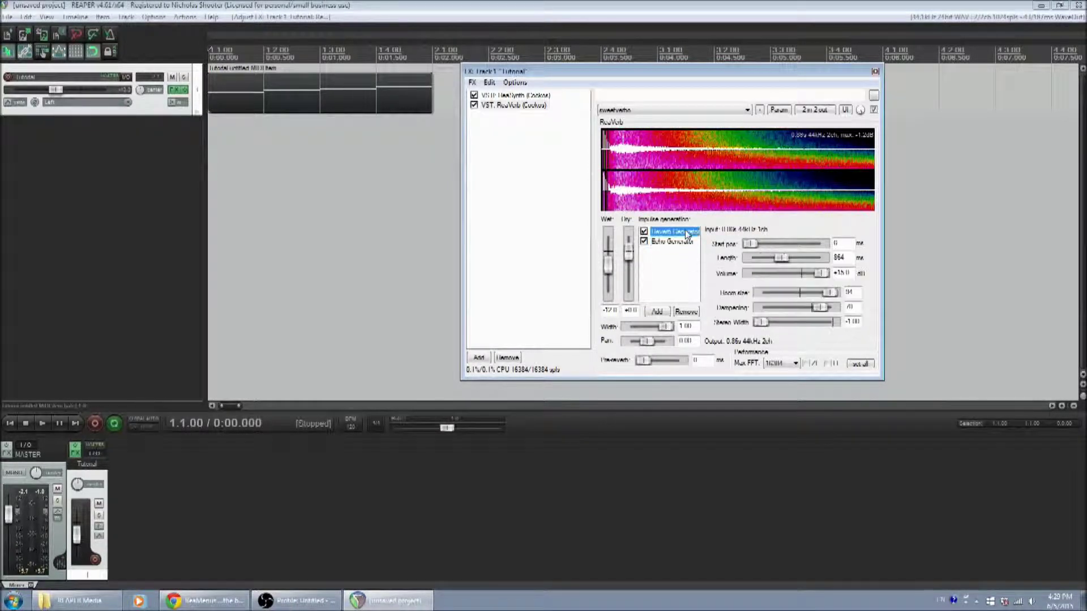
click(40, 423)
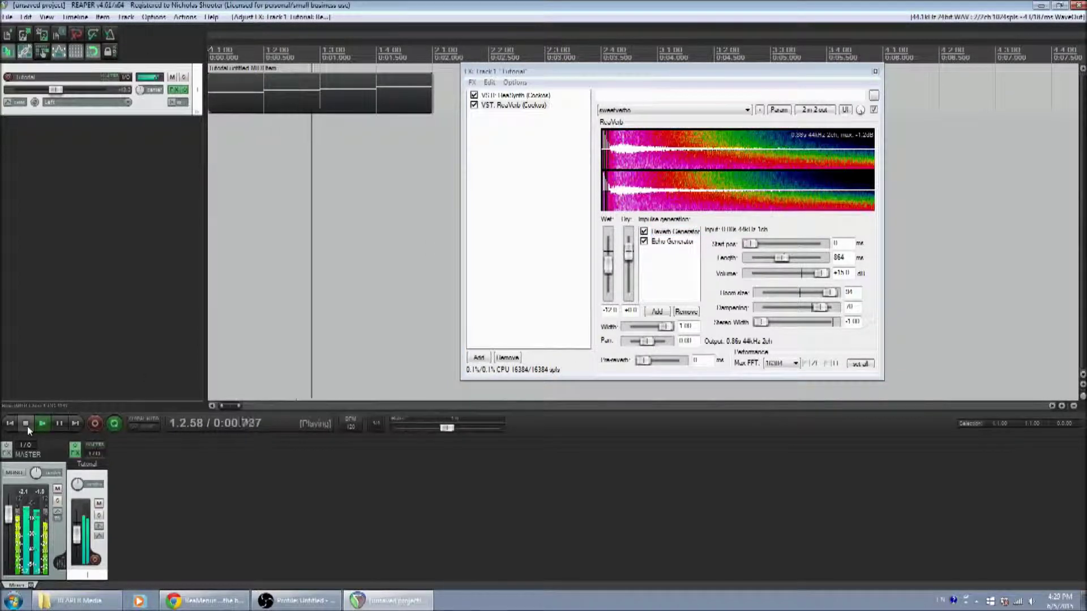
click(25, 424)
Turn repeat off, lower ReaVerb's Wet level to -inf, and play the item to hear only the dry signal.
click(115, 424)
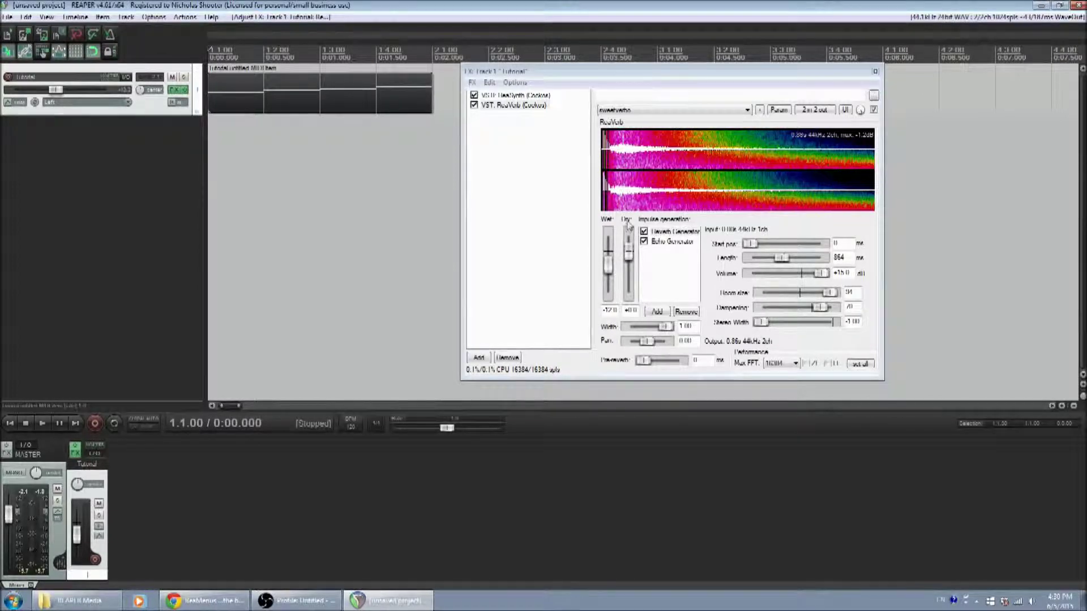
drag(607, 263, 603, 321)
key(space)
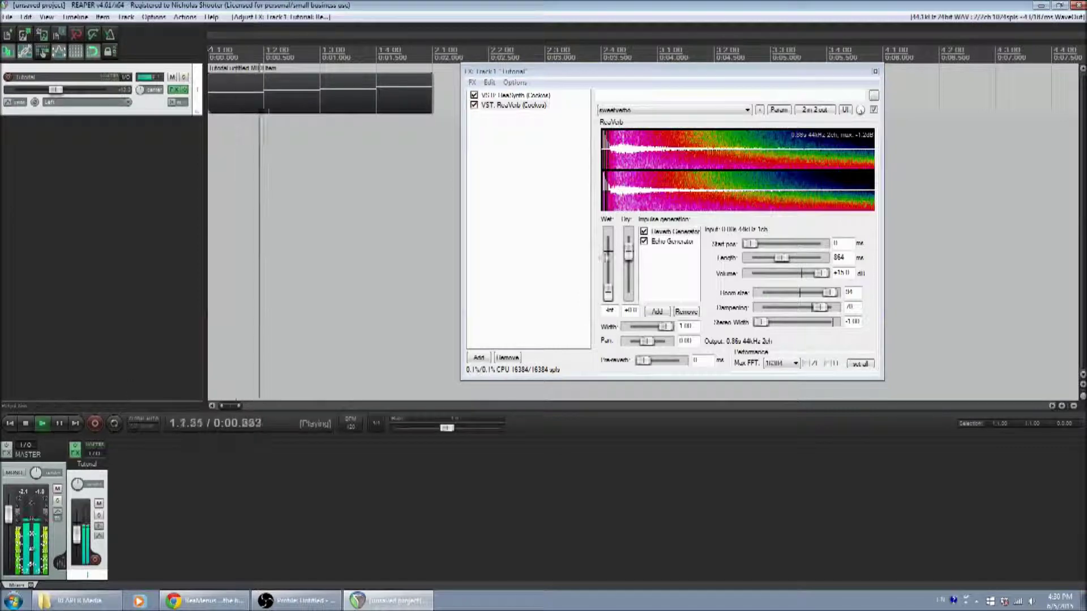
key(space)
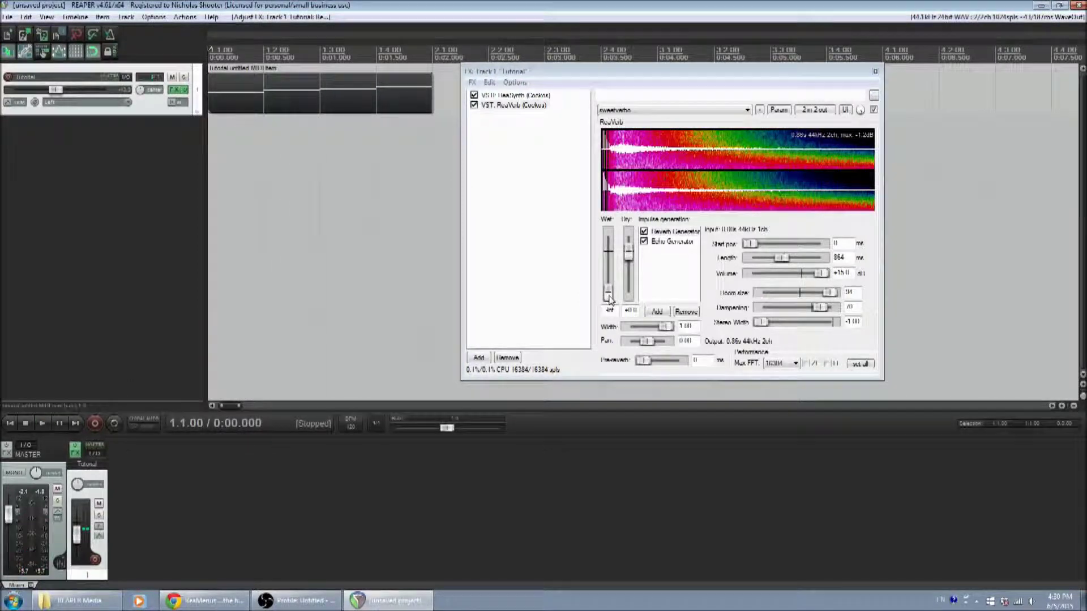
Turn repeat on and raise ReaVerb's Wet level to about -15.3 dB during playback, clearing the master's clip indicator.
click(114, 423)
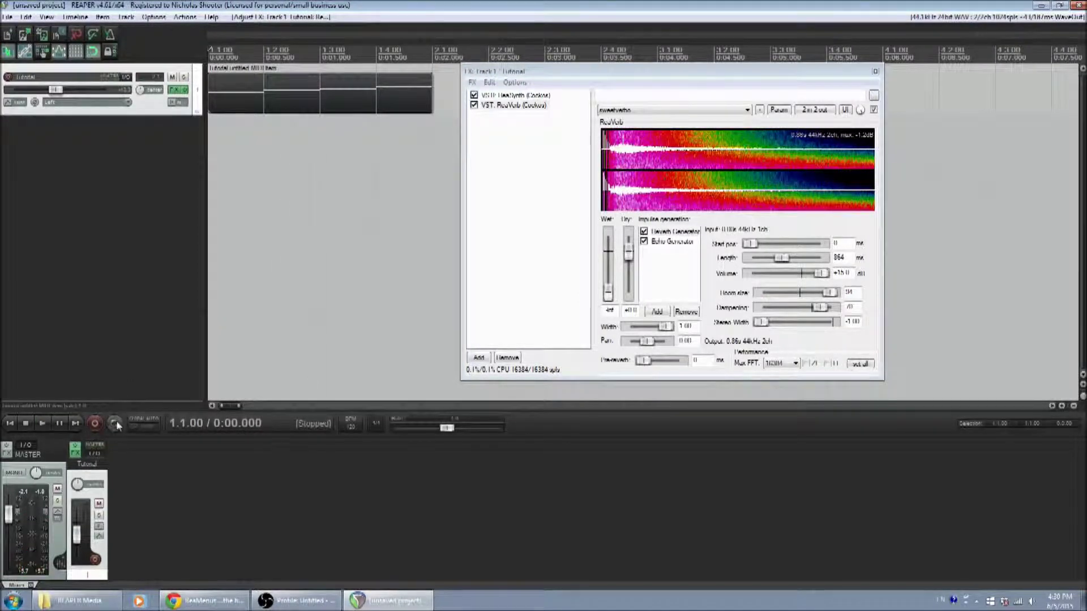
click(46, 423)
drag(608, 292, 609, 263)
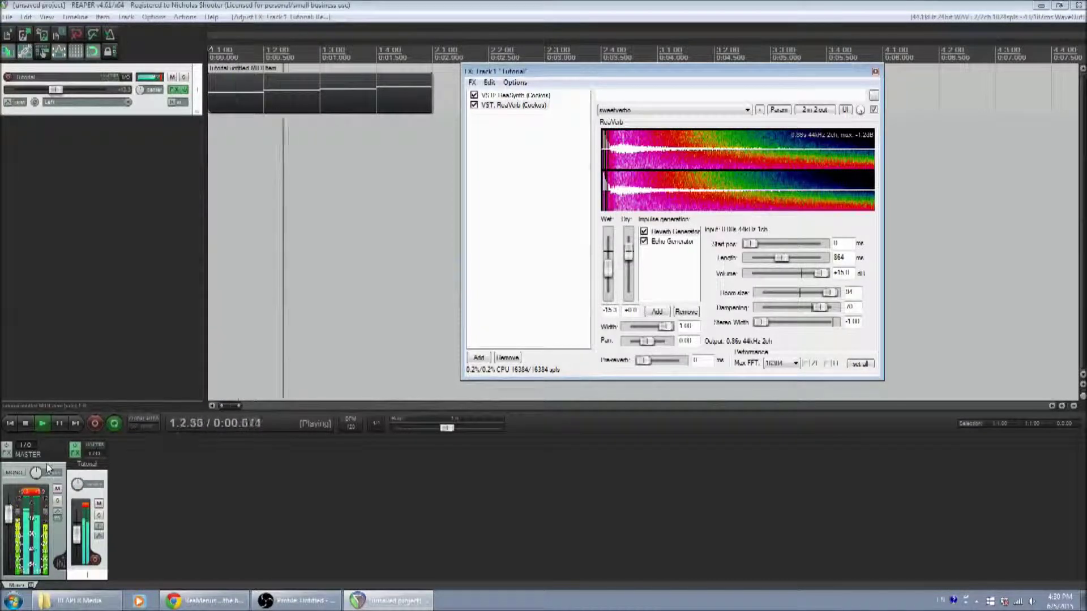
click(30, 503)
key(space)
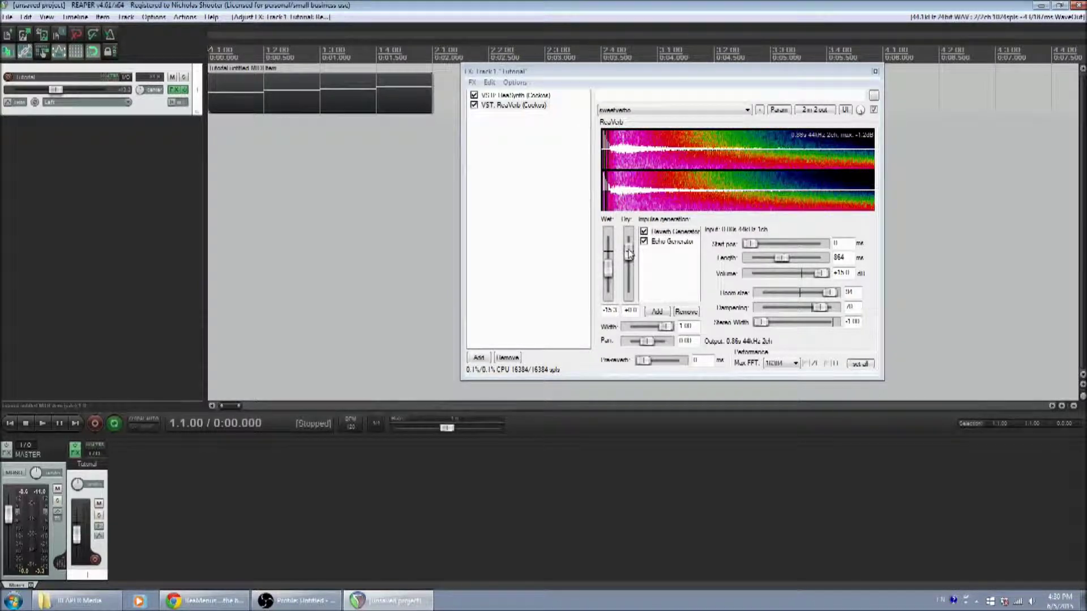
Demonstrate ReaVerb's wet signal alone by playing with Dry at -inf, and reset Dry to its default 0.0 dB.
drag(629, 254, 628, 292)
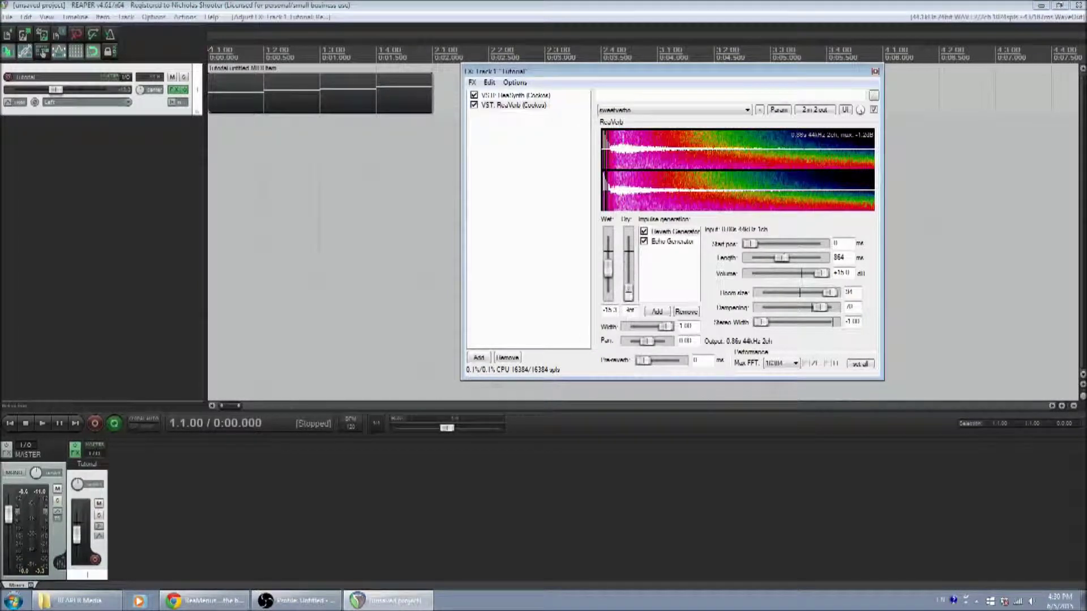
click(49, 424)
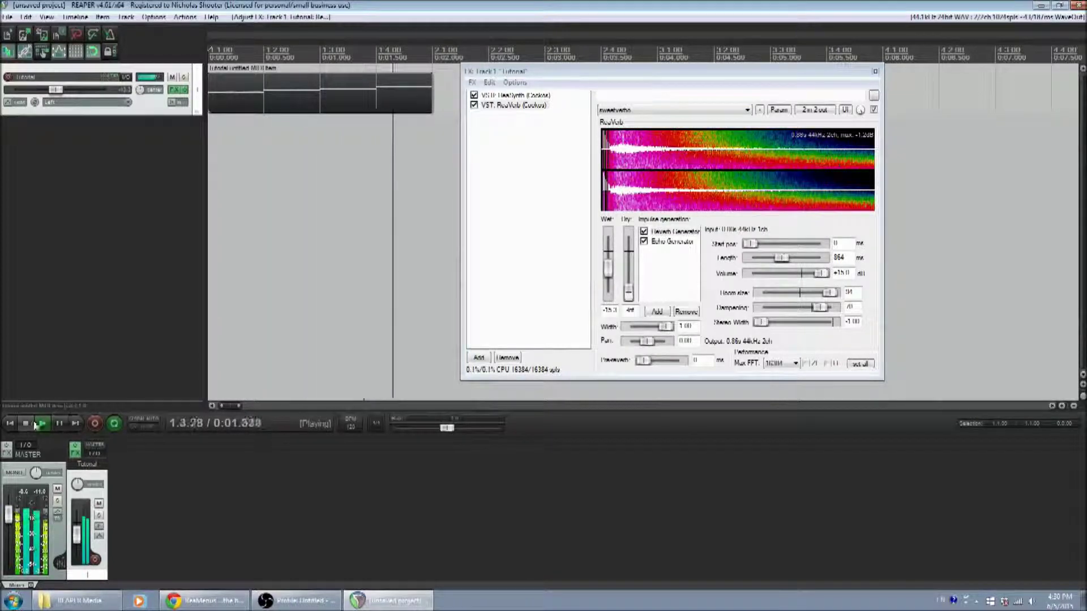
click(29, 422)
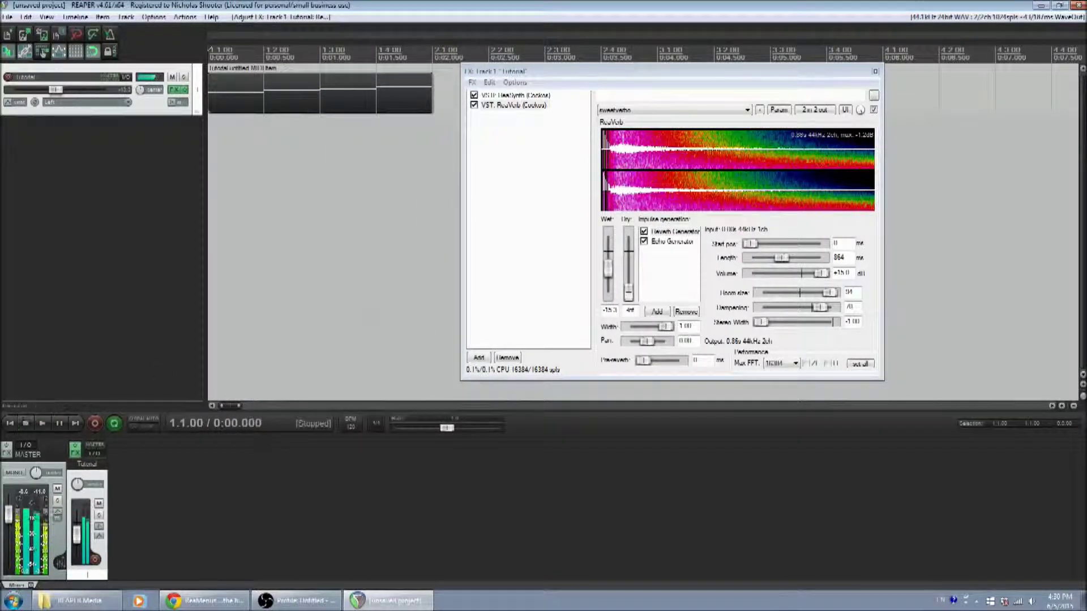
double_click(628, 292)
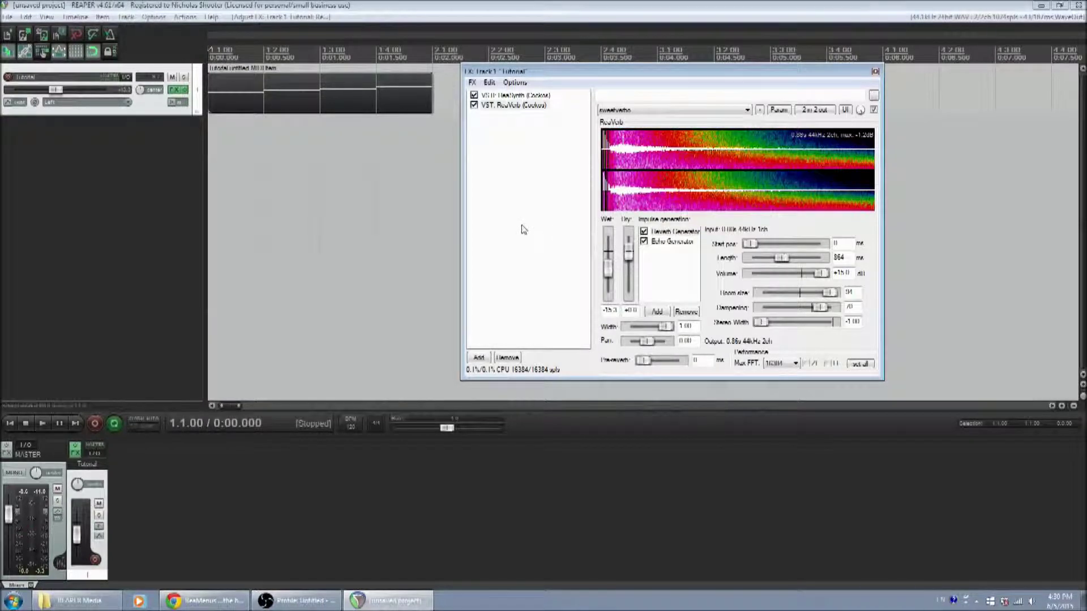
Add the ReaEQ VST effect to the Tutorial track and play the item to view its frequency spectrum.
double_click(532, 131)
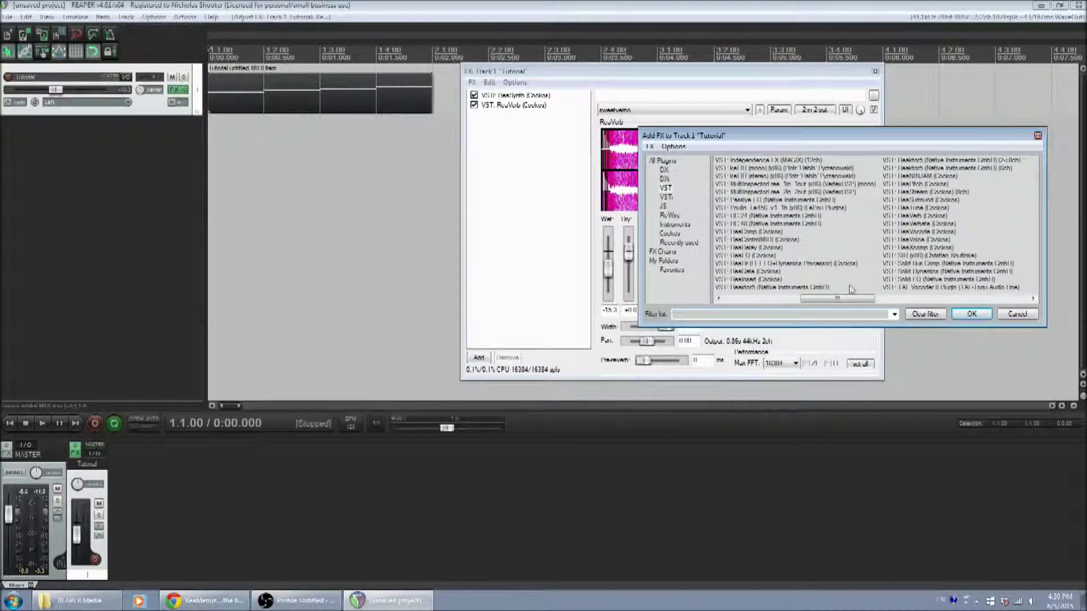
double_click(761, 256)
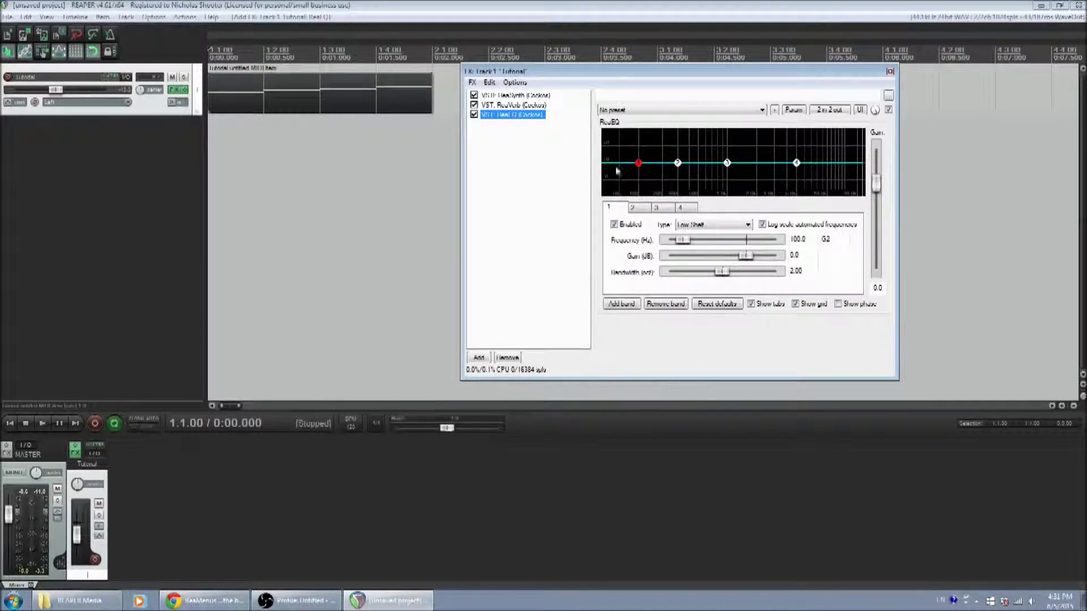
mouse_move(638, 167)
mouse_move(800, 169)
click(42, 425)
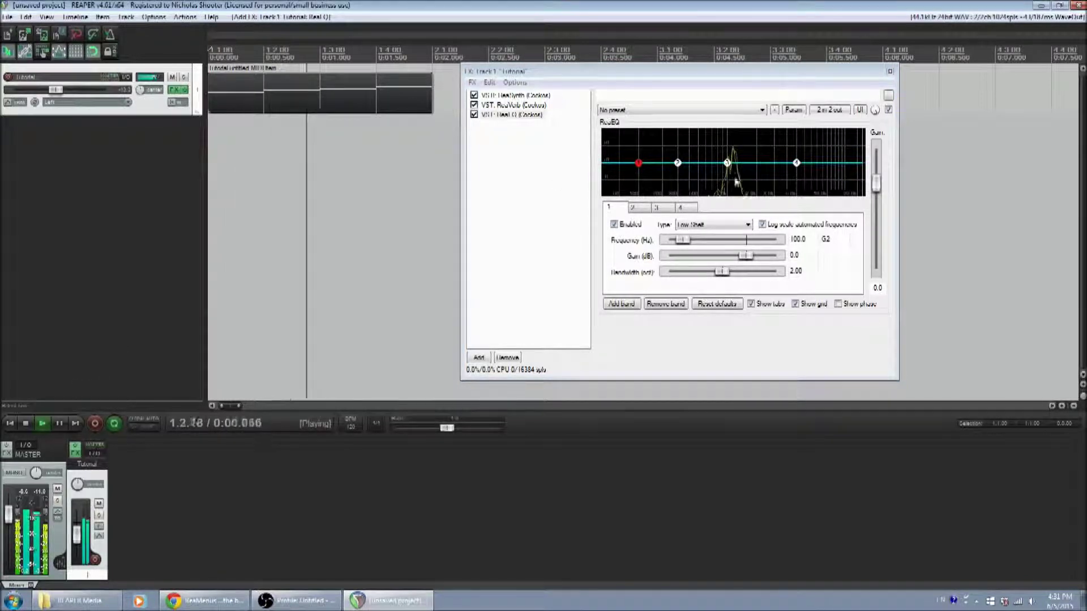
key(space)
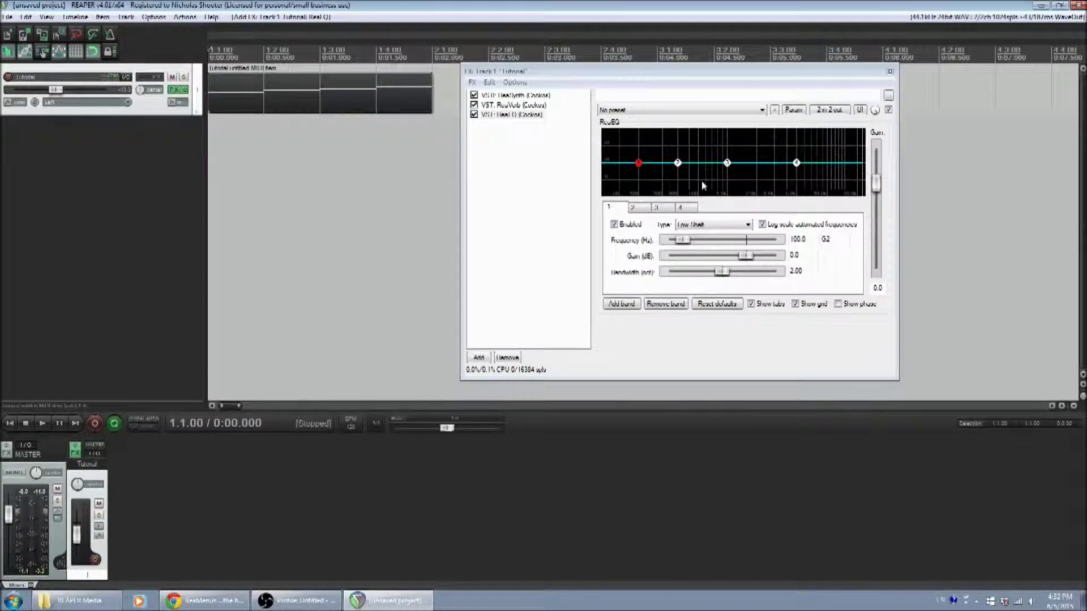
During playback, shape ReaEQ's band 3 into a cut of about 6.5 dB at 987.3 Hz with a 1.44 octave bandwidth.
click(43, 423)
drag(727, 163, 734, 195)
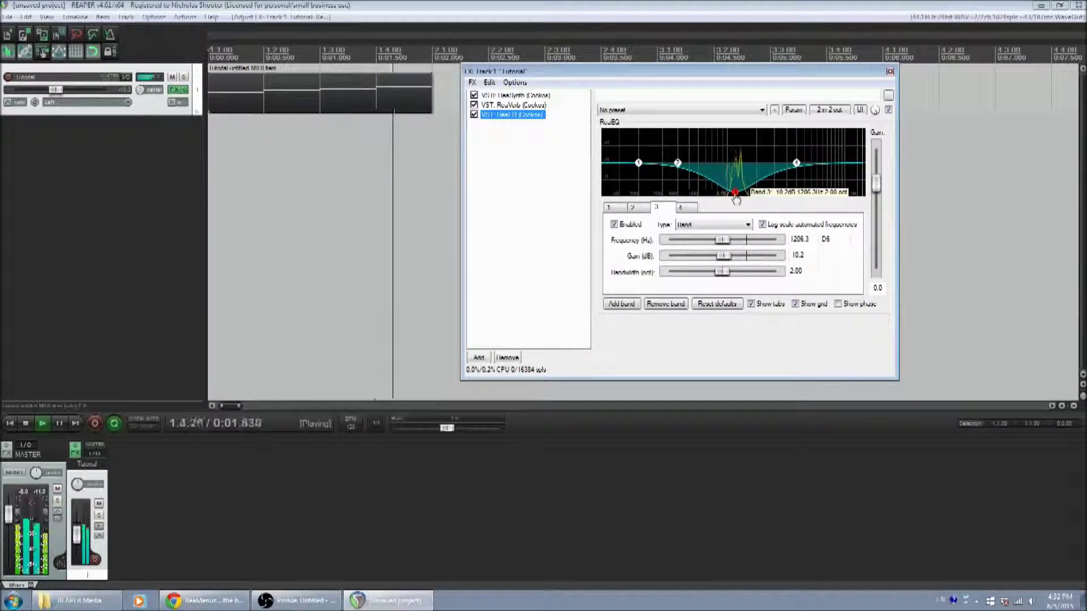
drag(734, 195, 725, 189)
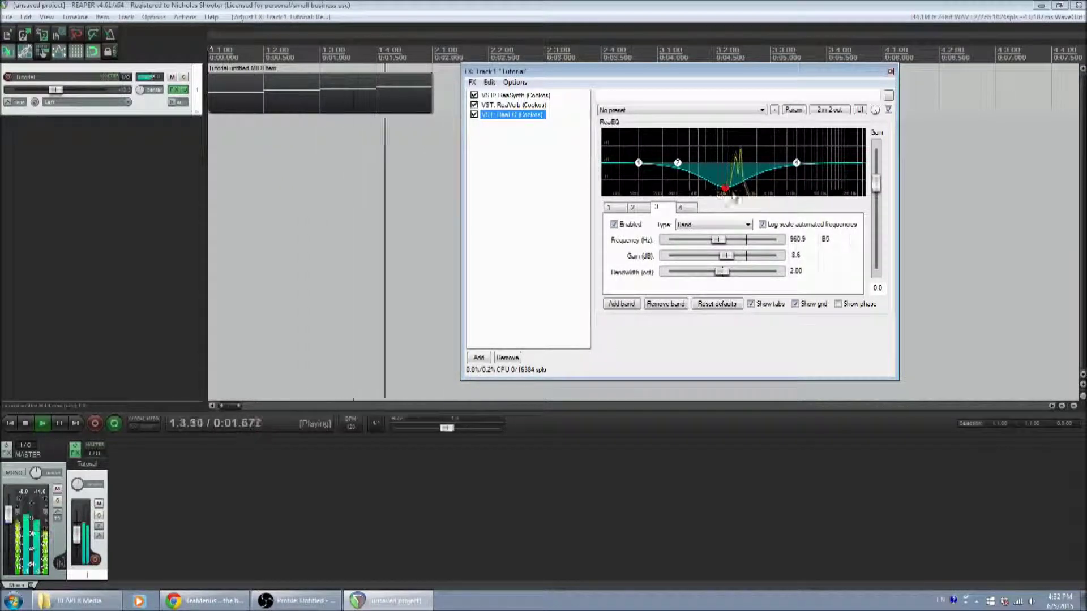
click(724, 273)
mouse_move(725, 273)
mouse_down()
mouse_move(668, 271)
mouse_move(769, 261)
mouse_move(717, 263)
mouse_move(747, 261)
mouse_move(722, 260)
mouse_move(750, 243)
mouse_move(714, 245)
mouse_move(706, 274)
mouse_move(731, 255)
mouse_up()
click(27, 424)
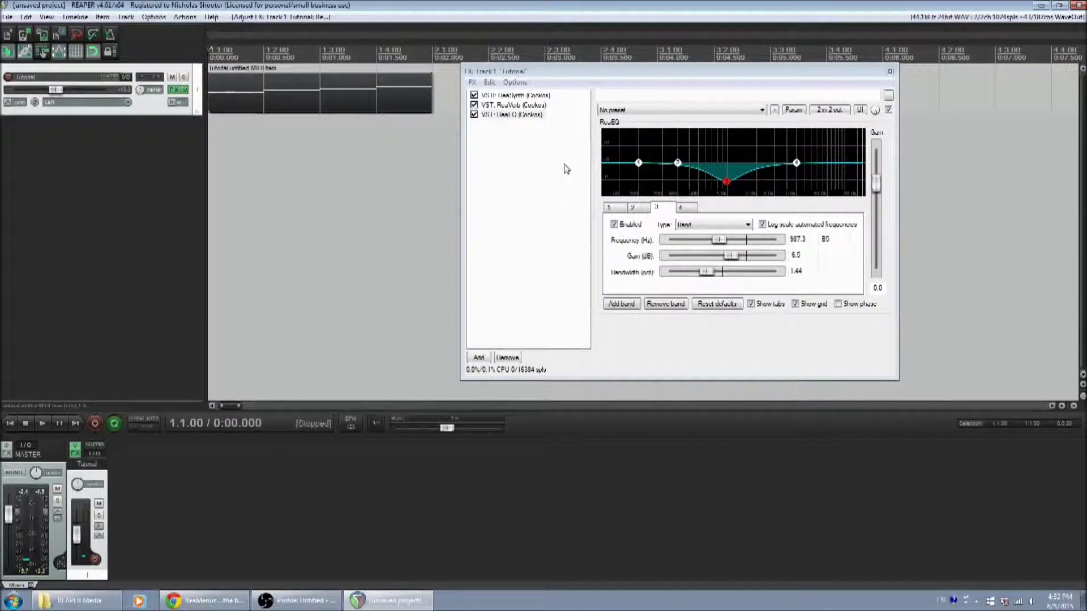
Go through ReaSynth, ReaVerb and ReaEQ in the effects chain to examine their processing order.
click(521, 105)
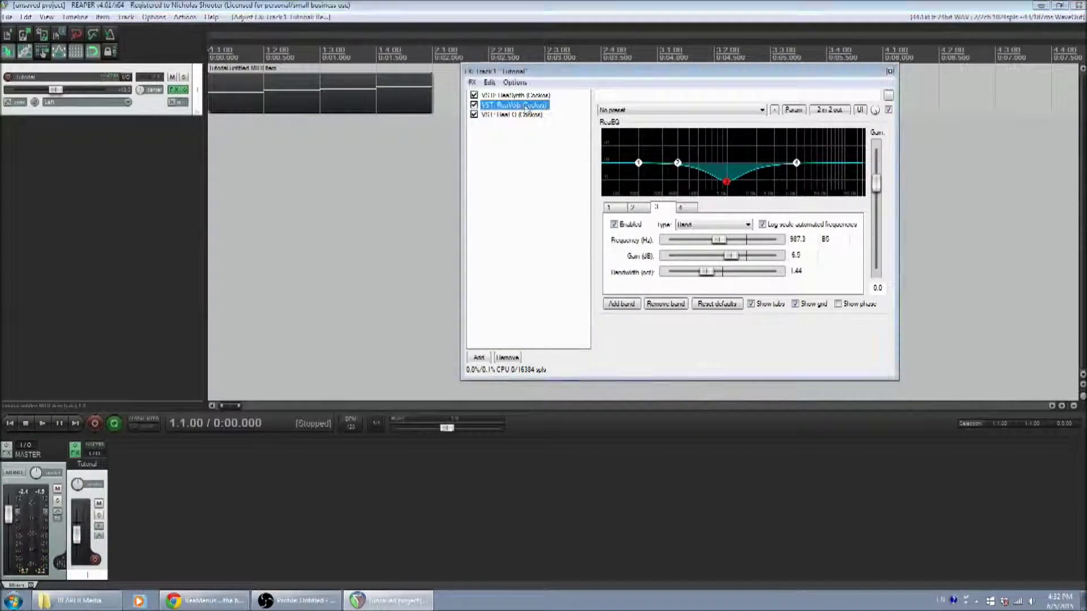
click(522, 97)
click(521, 105)
click(520, 115)
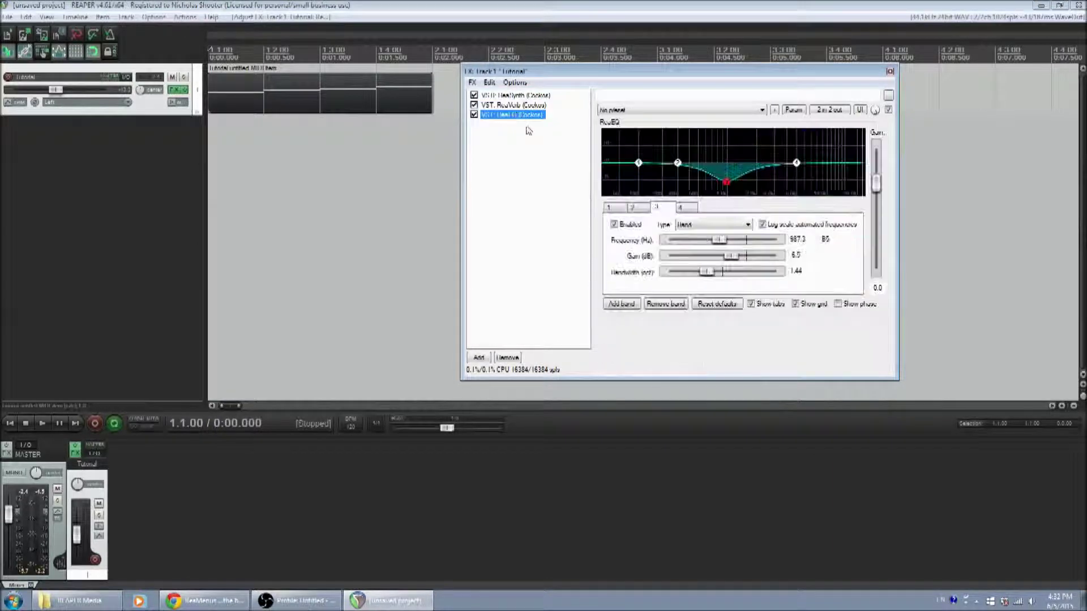
click(522, 96)
click(518, 115)
click(518, 105)
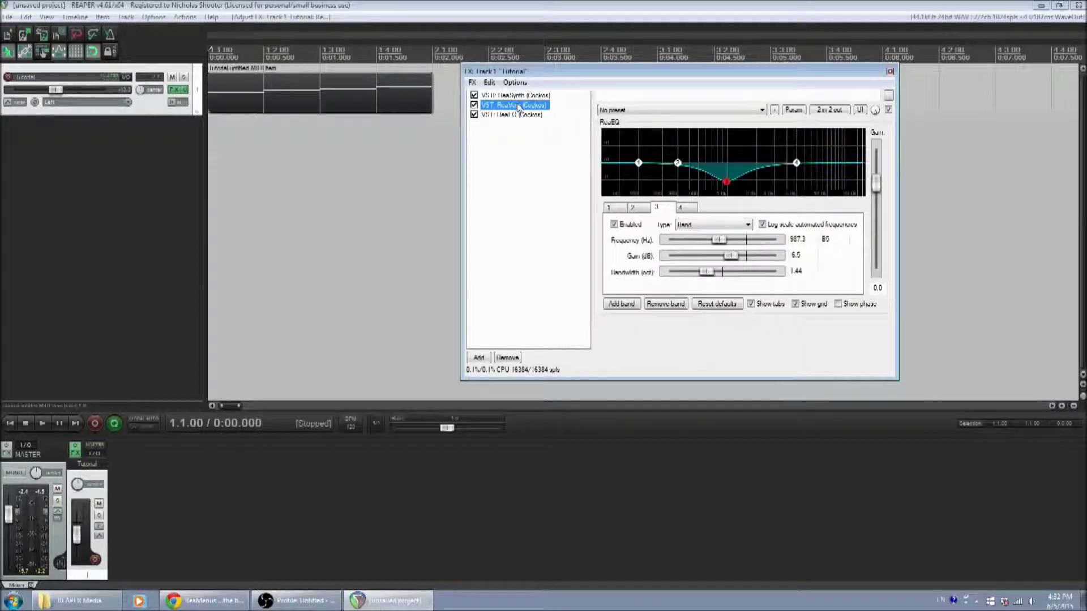
click(518, 96)
click(517, 105)
click(516, 116)
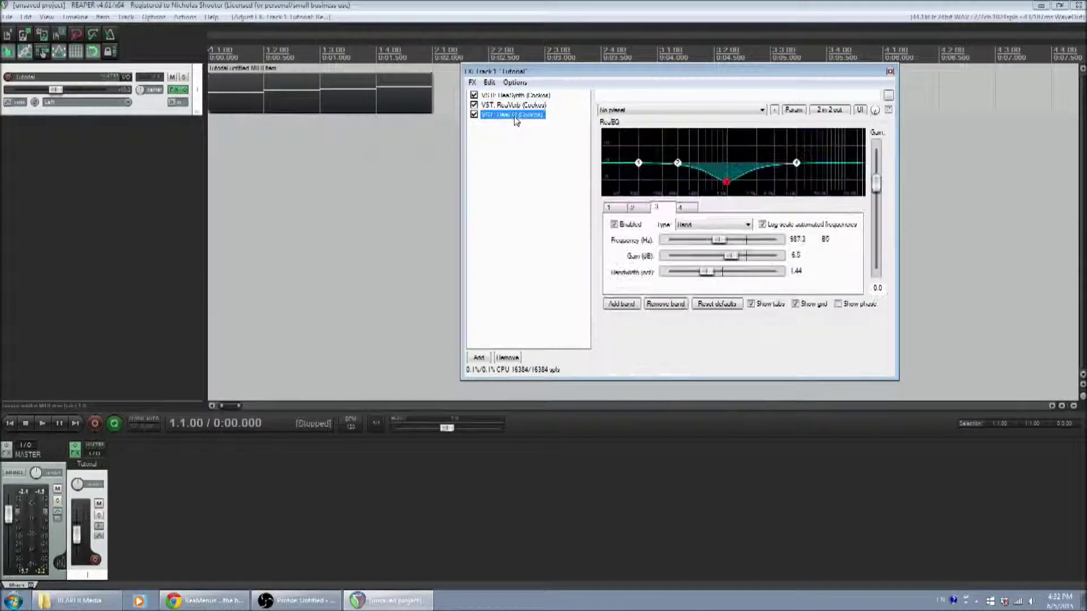
Move ReaSynth to the end of the effects chain below ReaEQ, and test playback with ReaVerb's settings shown.
click(523, 141)
drag(522, 96, 521, 128)
click(38, 424)
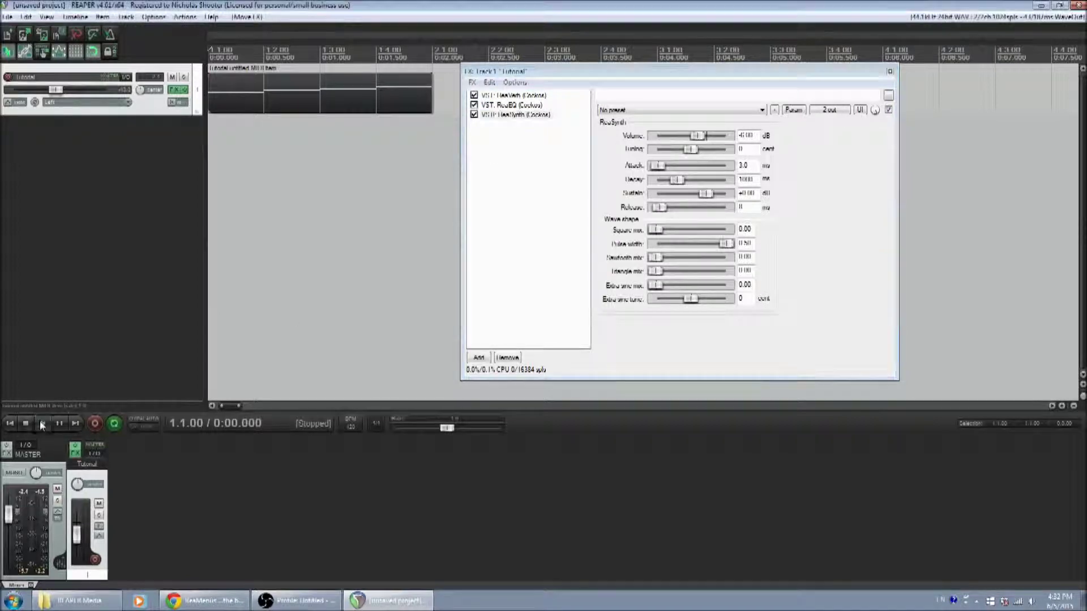
key(space)
click(519, 96)
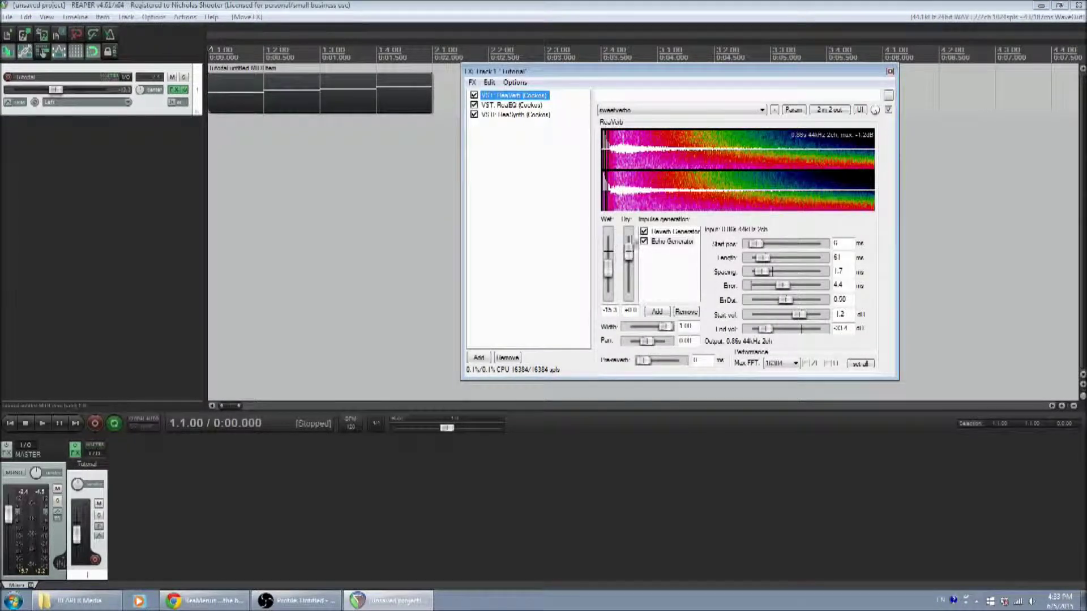
Move ReaSynth to the start of the Tutorial track's effects chain above ReaVerb, and briefly test playback.
click(518, 105)
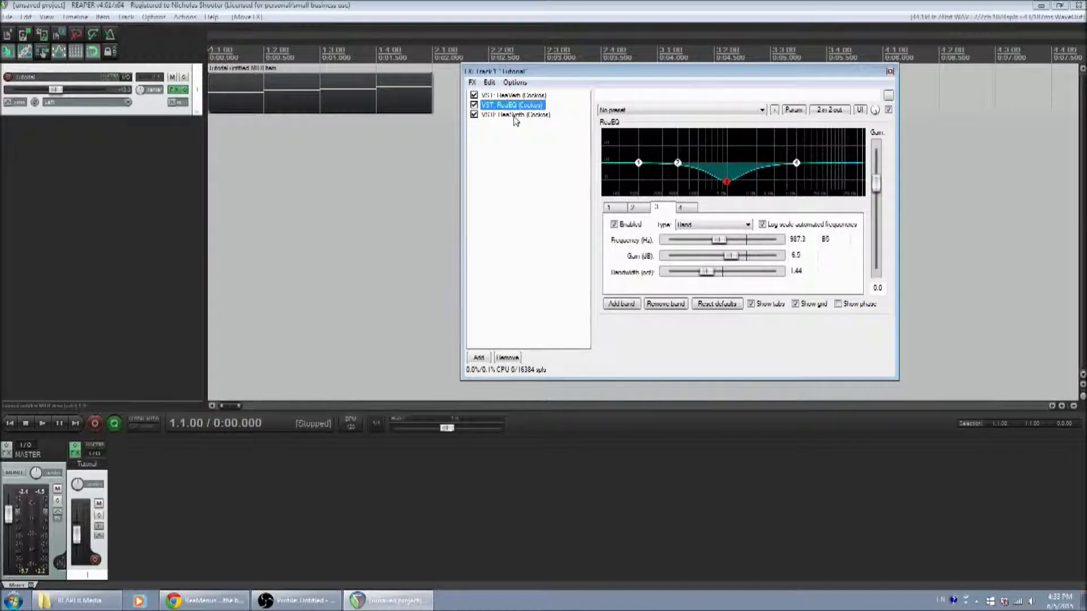
drag(514, 115, 515, 94)
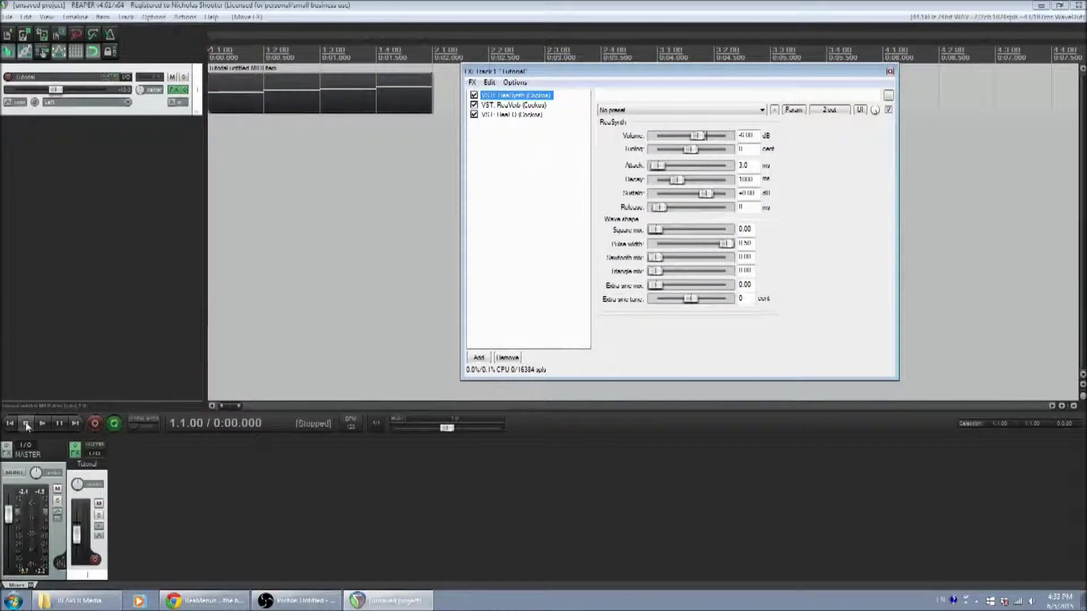
click(36, 423)
click(25, 425)
Move ReaEQ above ReaVerb in the effects chain, directly after ReaSynth.
click(518, 115)
click(518, 106)
click(517, 116)
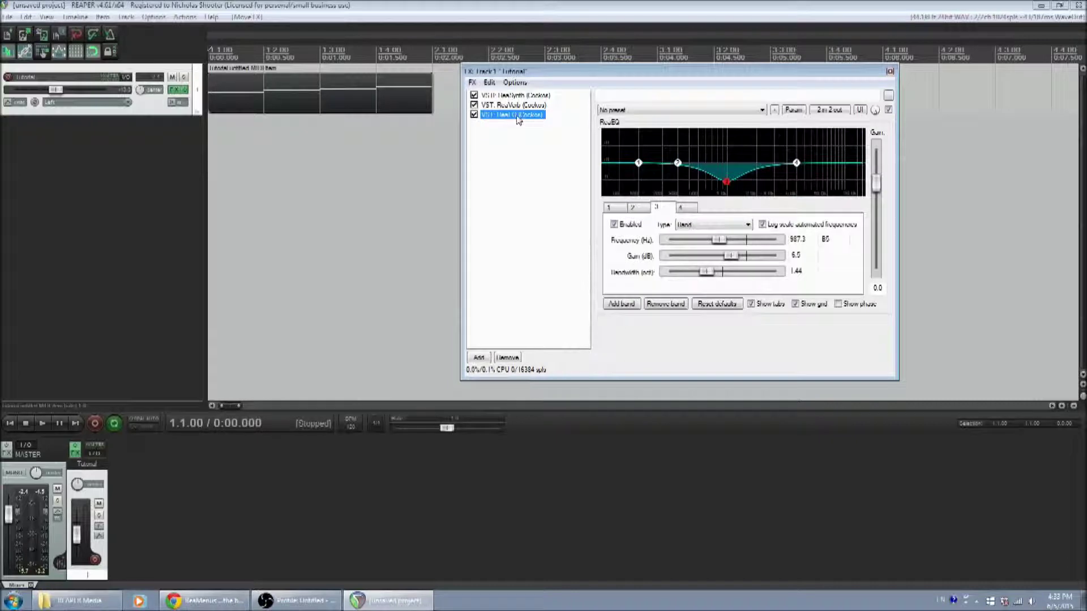
drag(518, 109, 520, 107)
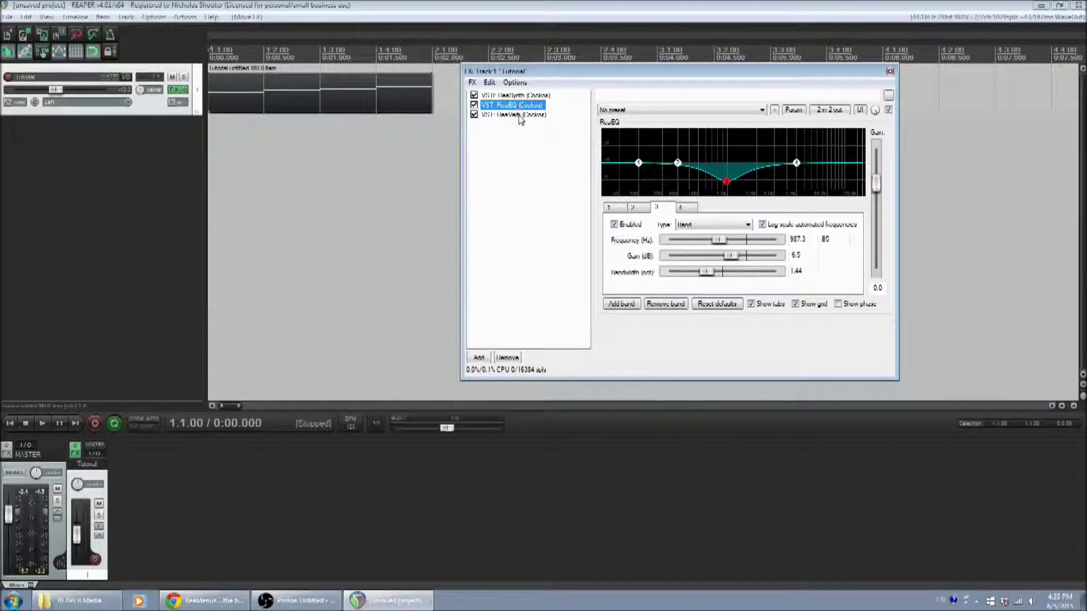
Go through the settings of ReaSynth, ReaEQ and ReaVerb in the reordered effects chain to examine the signal order.
click(520, 115)
click(520, 106)
click(515, 95)
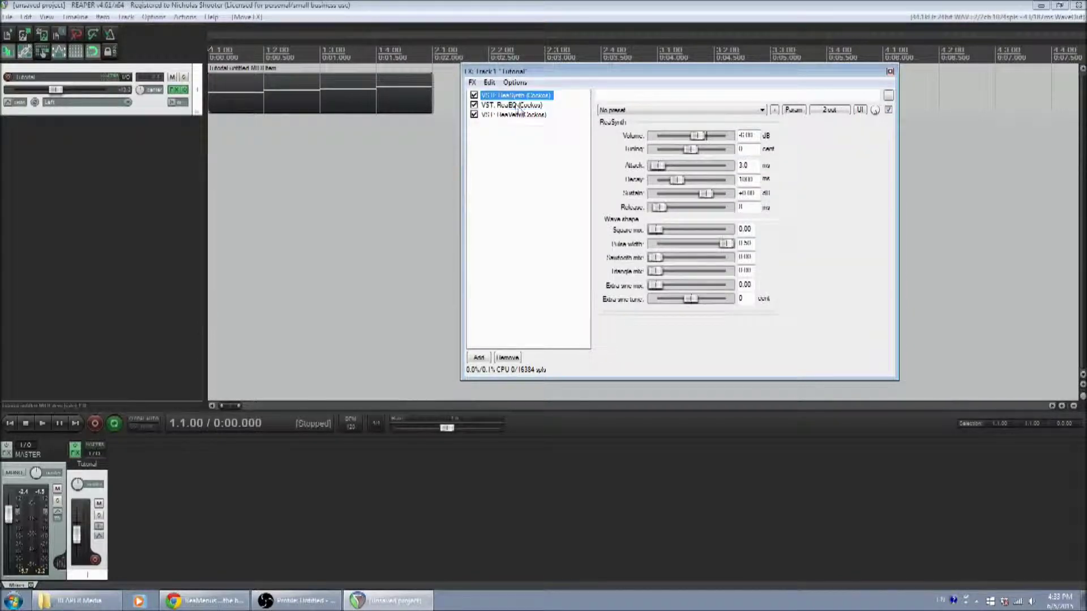
click(518, 105)
click(515, 115)
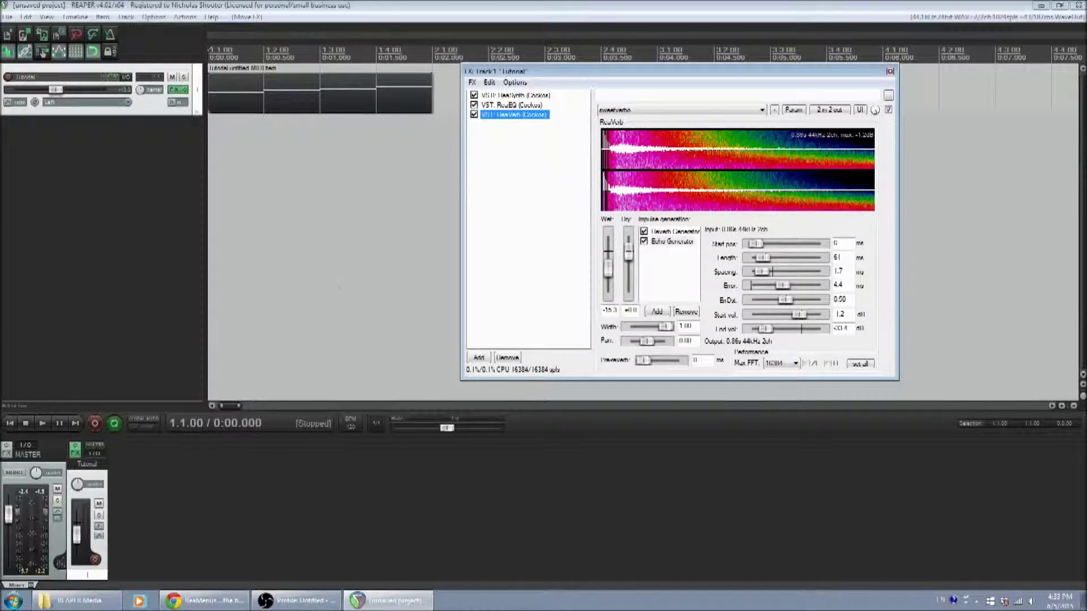
Add the CamelCrusher (Camel Audio) VST effect to the Tutorial track.
double_click(527, 138)
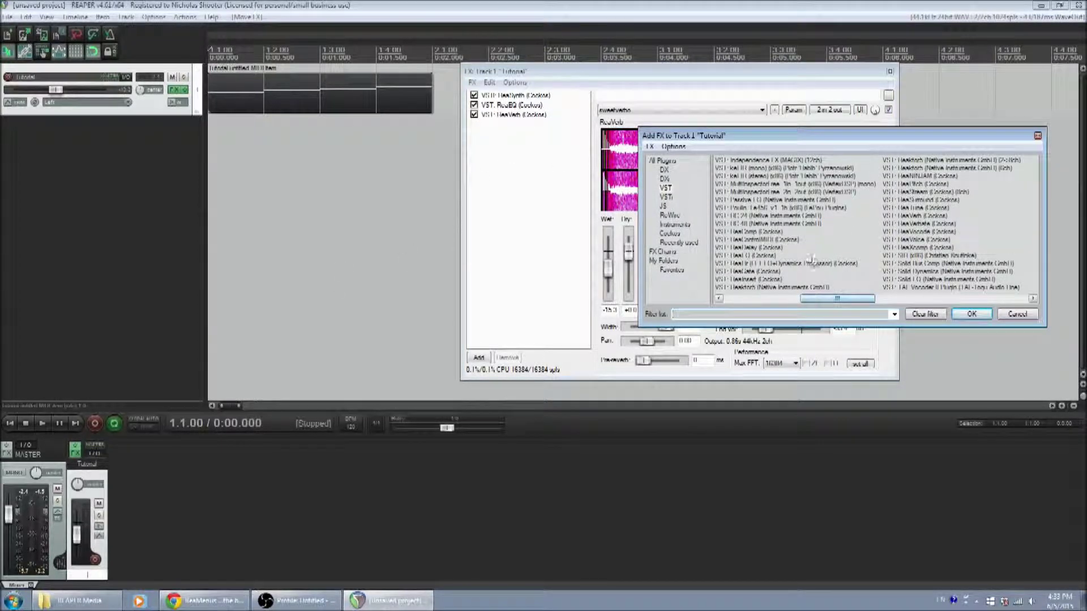
drag(828, 299, 780, 286)
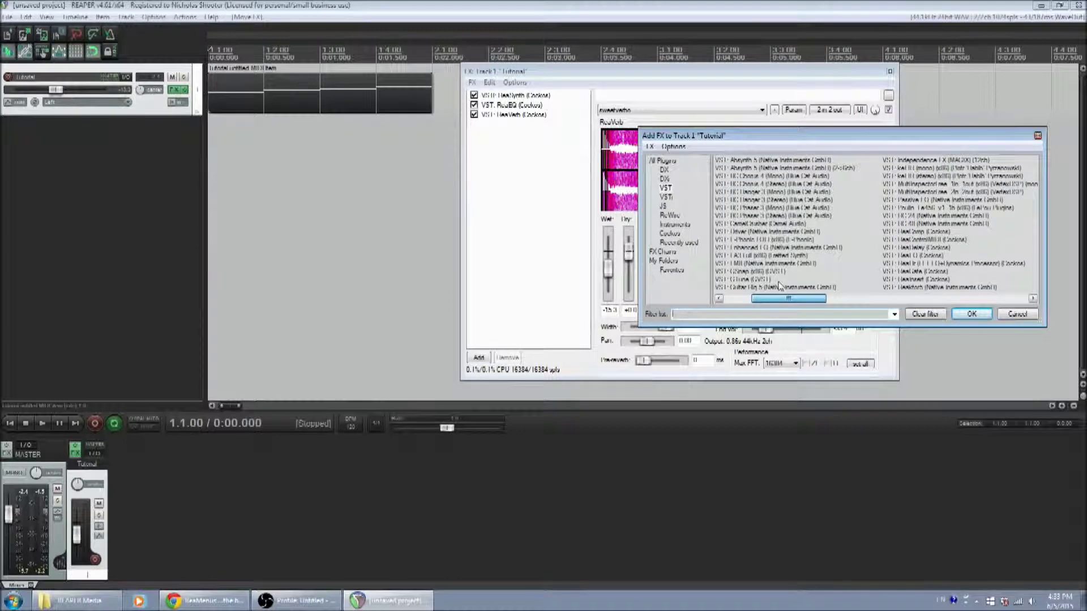
drag(780, 285, 755, 289)
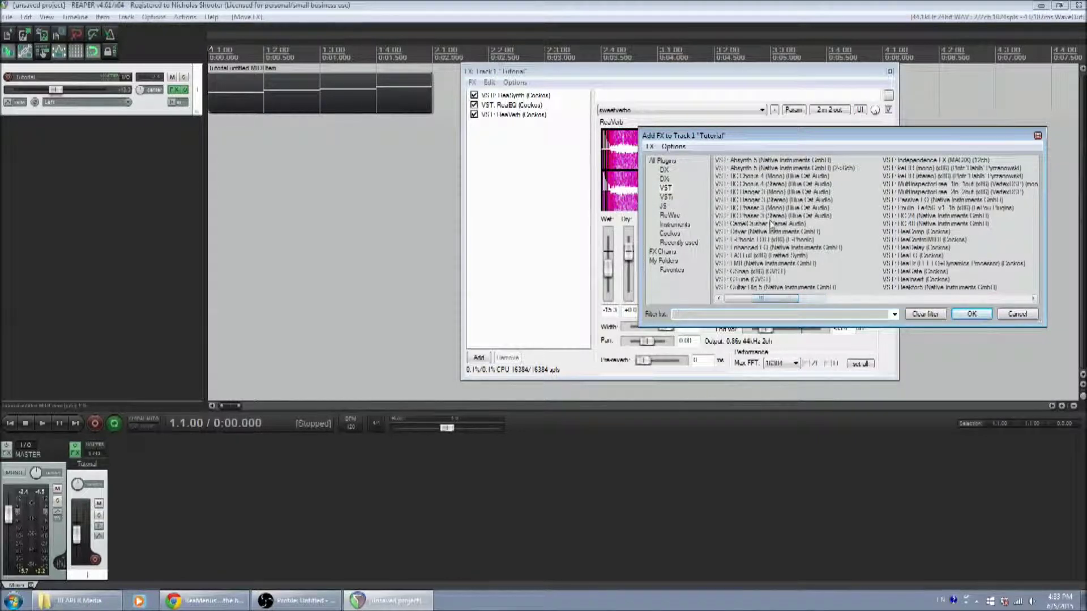
click(750, 224)
double_click(750, 225)
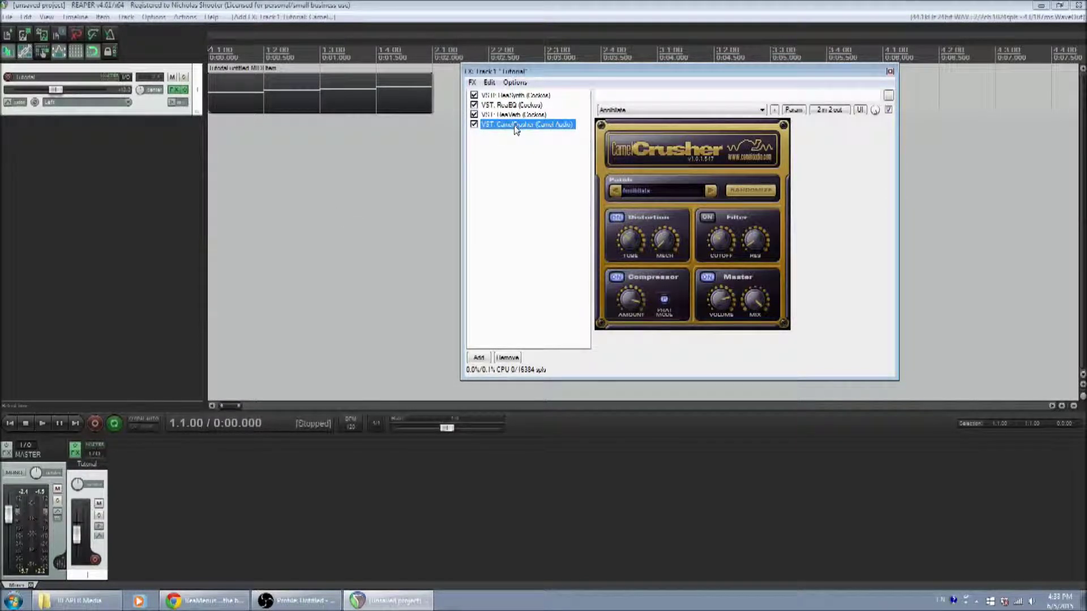
Move CamelCrusher above ReaVerb in the effects chain and test playback of the MIDI item.
drag(516, 125, 513, 118)
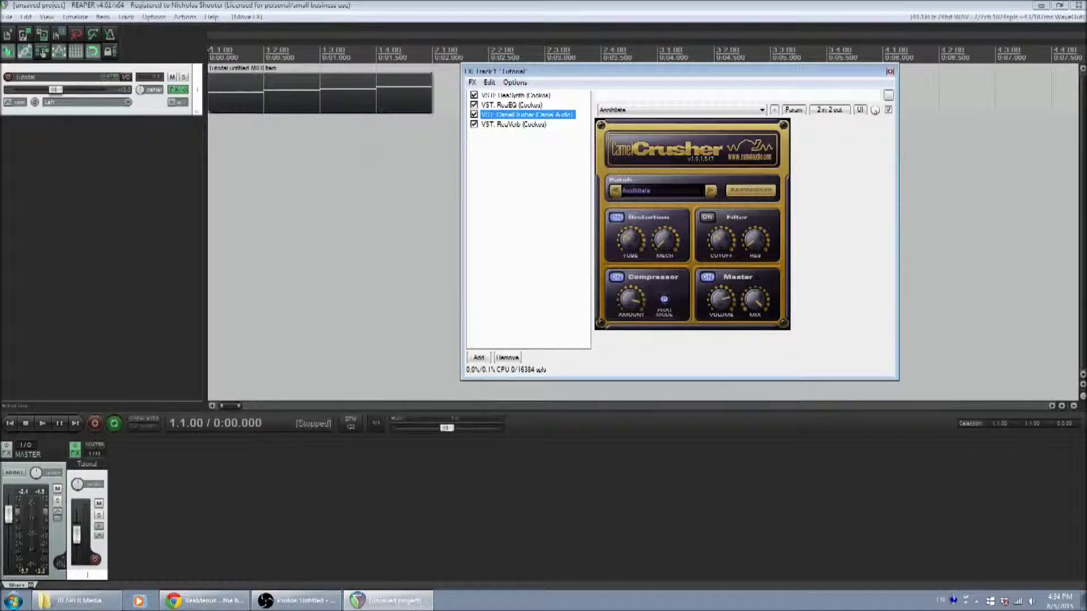
click(43, 424)
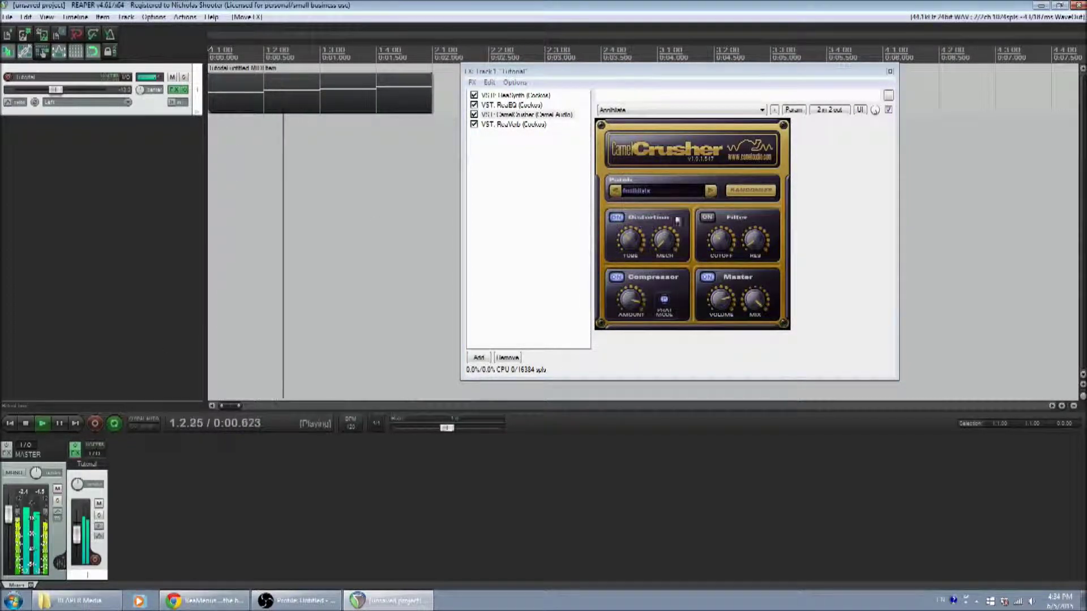
click(25, 424)
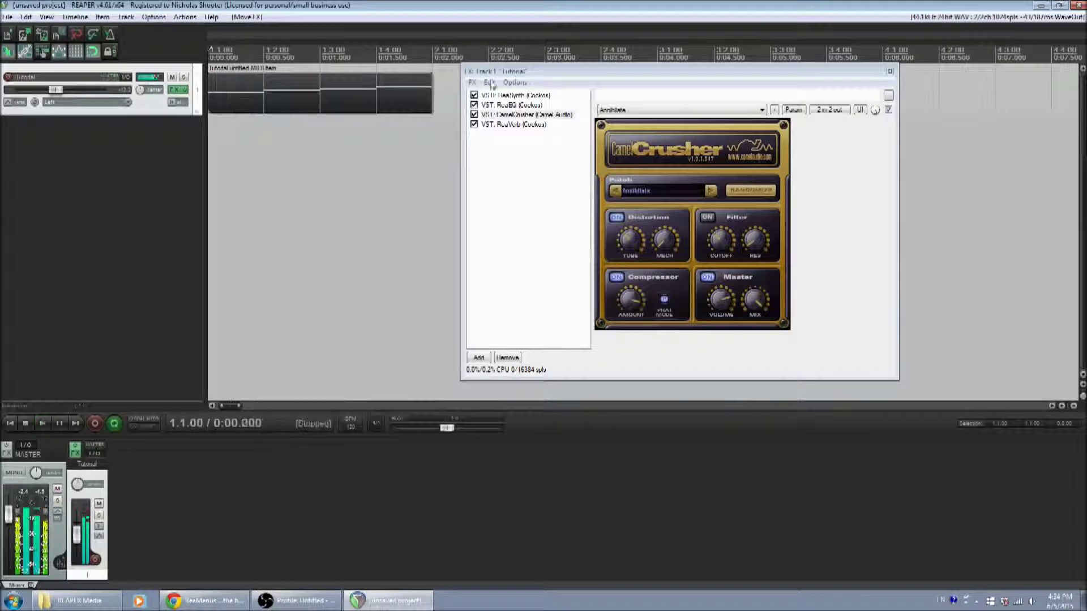
Raise ReaSynth's square mix to 0.76 and start playback of the item.
click(516, 95)
drag(654, 228, 709, 229)
click(42, 425)
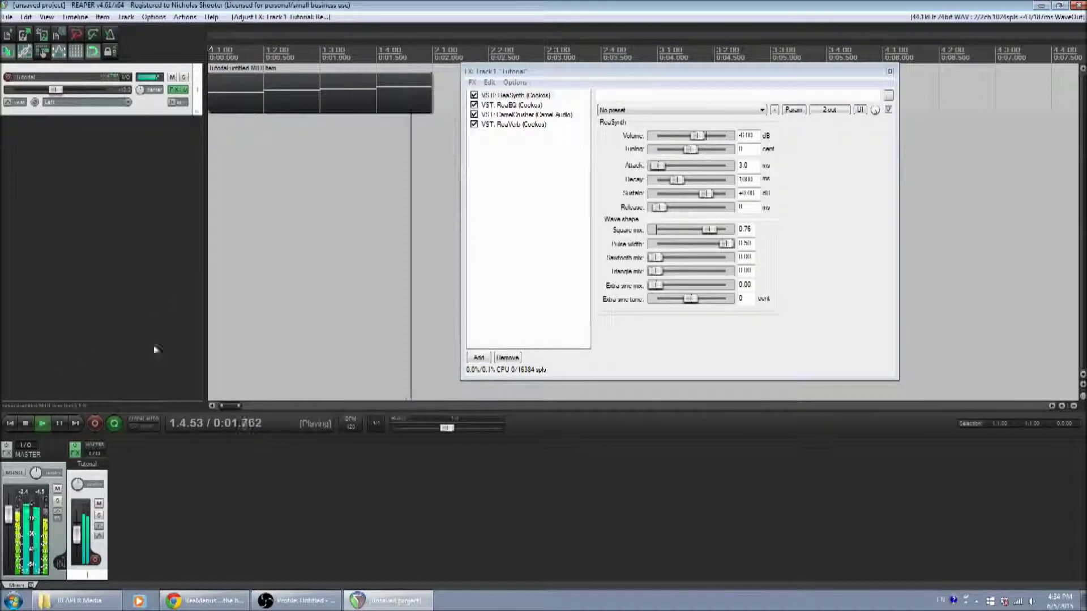
During playback, bypass and re-enable CamelCrusher to compare the sound, raise its Mech distortion, and stop playback.
click(527, 115)
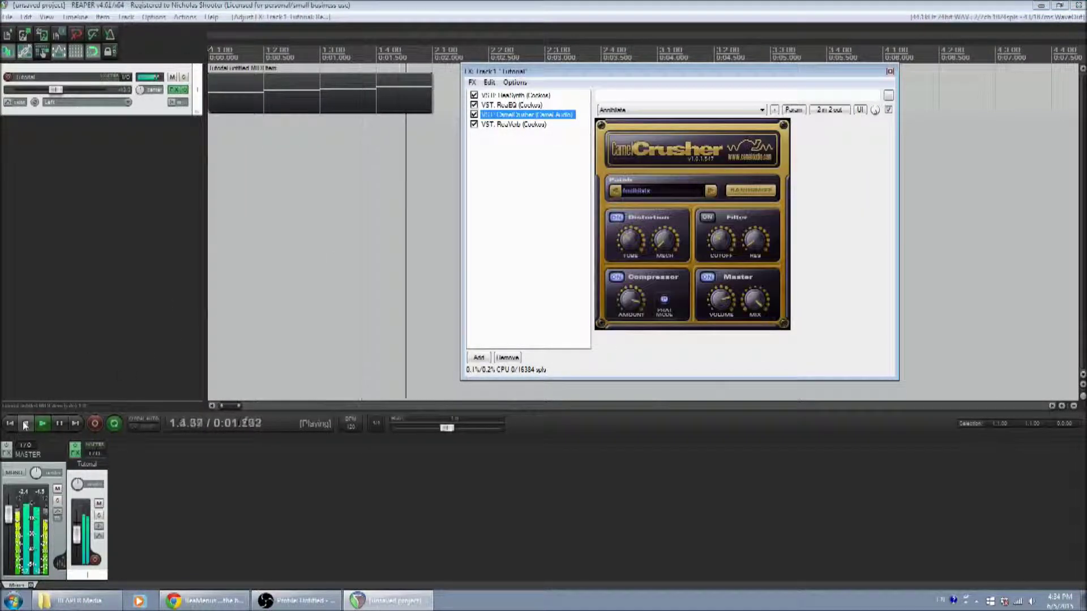
click(473, 114)
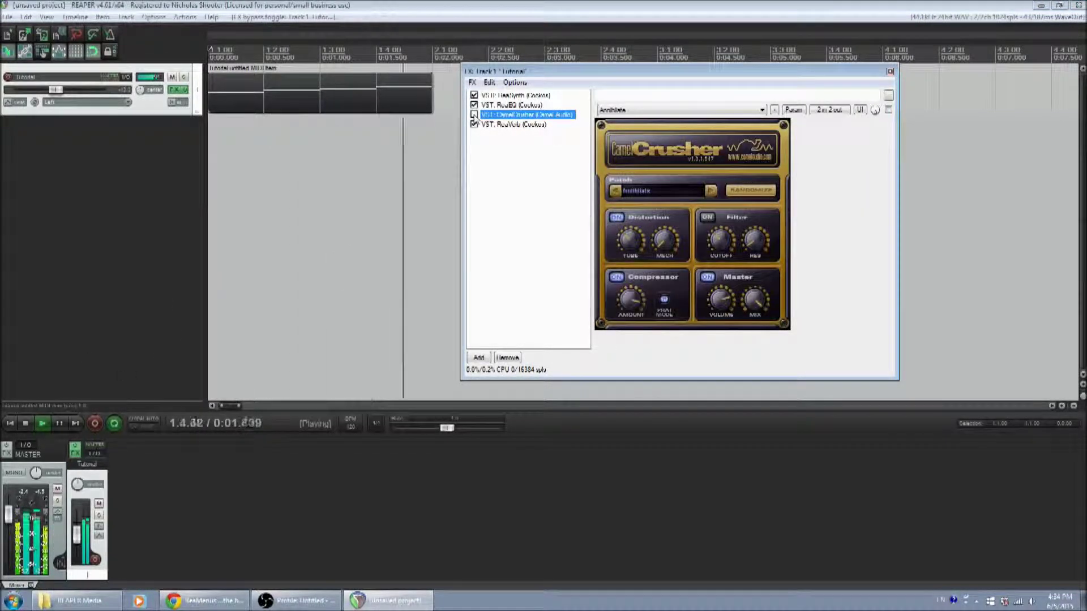
click(474, 115)
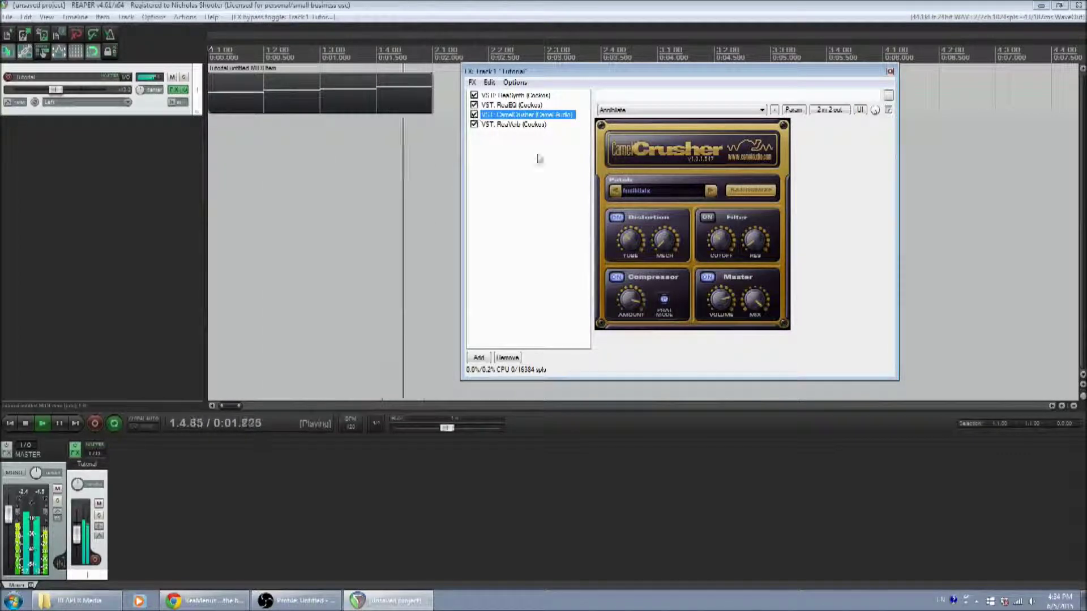
drag(661, 239, 643, 190)
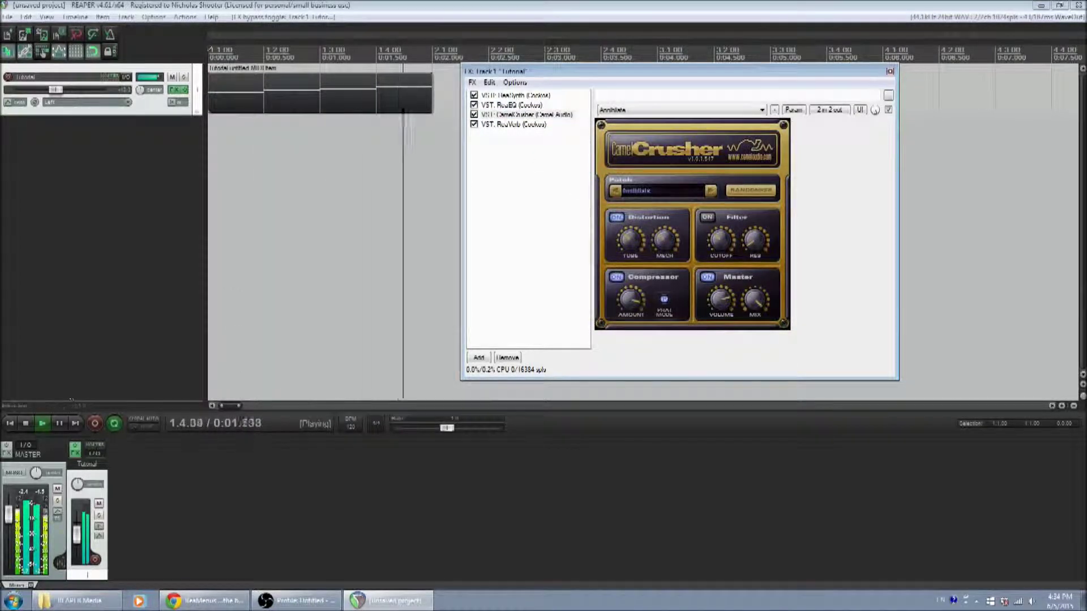
key(space)
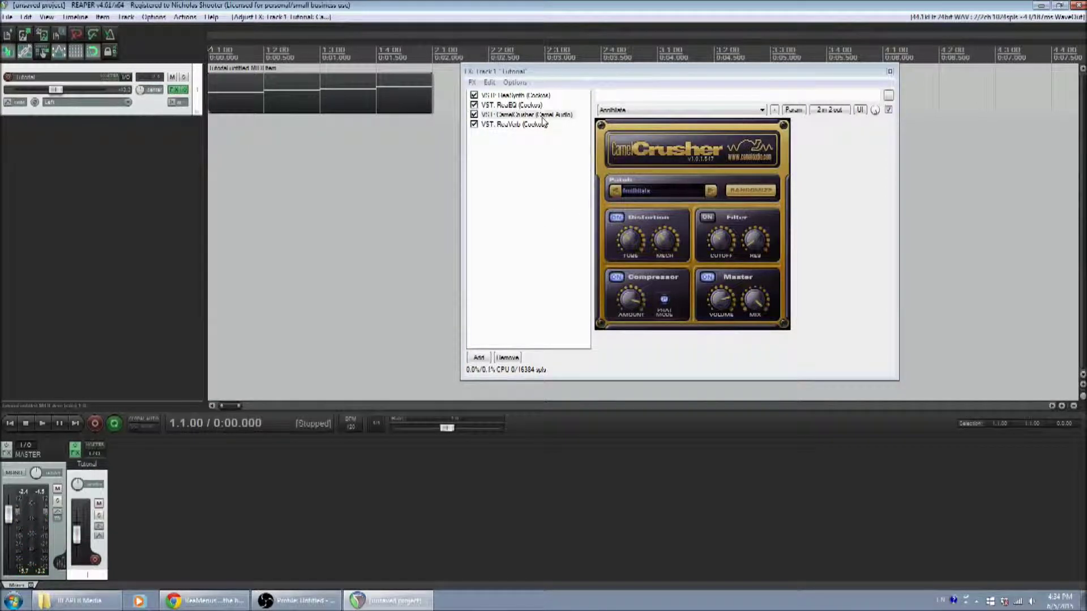
Move CamelCrusher below ReaVerb, test playback with that order, and move it back above ReaVerb.
drag(544, 116, 548, 138)
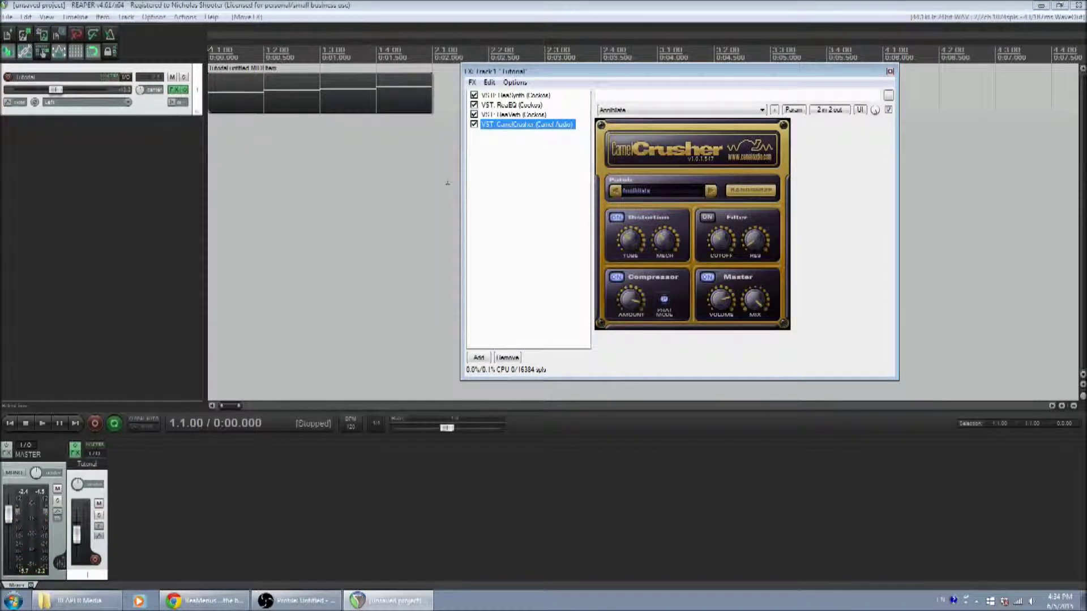
click(43, 421)
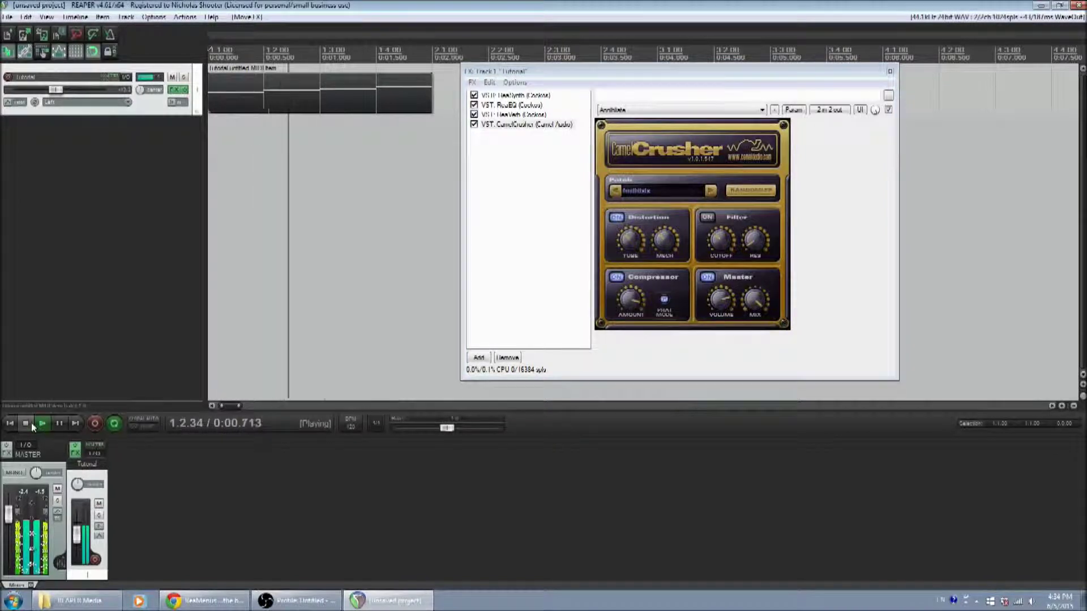
click(26, 424)
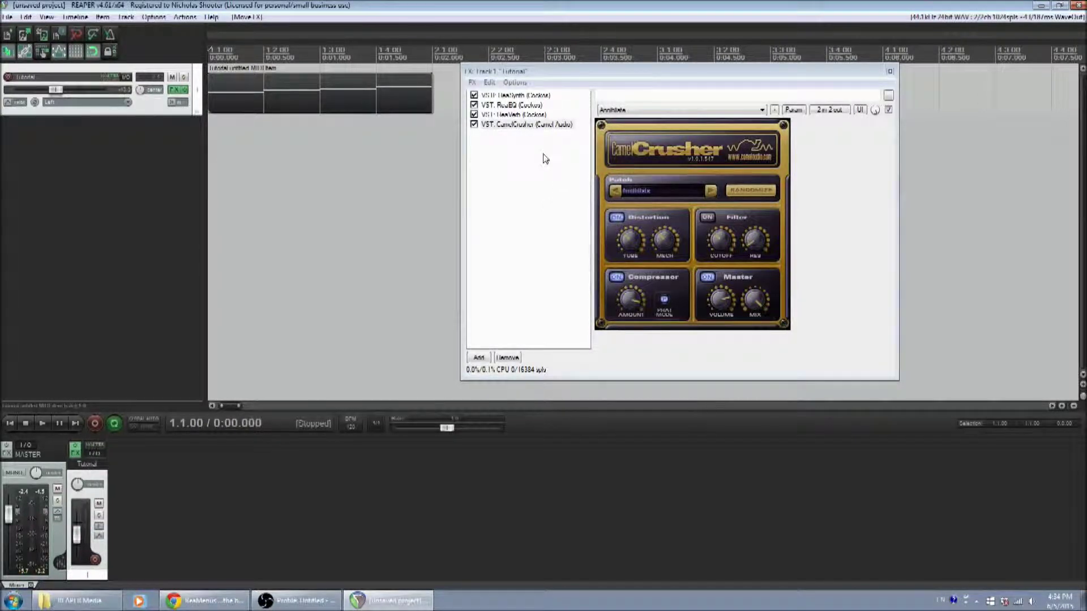
drag(533, 130, 521, 116)
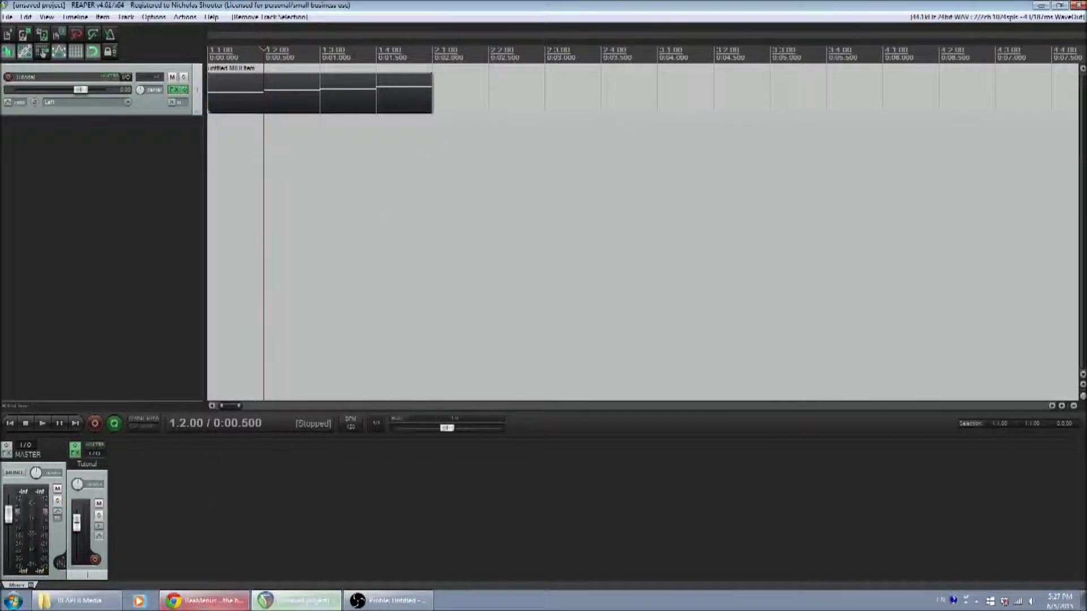
Switch to Chrome and search Google for "cello vst" in the new tab.
click(226, 600)
click(240, 8)
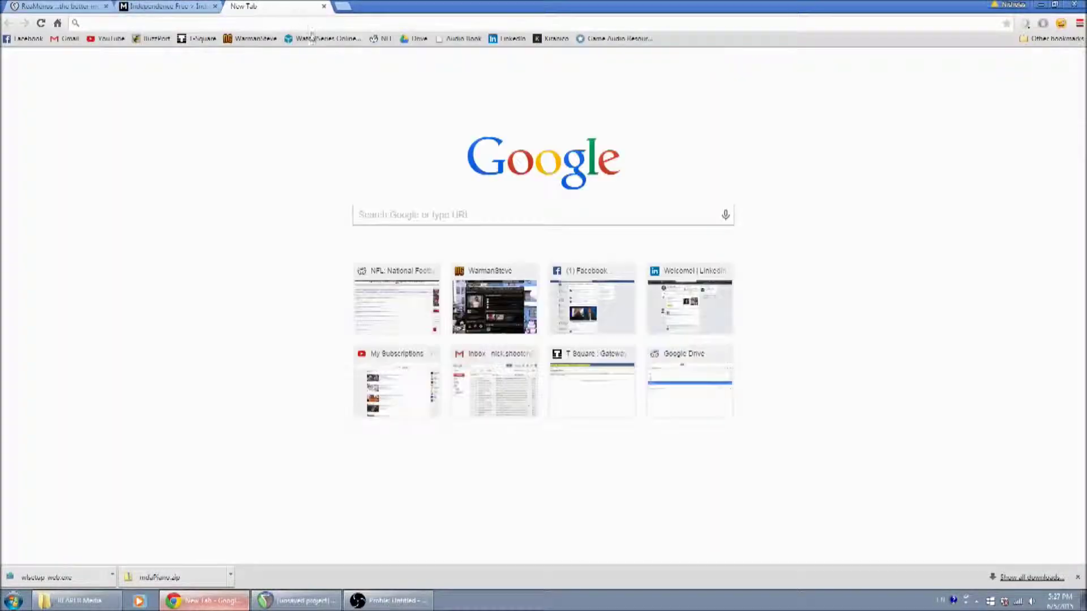
text(cello vs)
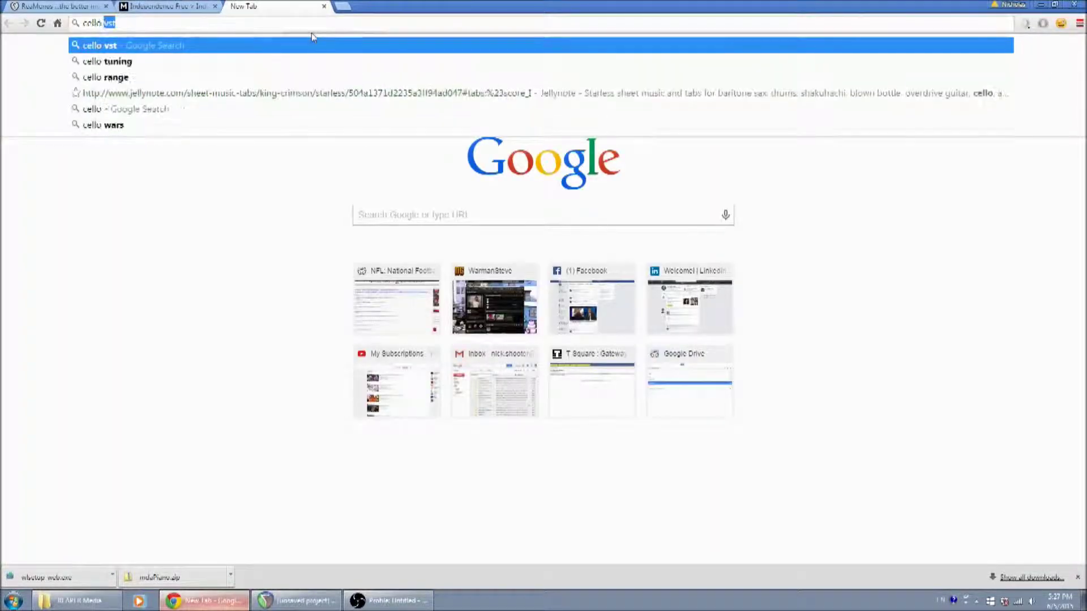
text(t)
key(Return)
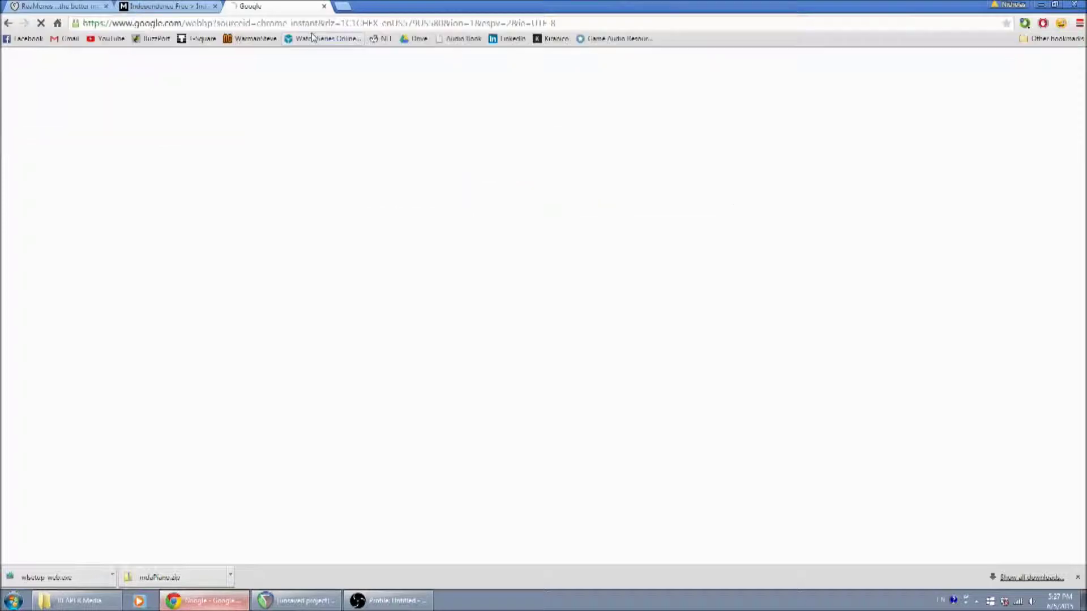
Open VST4Free's page for the Cellofan plug-in and look through its description and user comments.
click(203, 150)
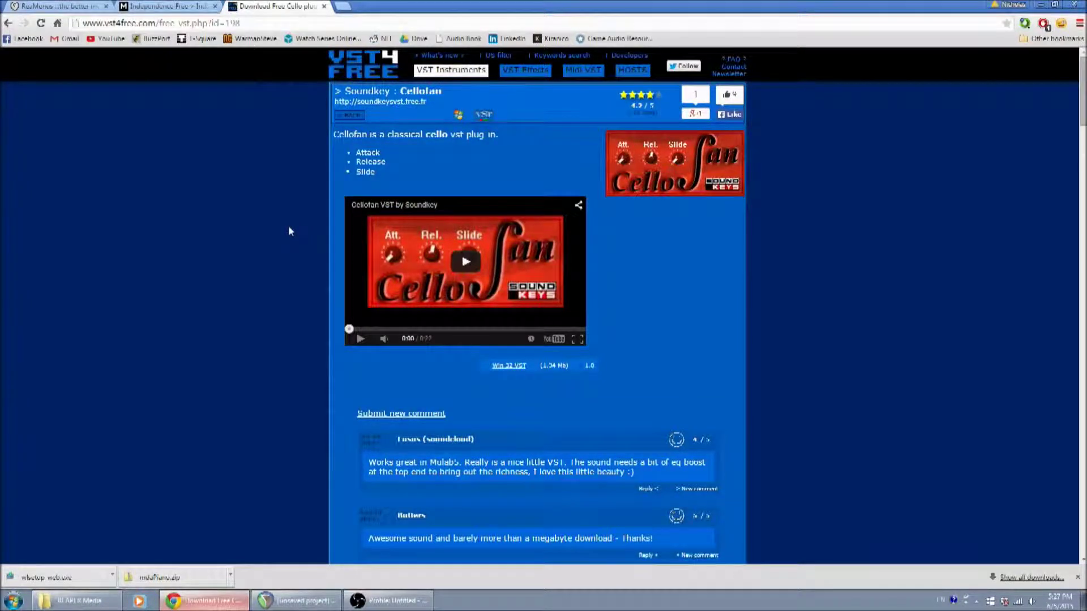
scroll(289, 228, down, 15)
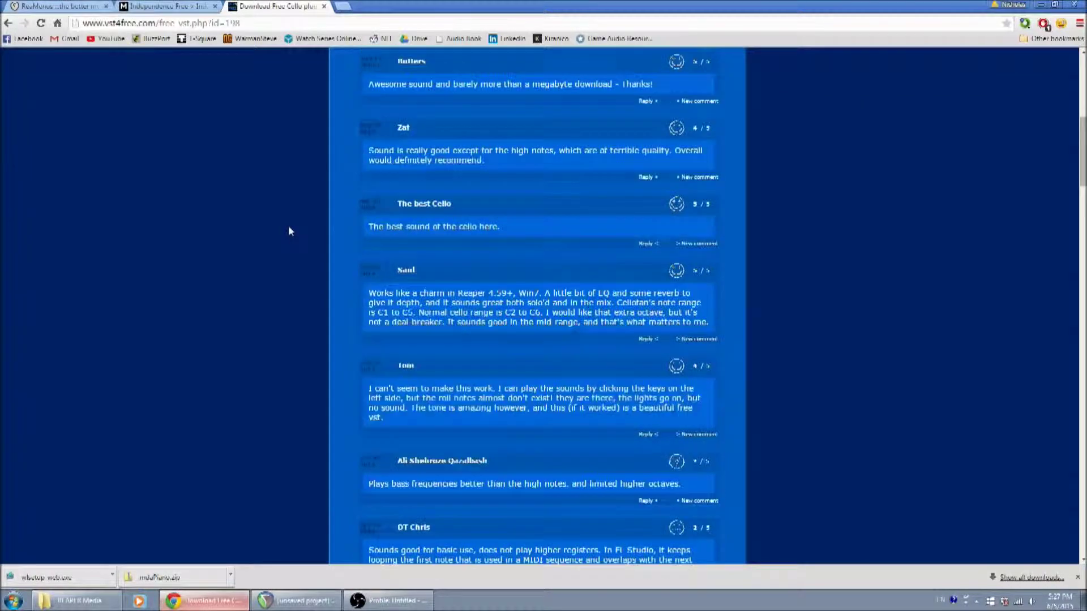
scroll(287, 225, down, 20)
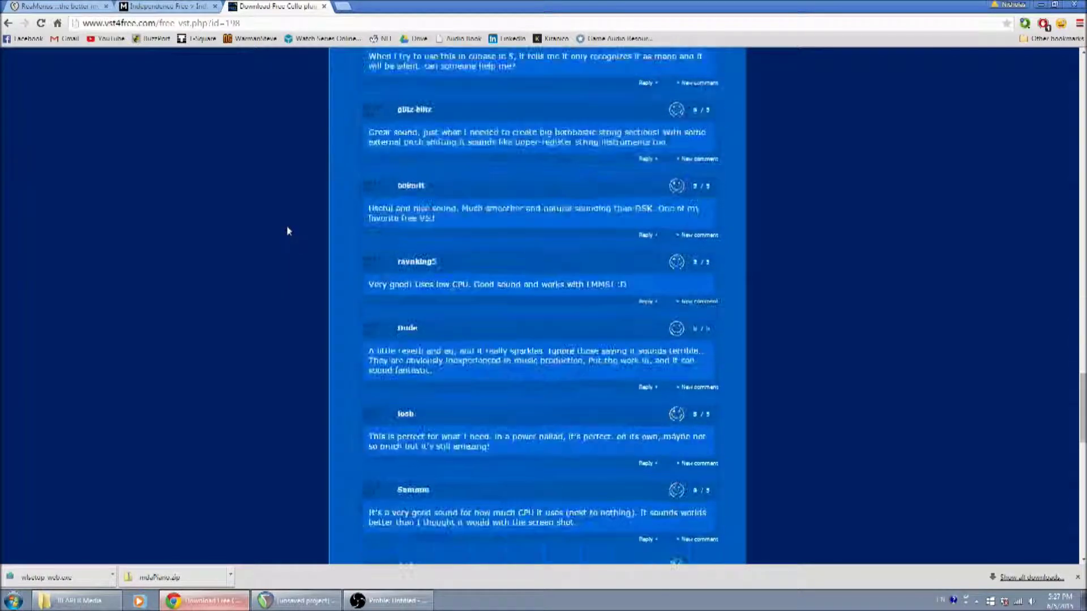
scroll(282, 229, down, 8)
scroll(282, 232, up, 20)
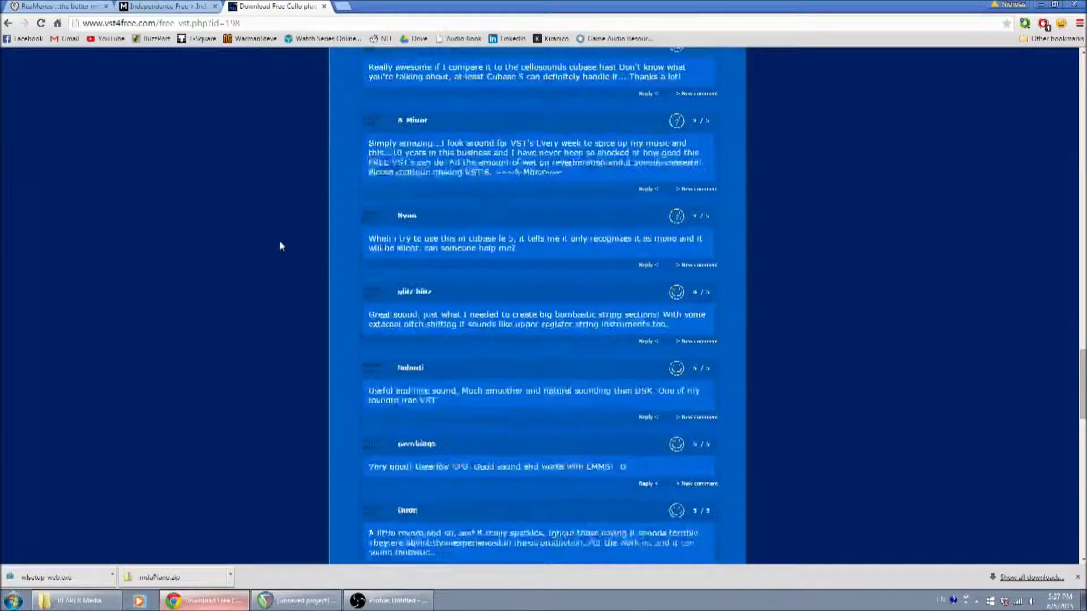
scroll(276, 240, up, 20)
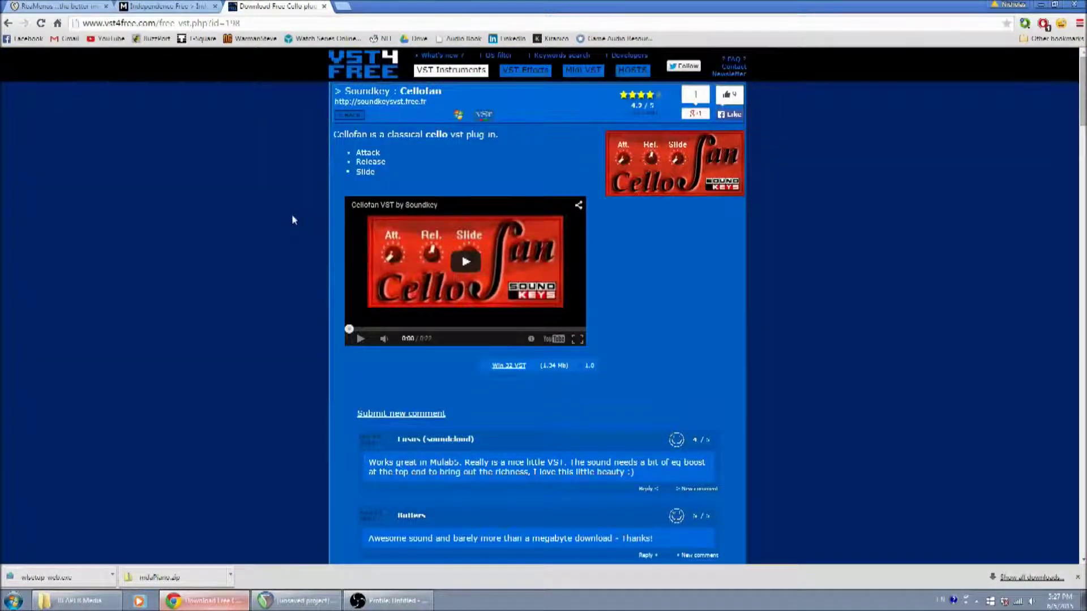
Search Google for "mda piano" and open the mda synth plug-ins page from the results.
click(278, 24)
text(m)
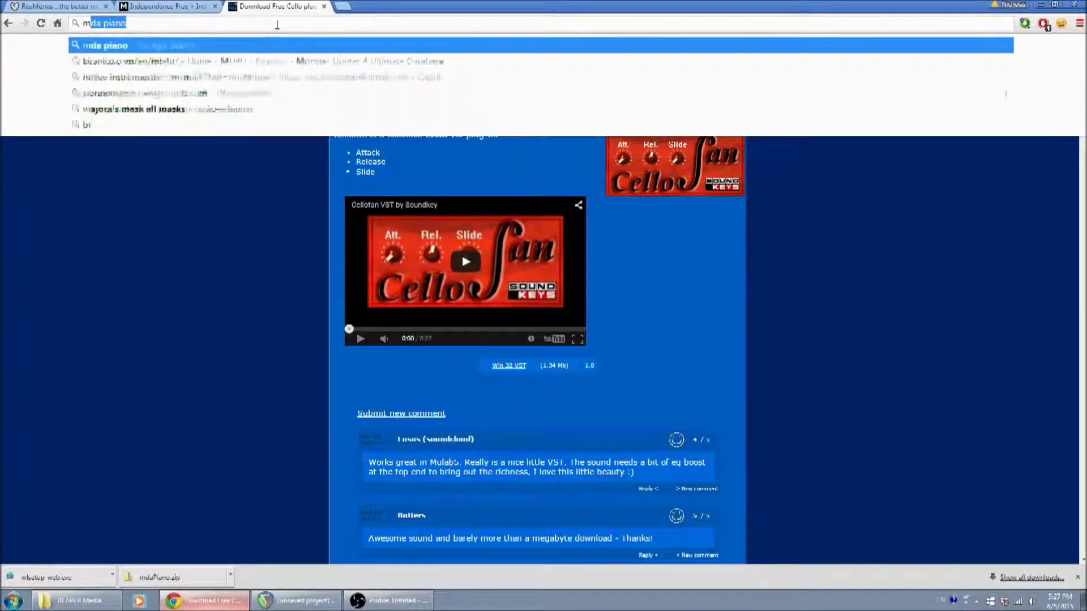
text(da piano)
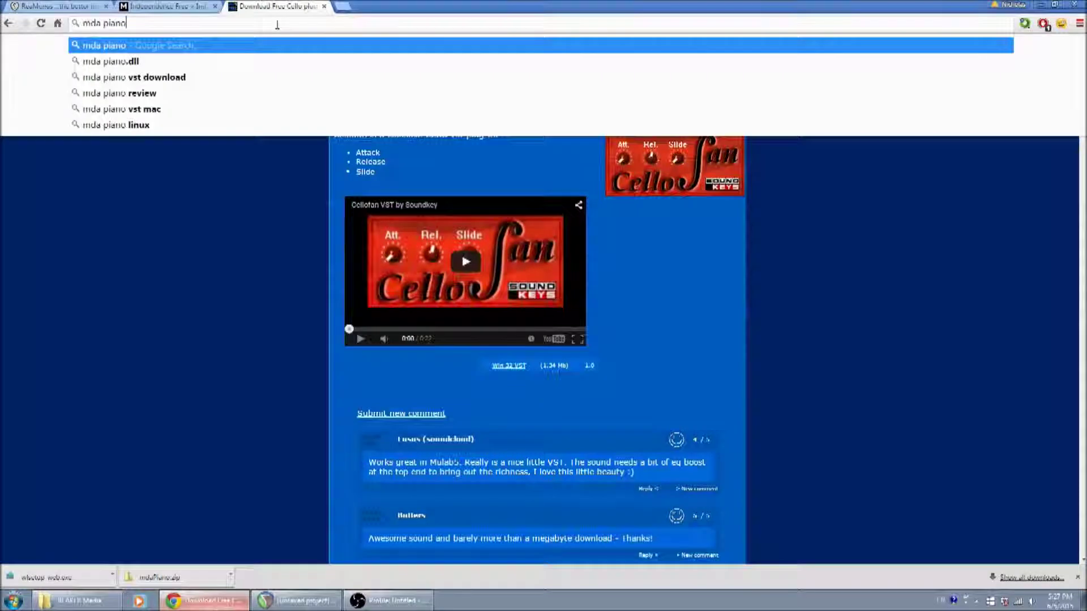
key(Return)
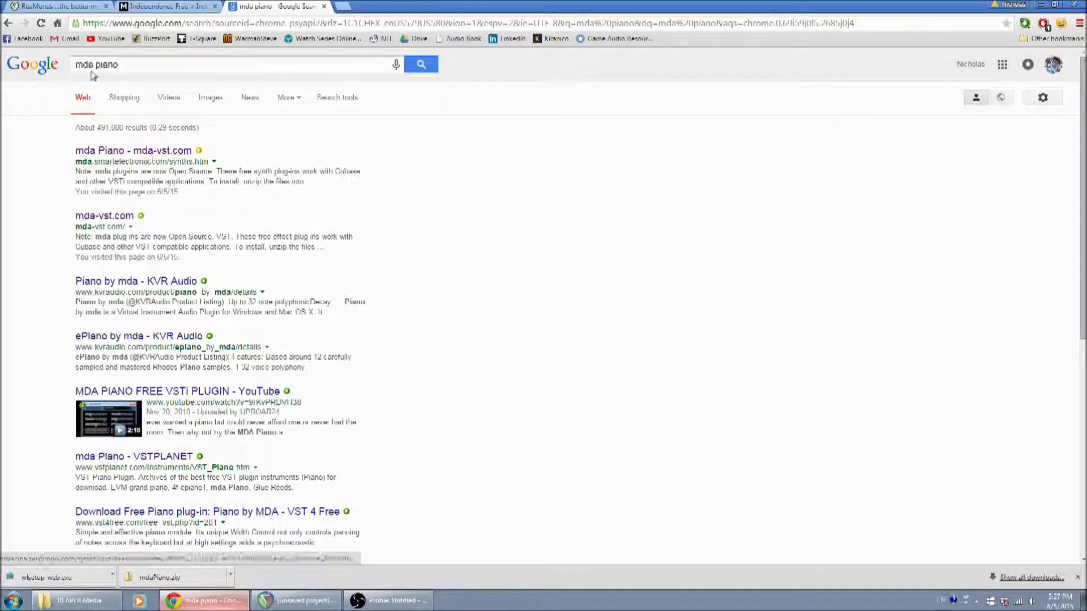
click(142, 156)
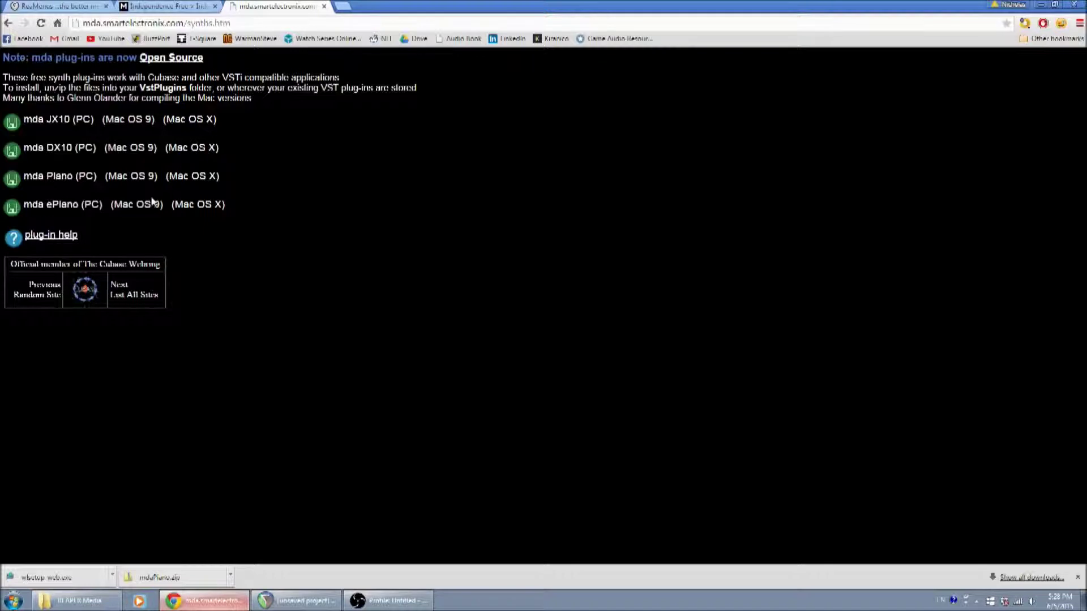
Download the PC version of mda Piano as a zip file to the Desktop.
click(63, 179)
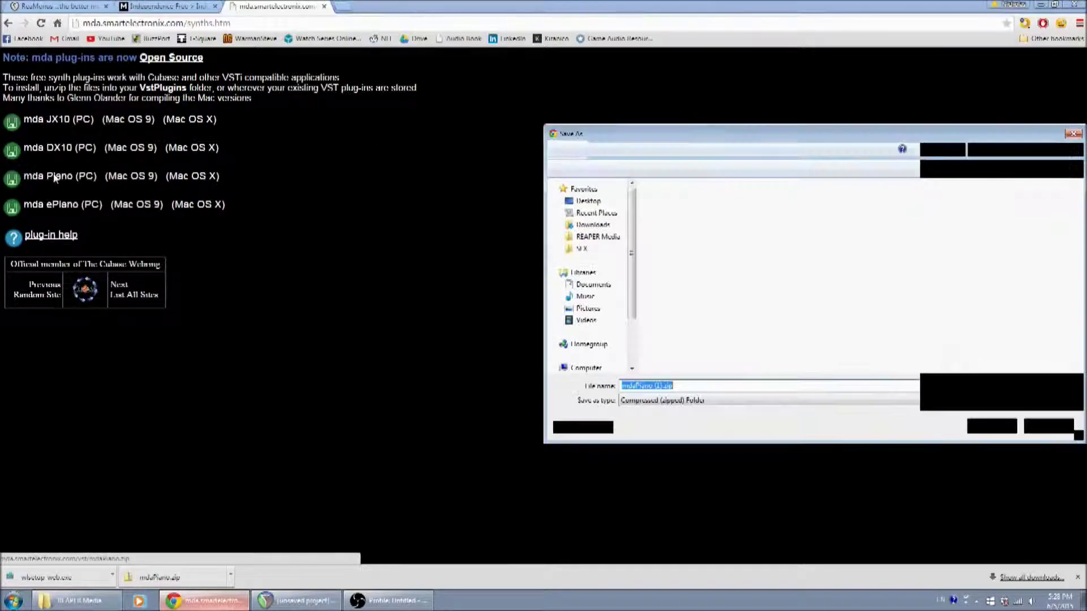
click(596, 202)
click(992, 429)
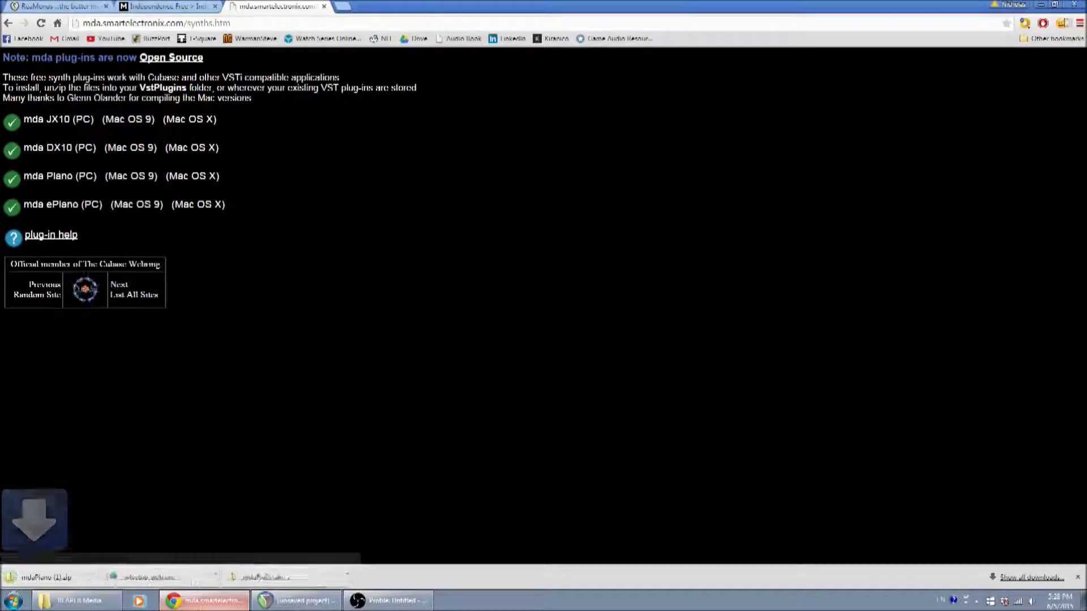
Minimize the open windows and copy mda Piano.dll out of mdaPiano (1).zip onto the desktop.
click(1042, 4)
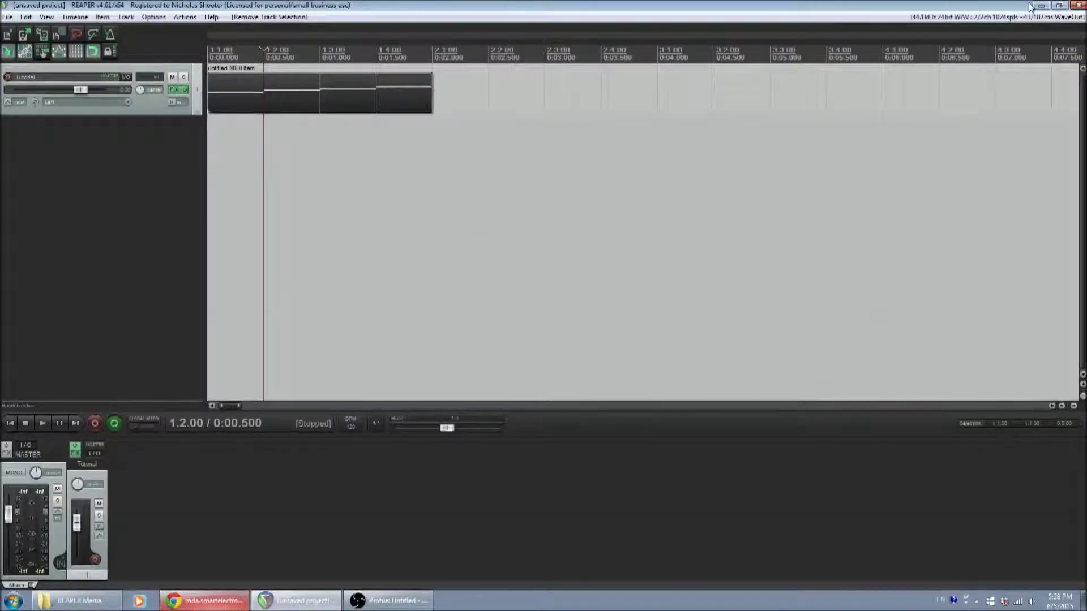
click(1040, 5)
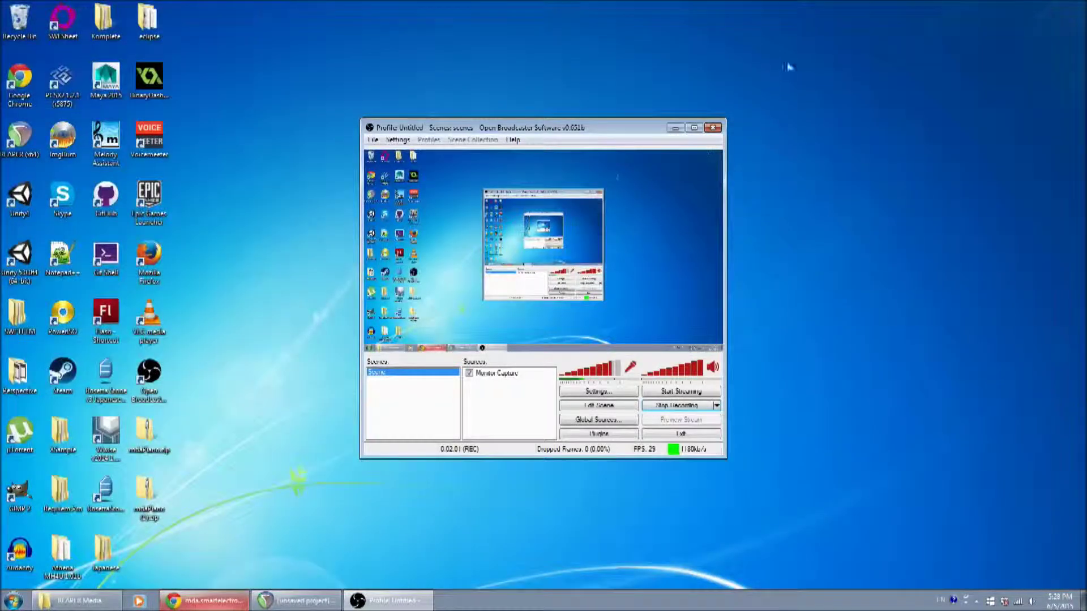
click(674, 128)
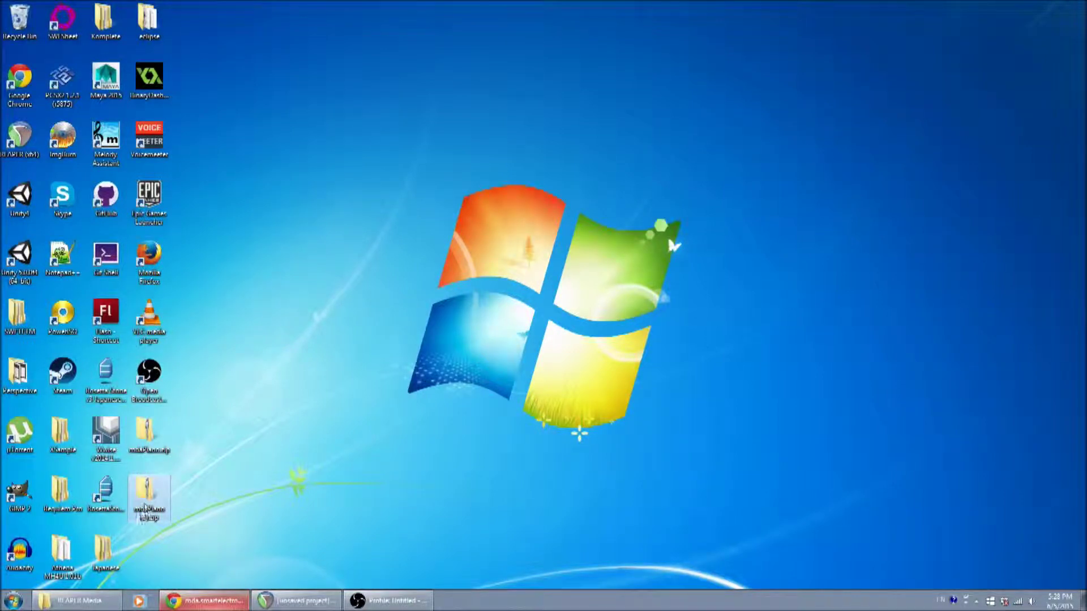
double_click(147, 493)
drag(673, 112, 771, 103)
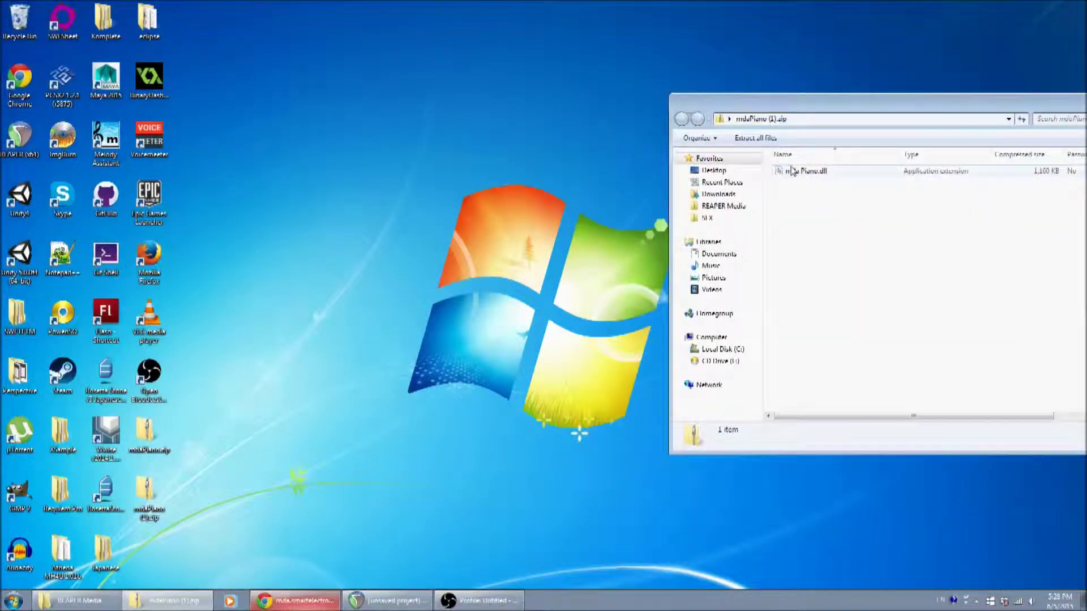
click(852, 173)
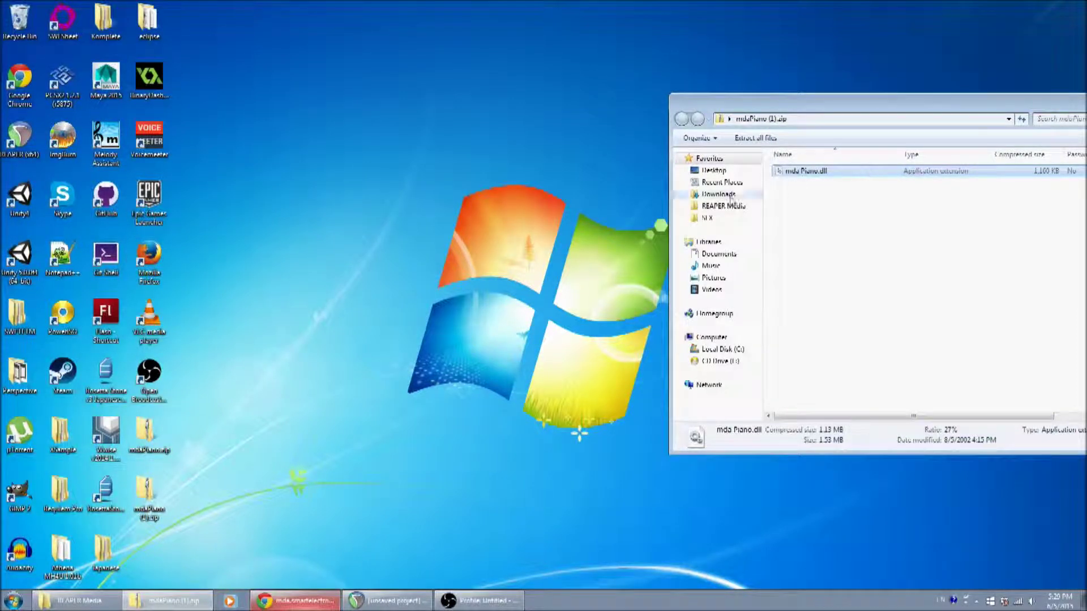
drag(858, 107, 526, 92)
click(512, 189)
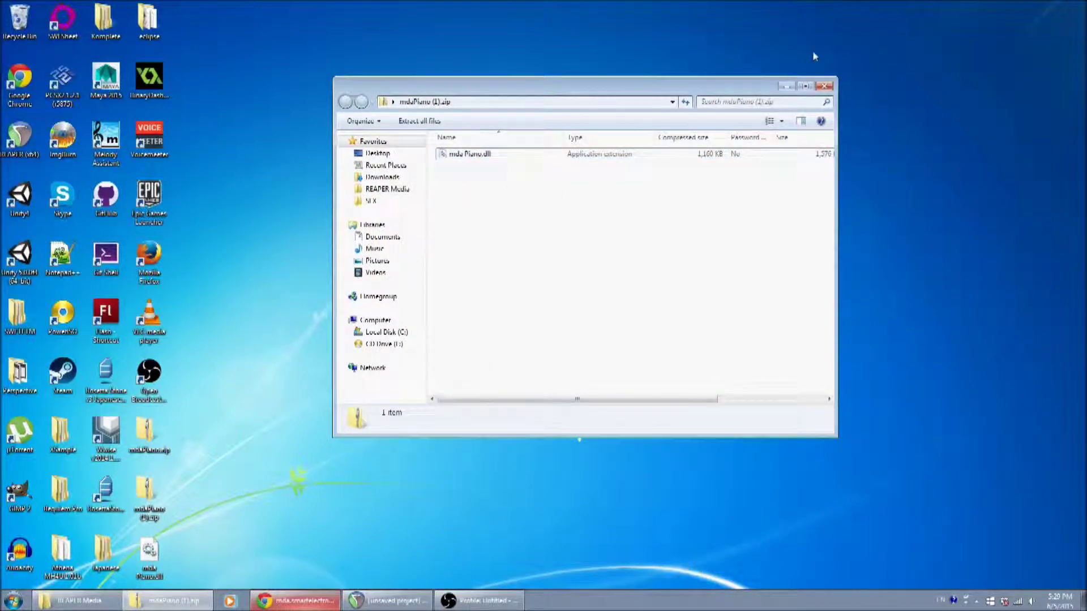
click(823, 87)
Delete both mdaPiano zip files from the desktop.
click(146, 492)
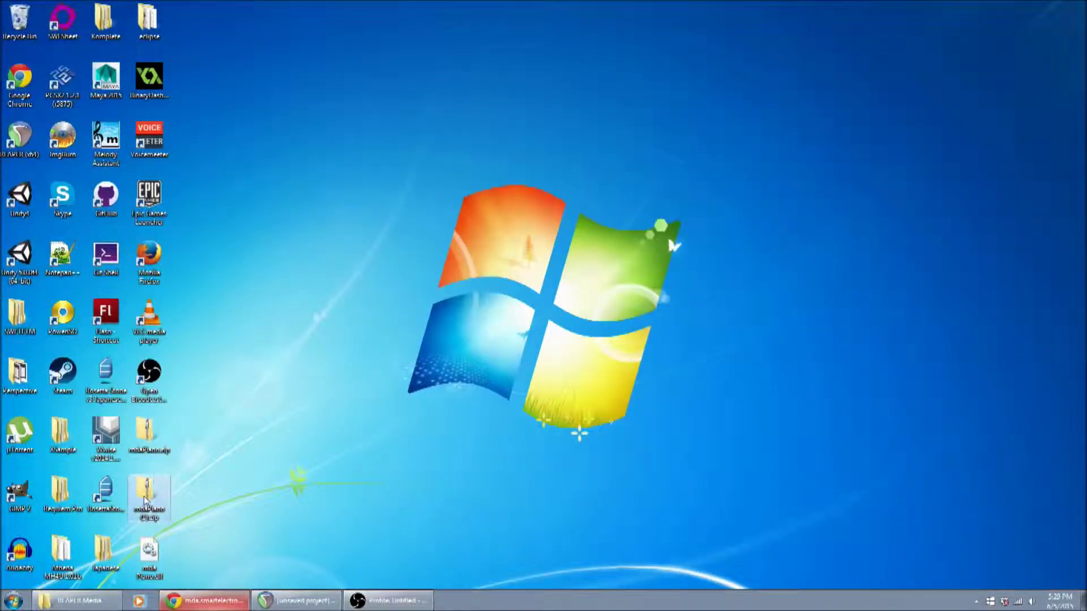
key(Delete)
click(591, 348)
key(Delete)
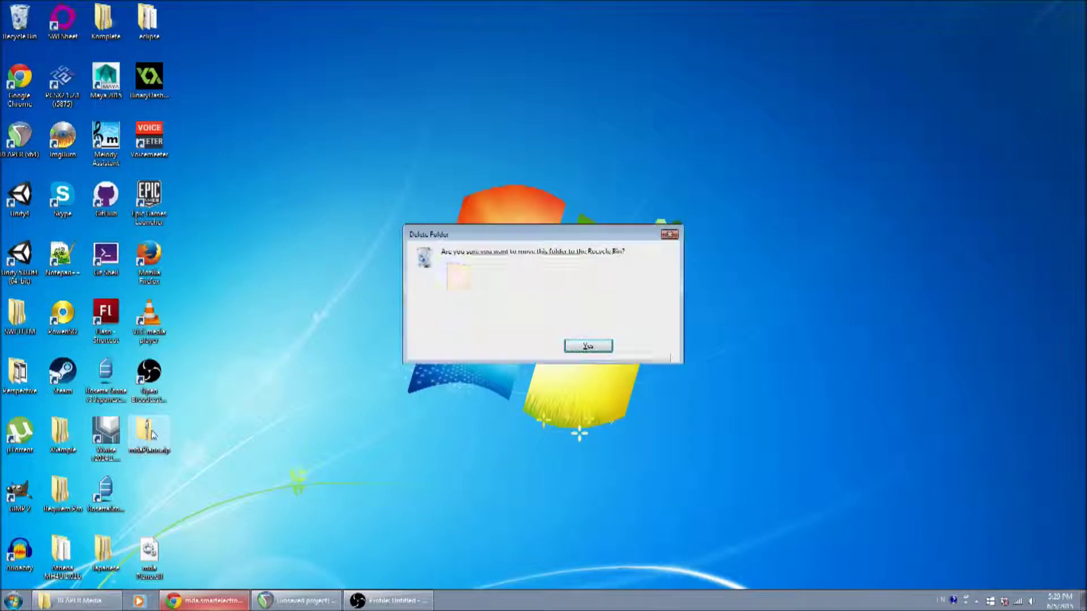
click(594, 347)
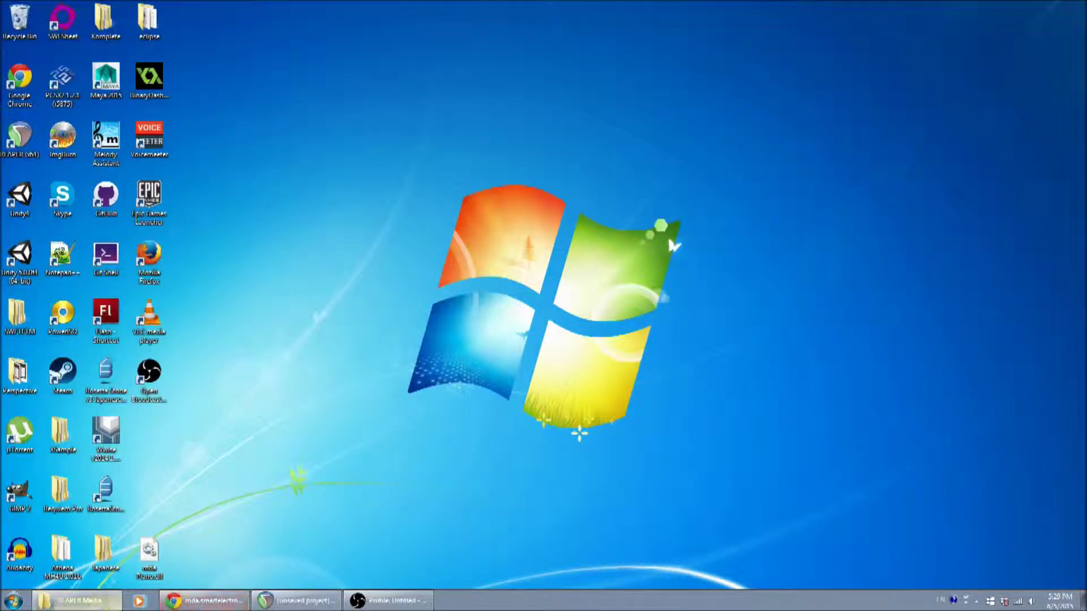
Switch to the file explorer window and open the VST folder in the Documents library.
click(79, 600)
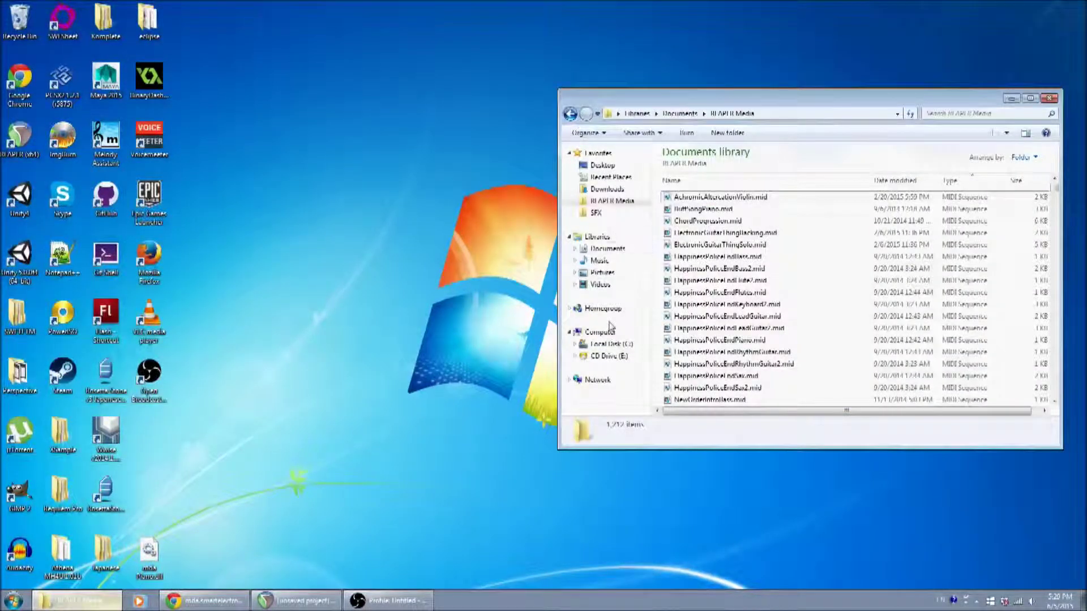
click(607, 249)
click(709, 340)
scroll(709, 339, down, 12)
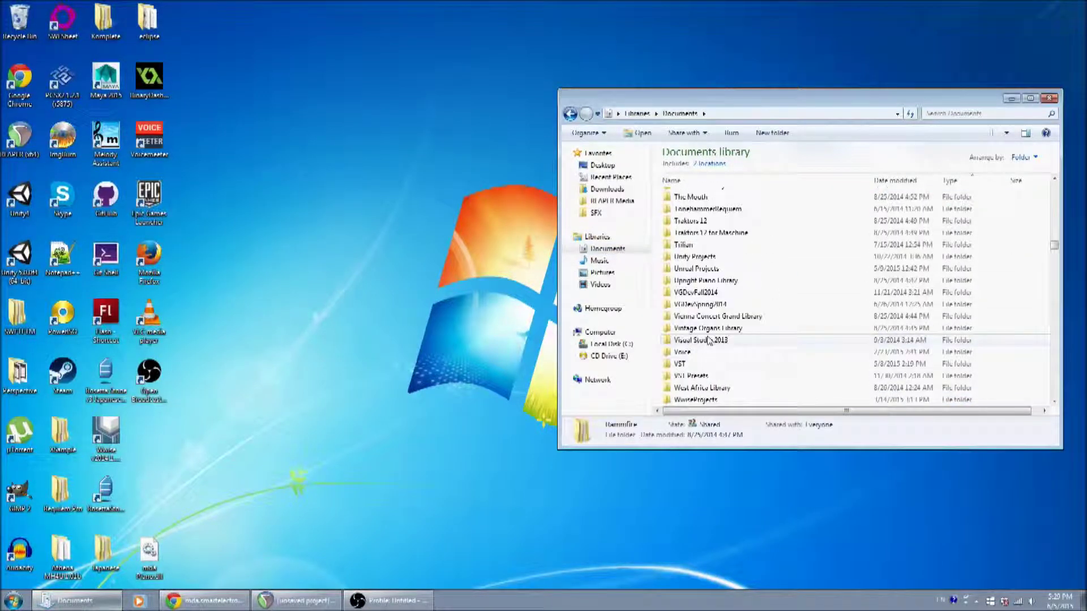
double_click(681, 363)
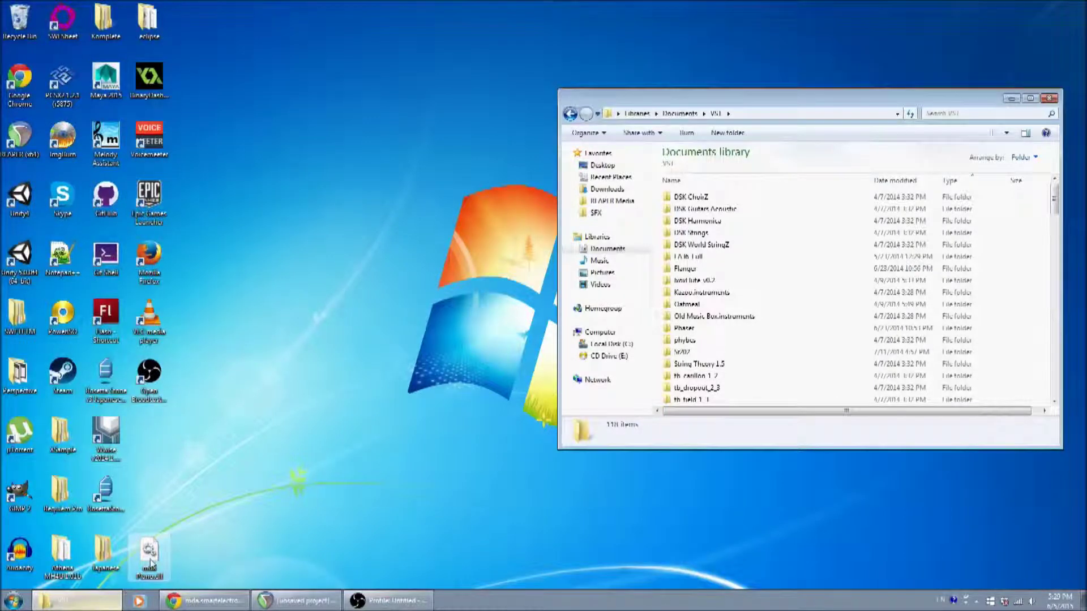
Look through the plug-in DLL files in the VST folder and locate mda Piano.dll.
scroll(699, 337, down, 5)
scroll(699, 337, down, 4)
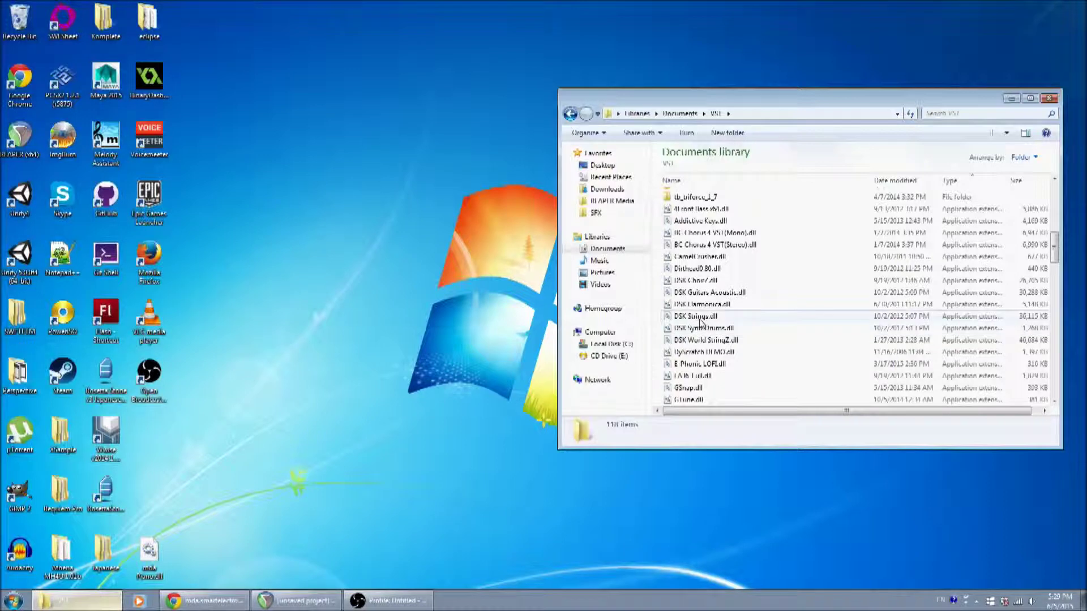
click(692, 292)
scroll(689, 300, down, 1)
key(BackSpace)
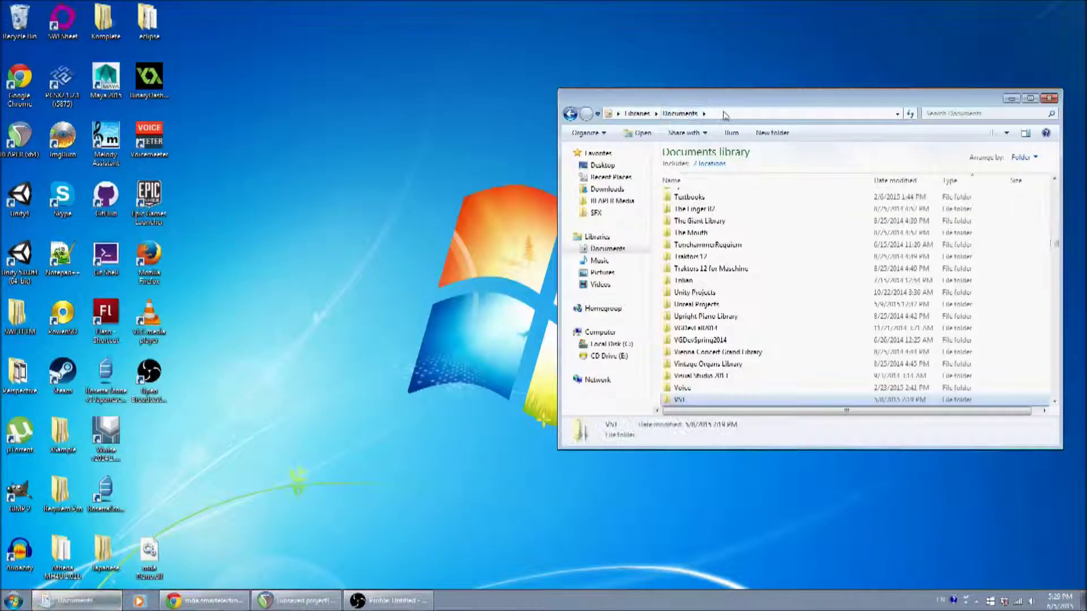
double_click(682, 399)
scroll(733, 345, down, 5)
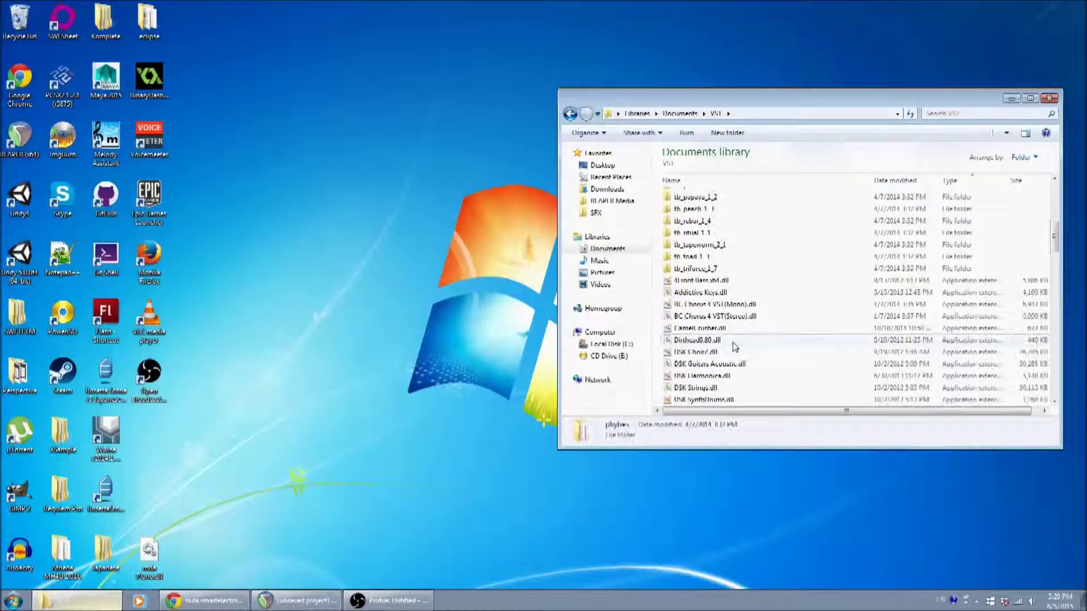
scroll(733, 346, down, 10)
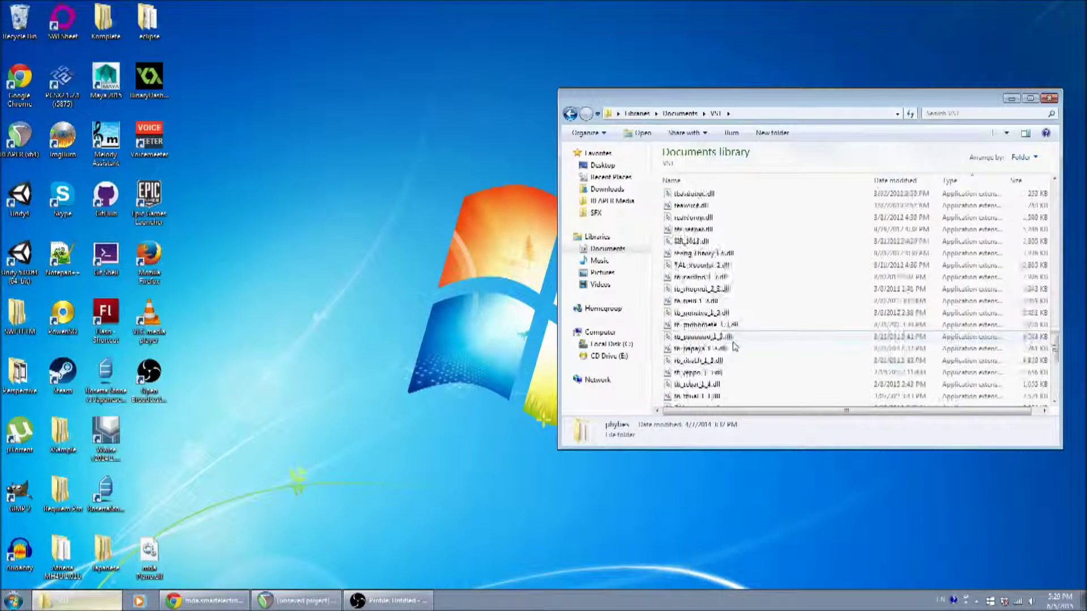
scroll(734, 346, up, 15)
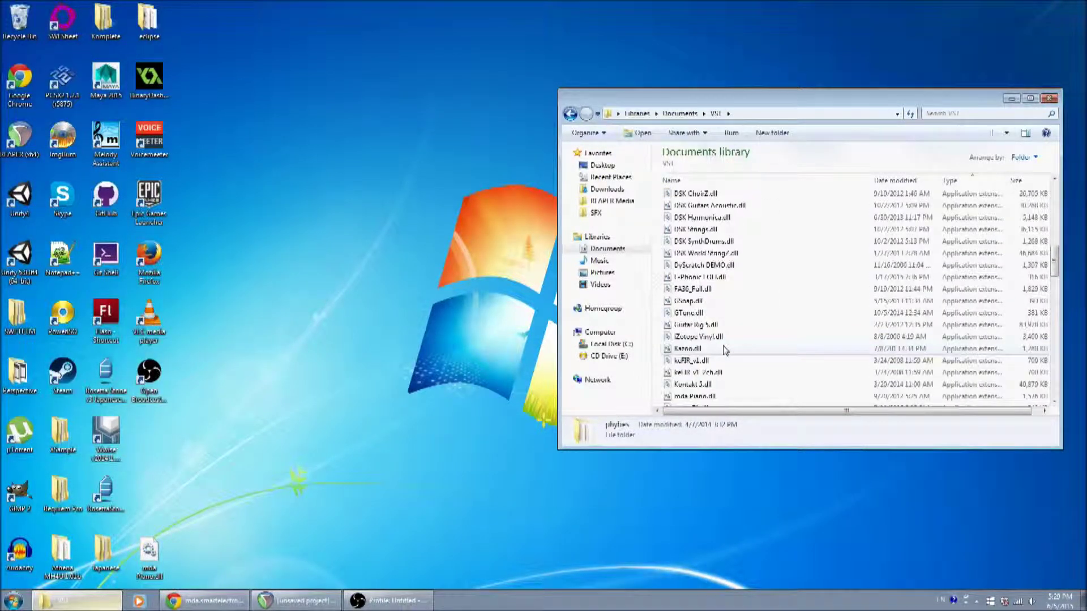
scroll(724, 350, down, 4)
click(692, 364)
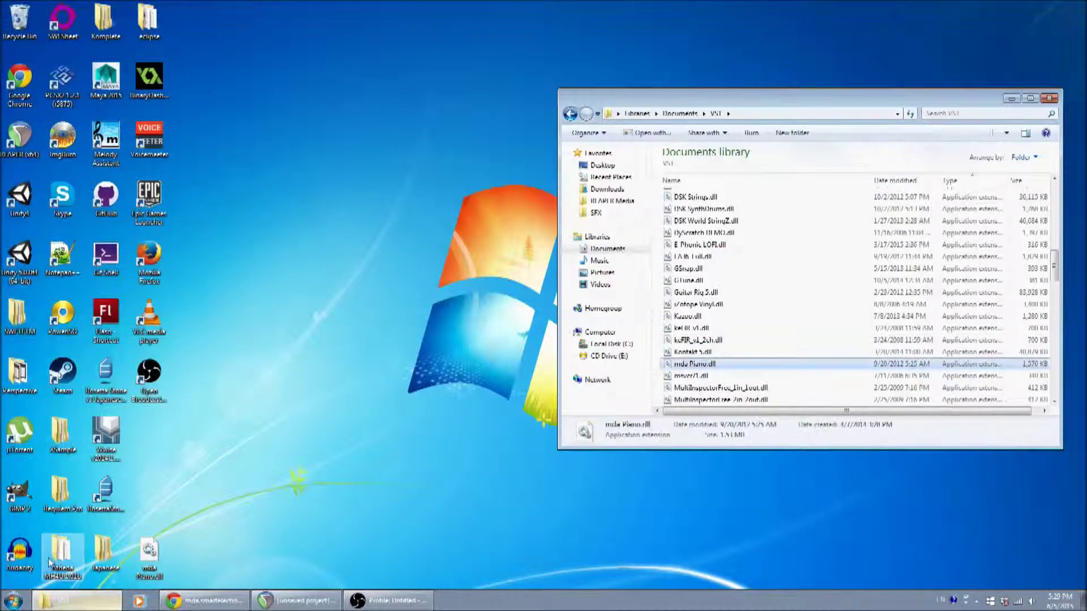
Delete the mda Piano.dll copy from the desktop and show the VST folder's full path.
click(149, 552)
key(Delete)
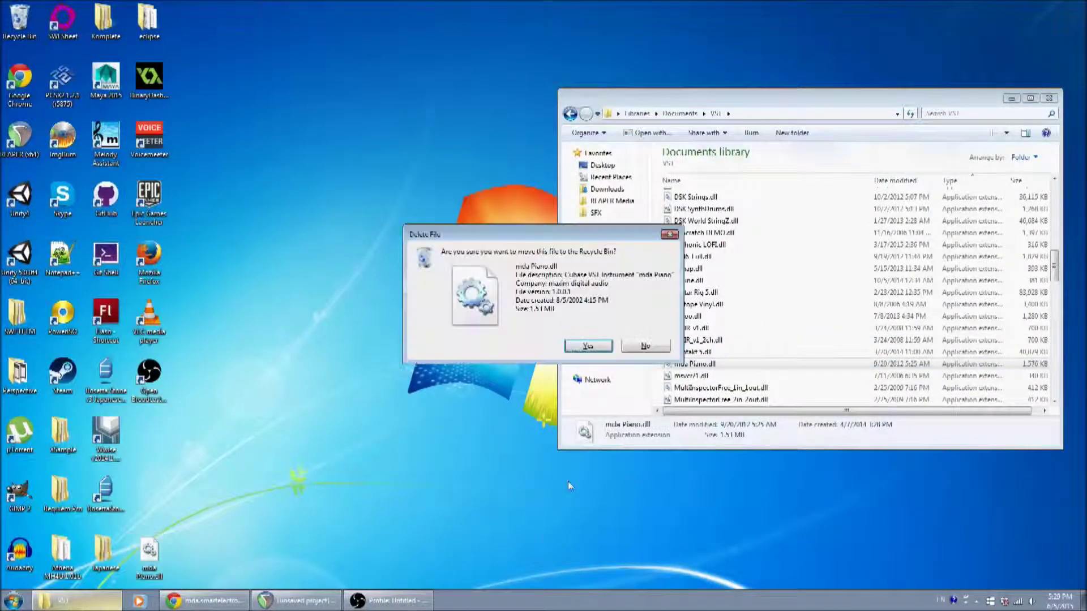
click(585, 347)
click(745, 114)
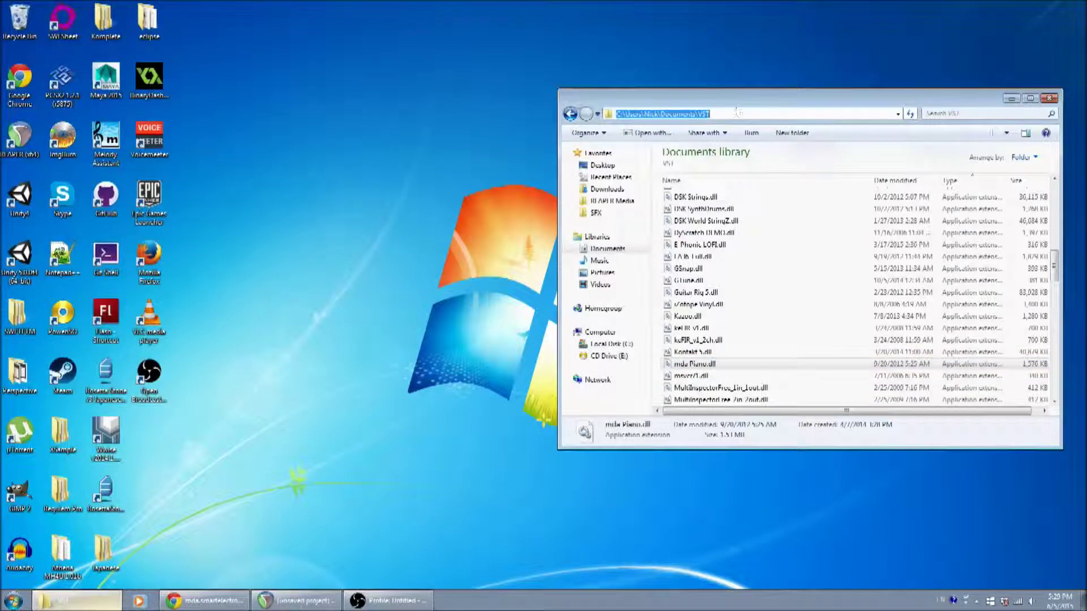
click(666, 115)
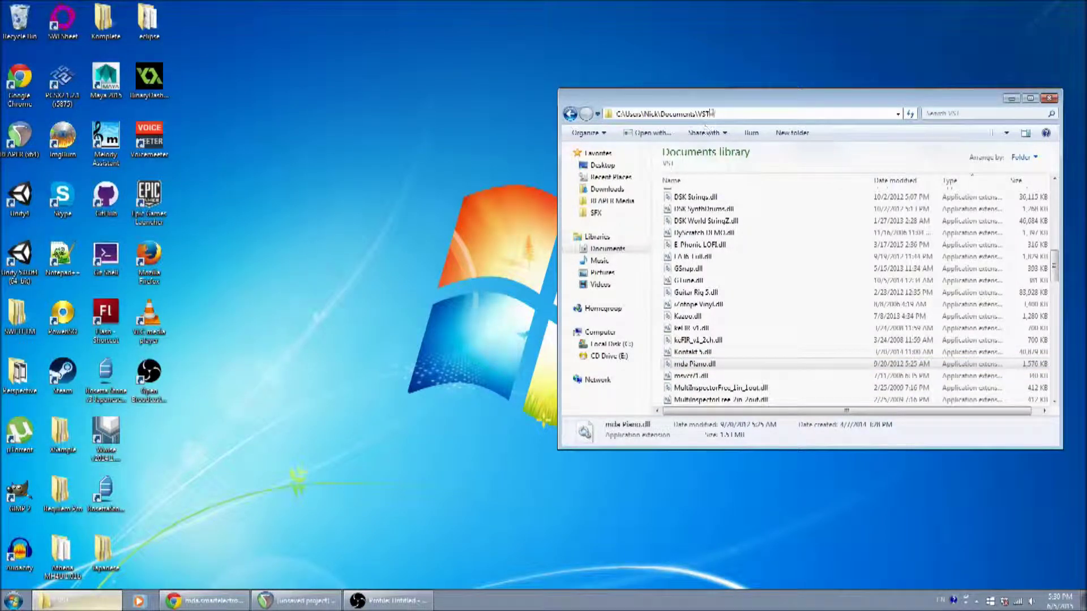
Switch to REAPER, open the VST plug-in preferences and highlight the Documents\VST entry among the plug-in paths.
click(306, 604)
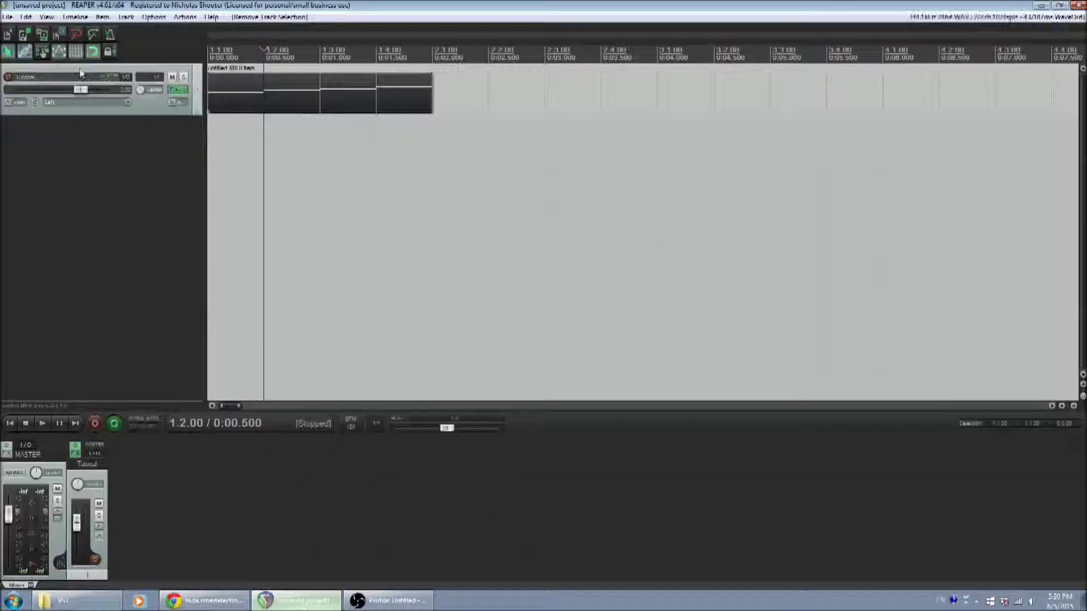
click(154, 17)
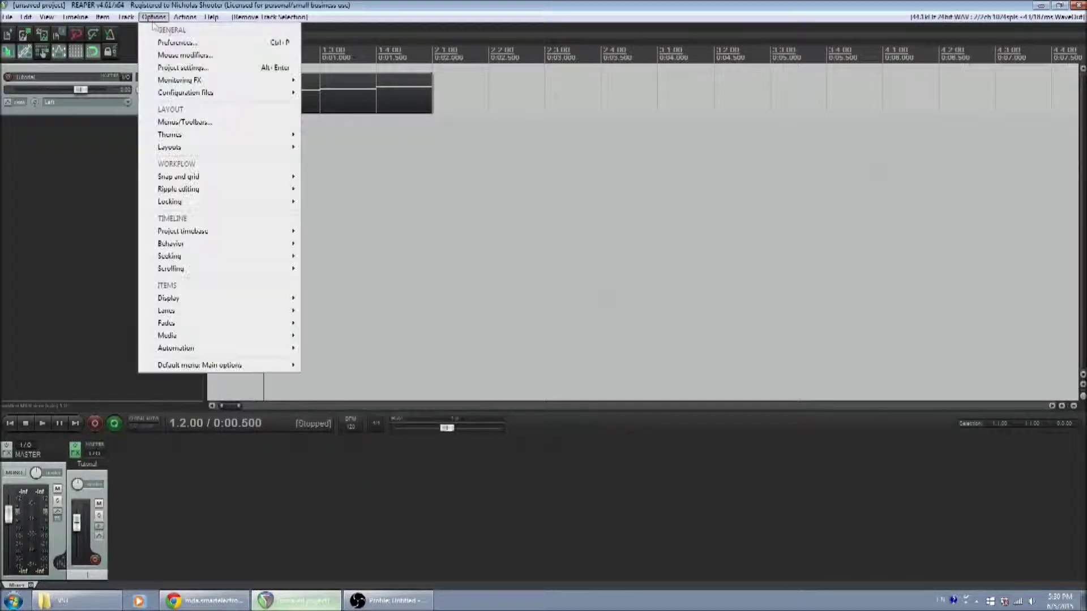
click(176, 43)
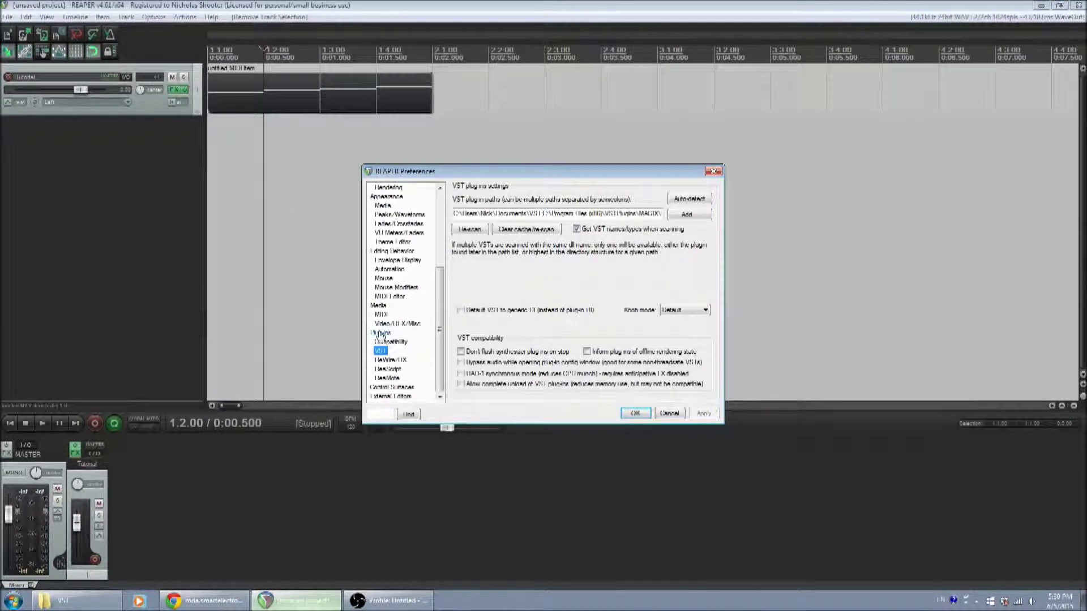
click(572, 214)
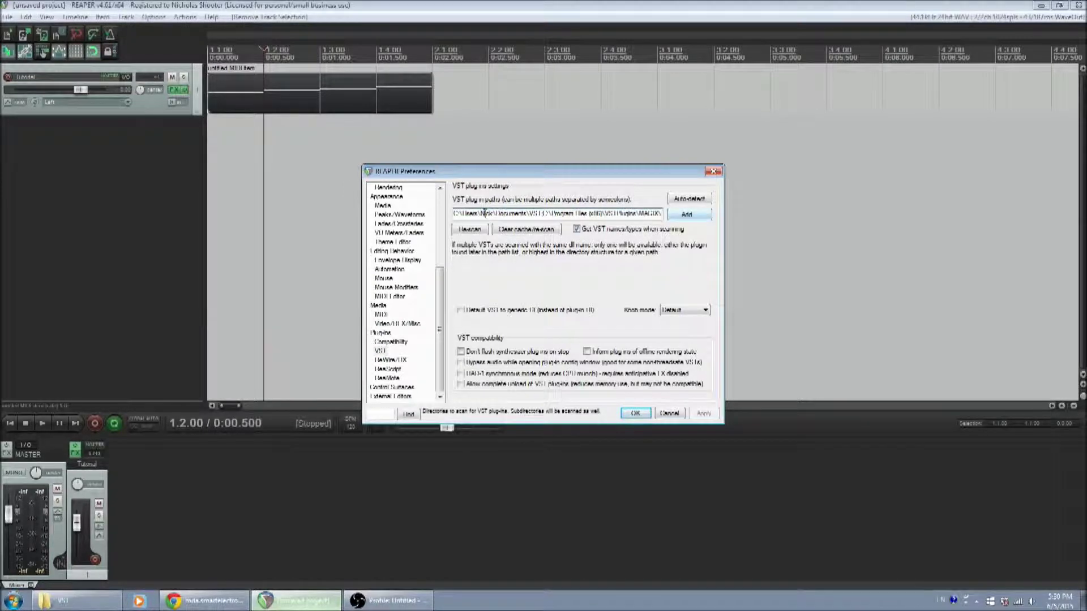
drag(454, 213, 505, 216)
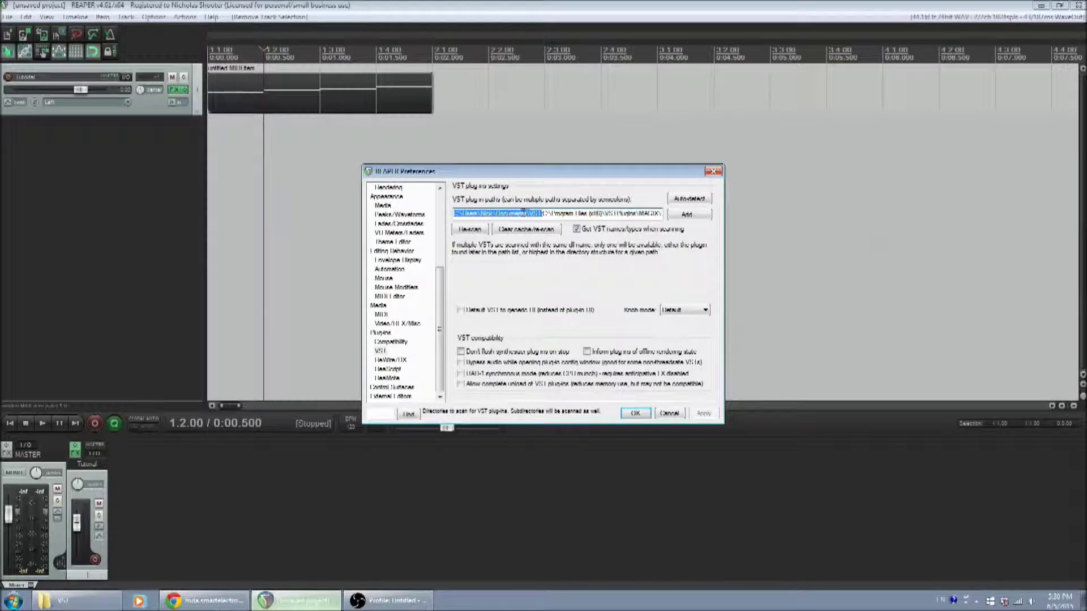
Add the VST folder in Documents as a VST plug-in path and accept the preferences.
click(686, 214)
click(502, 377)
mouse_move(620, 333)
mouse_down()
mouse_move(626, 274)
mouse_move(620, 342)
mouse_up()
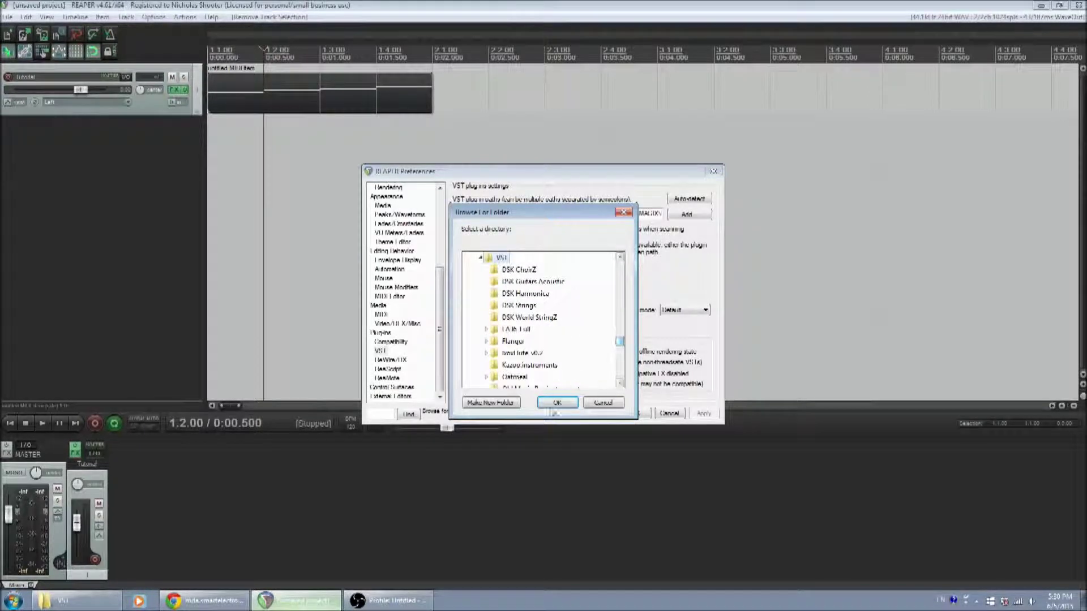
click(558, 403)
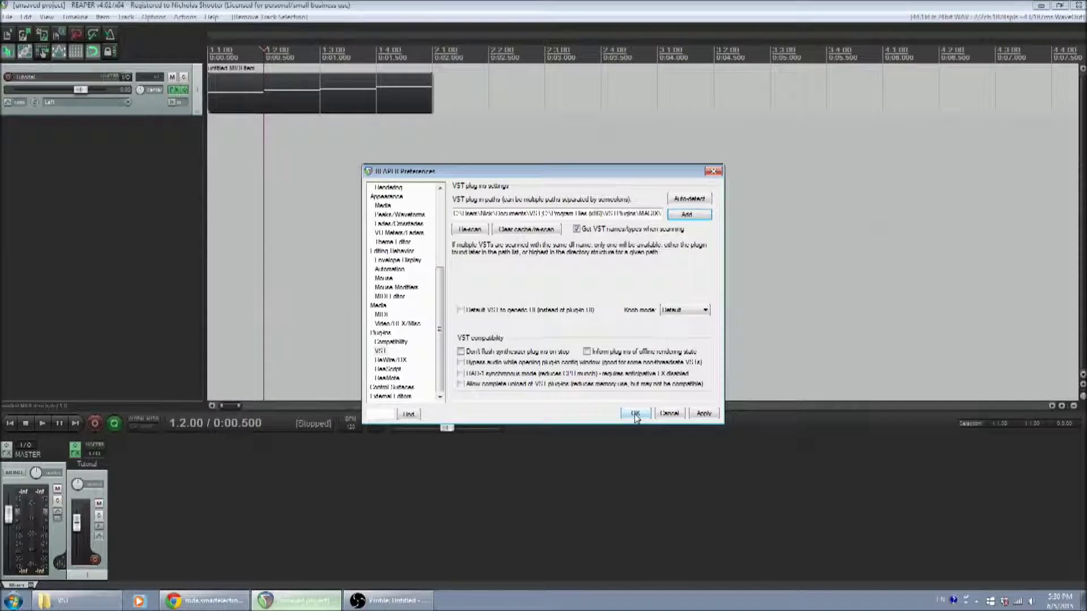
click(635, 414)
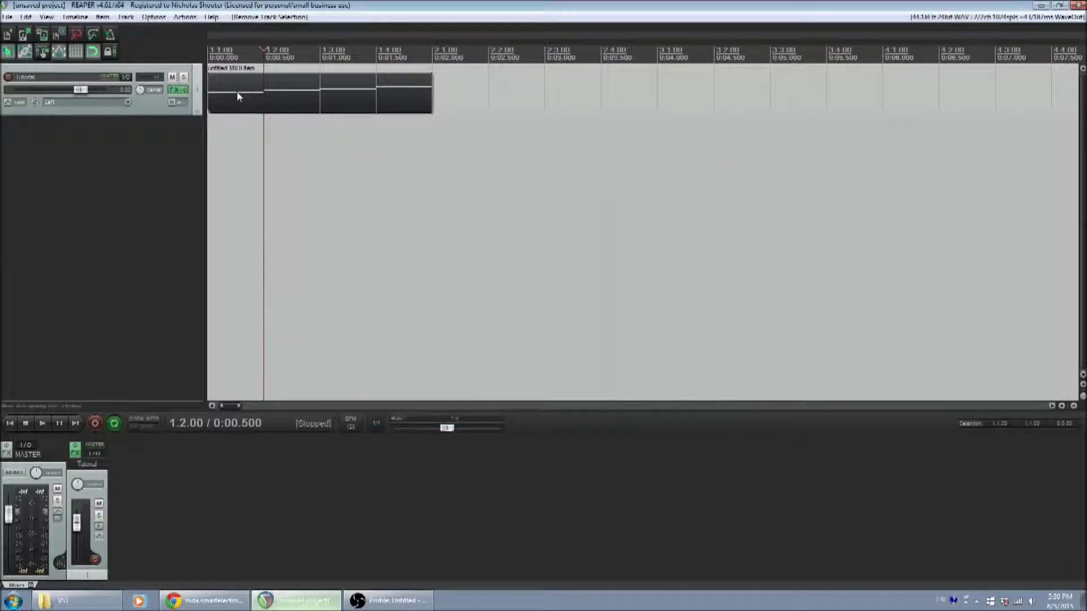
Remove the Independence plug-in from the Tutorial track's FX chain and scan for new plug-ins from the Add FX browser.
click(174, 90)
click(290, 514)
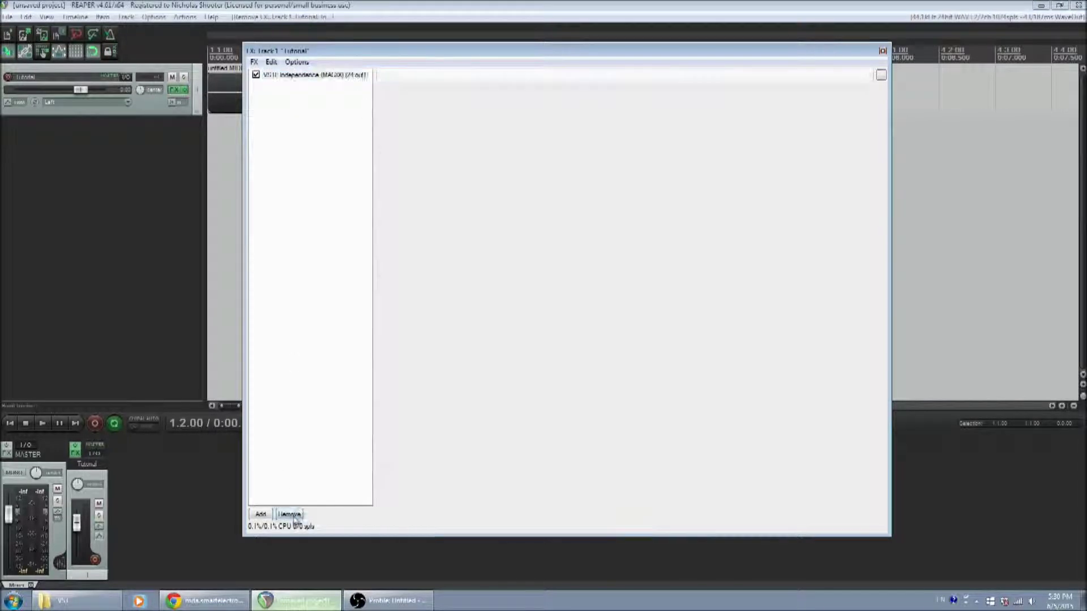
double_click(326, 83)
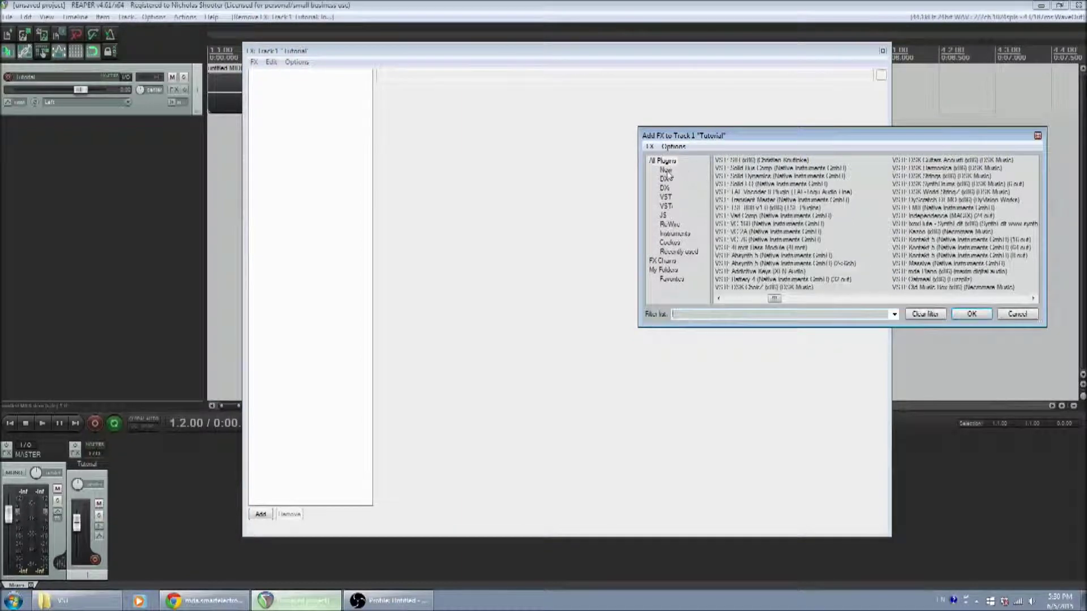
click(650, 147)
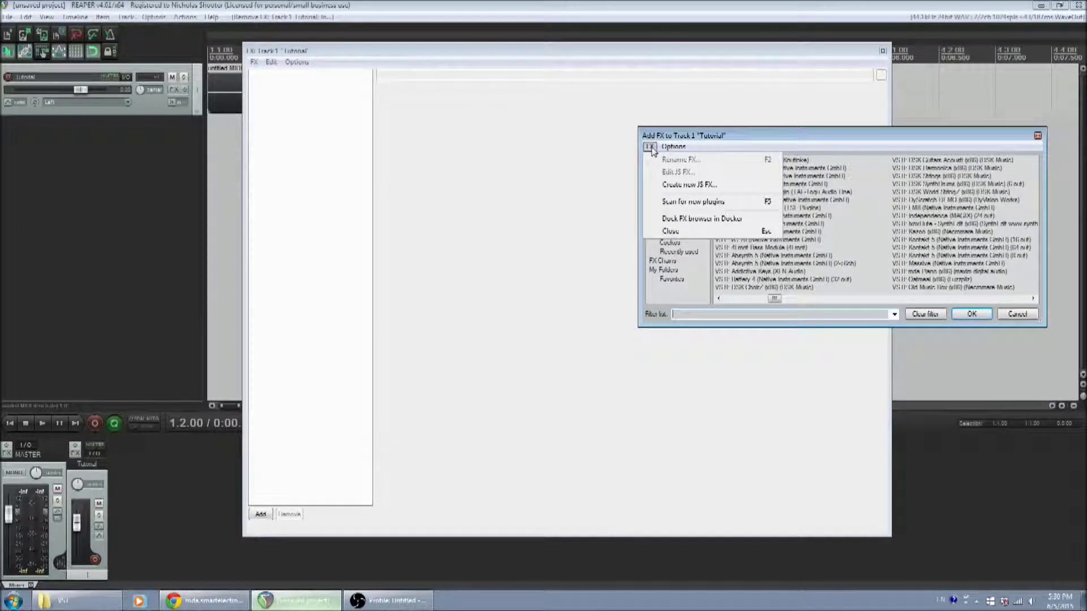
click(691, 208)
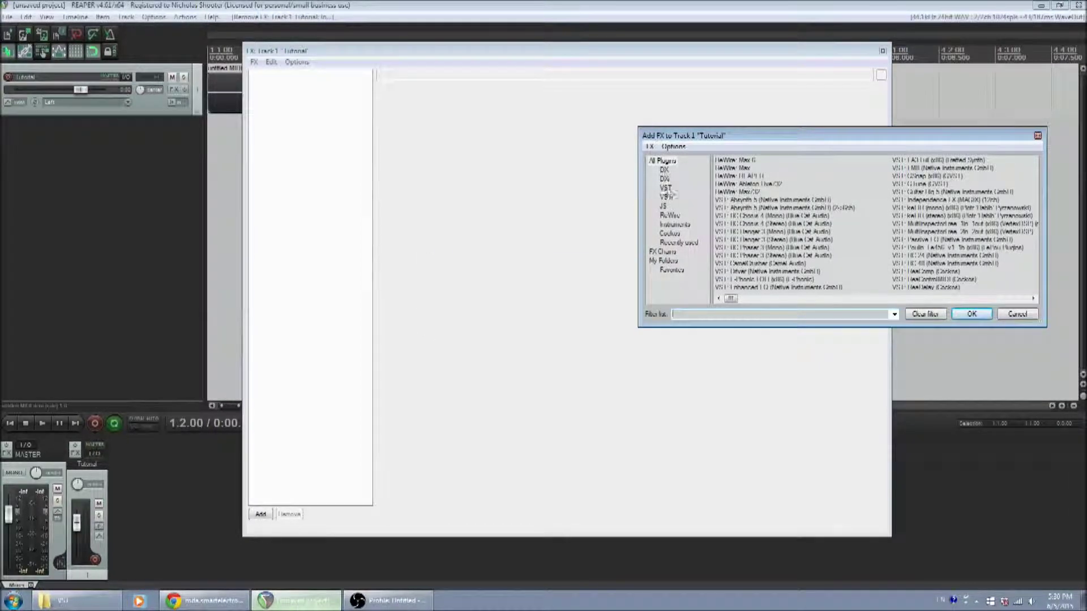
Review the DX, VST and VSTi plug-in categories, then close the FX browser and the track's FX window.
click(665, 170)
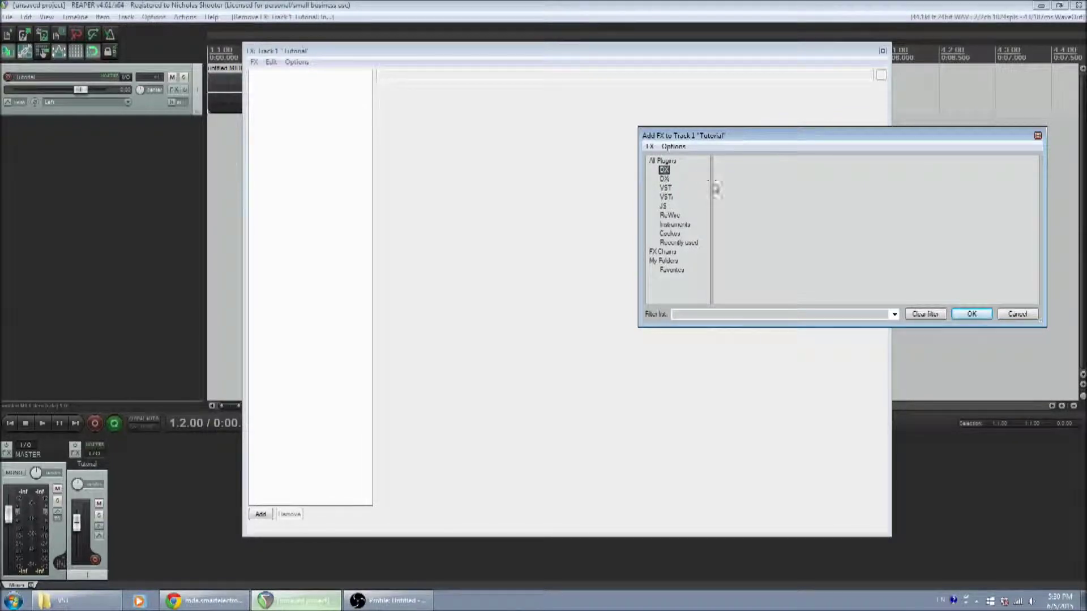
click(663, 189)
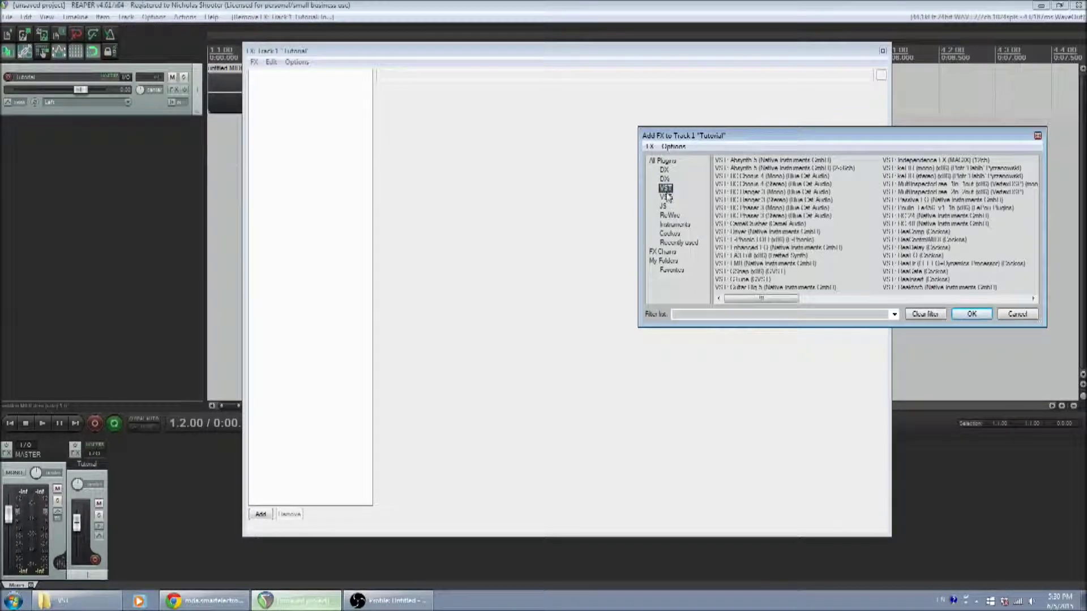
click(666, 197)
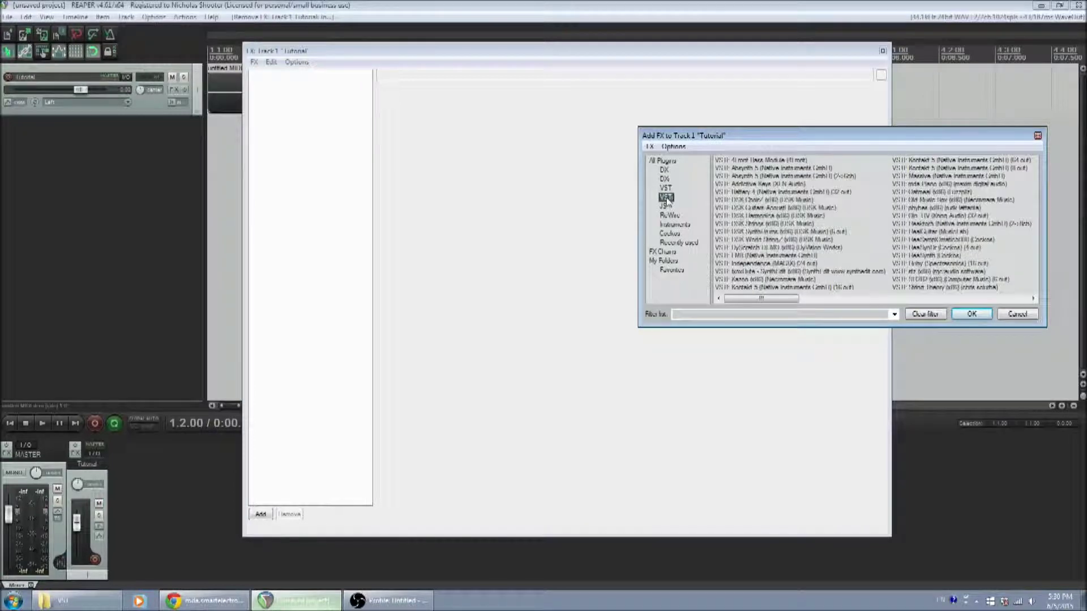
click(1038, 136)
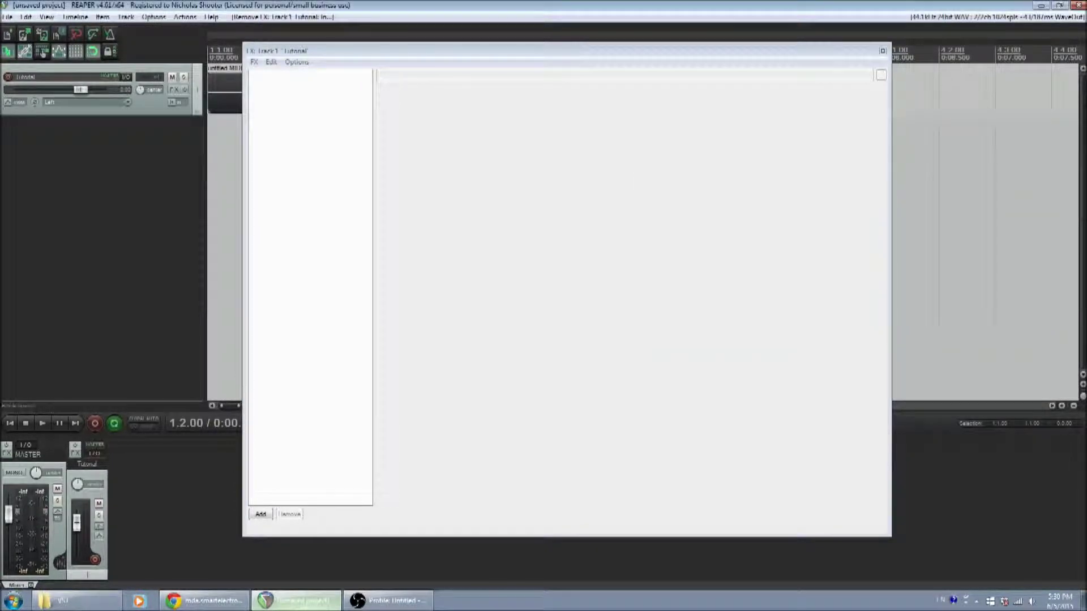
click(882, 51)
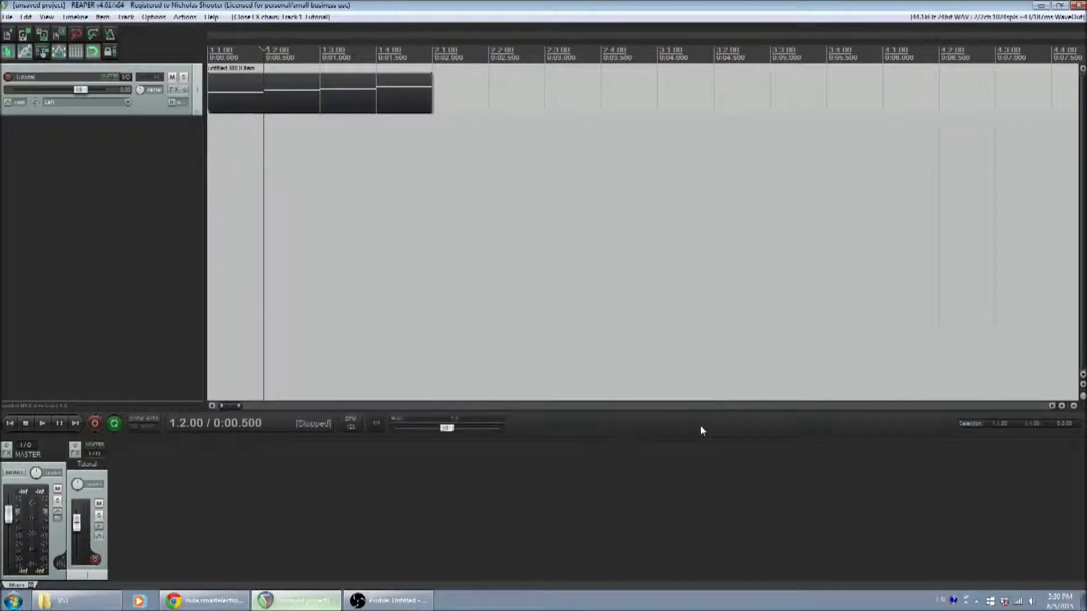